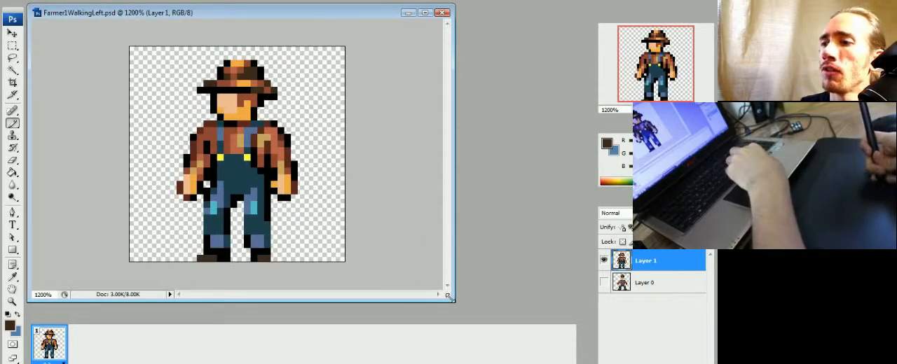
Step: Enlarge the document window and add a second frame to the animation
left_click_drag(453, 302, 561, 300)
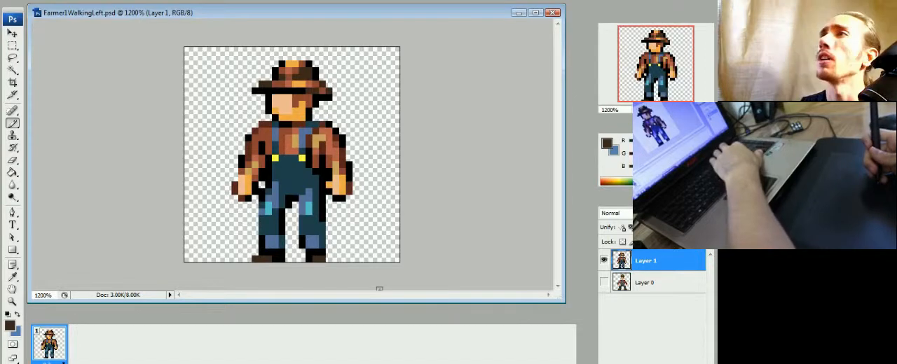
key("ctrl+plus")
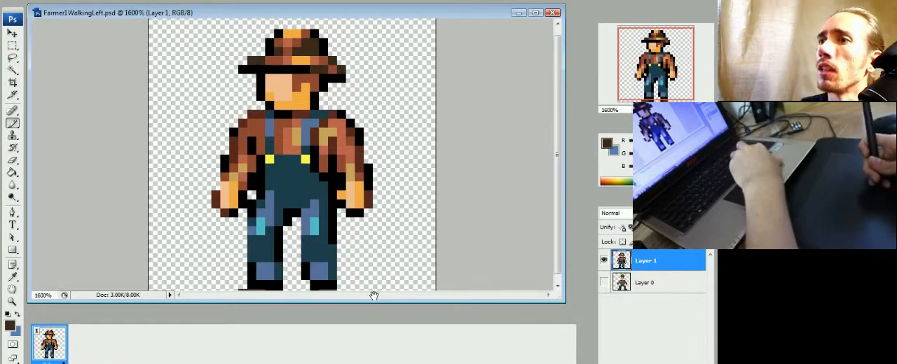
left_click_drag(365, 222, 386, 229)
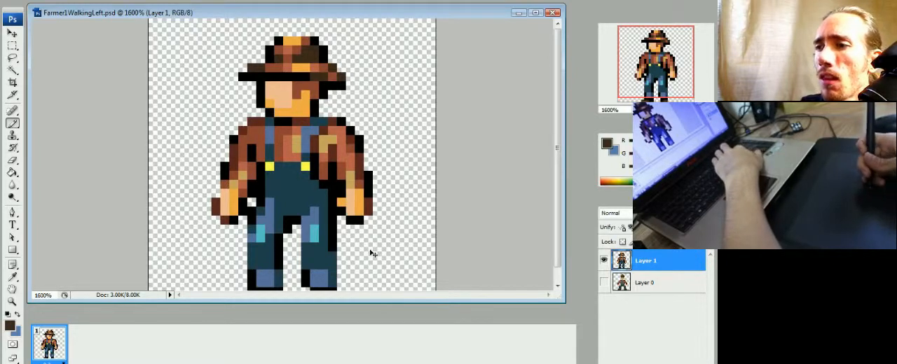
scroll(373, 223, "down", 1)
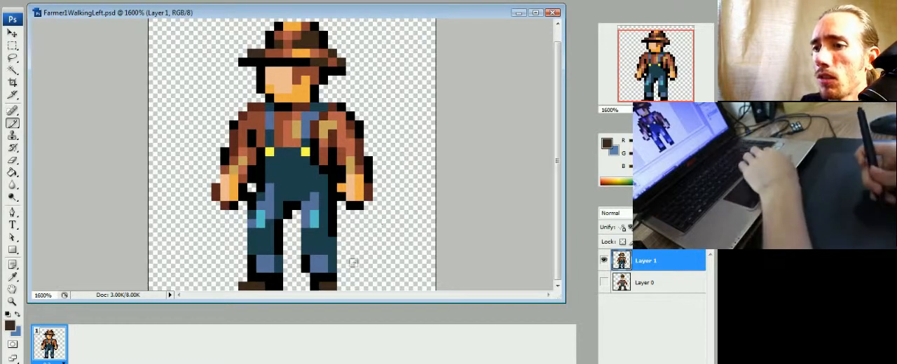
left_click(163, 363)
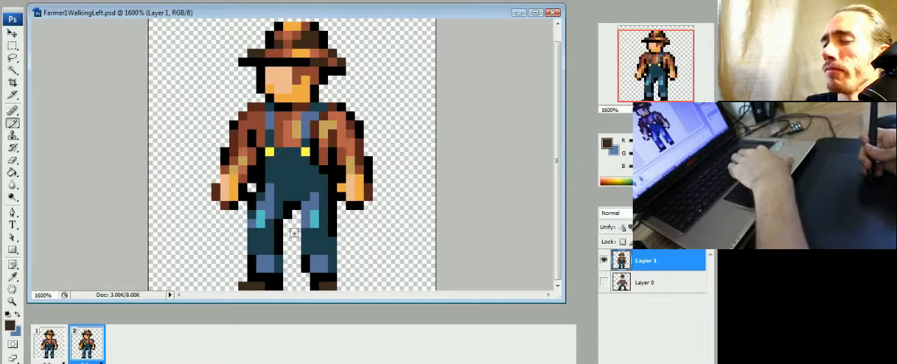
Step: In frame 2, hide Layer 1, duplicate it under the default name, and show only the copy
left_click(604, 261)
left_click(604, 261)
left_click(604, 262)
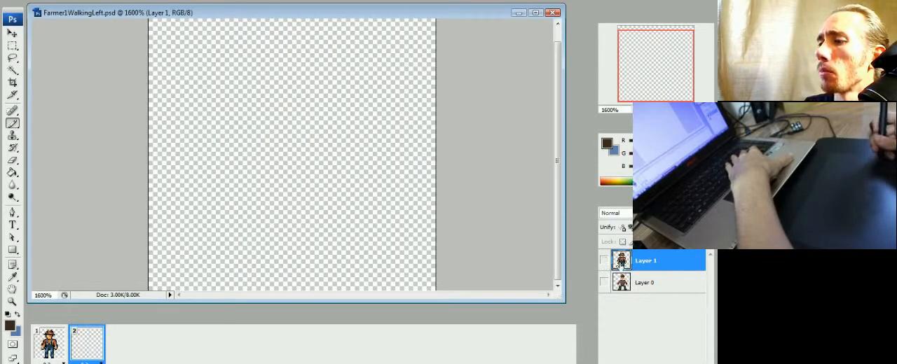
right_click(650, 262)
left_click(569, 38)
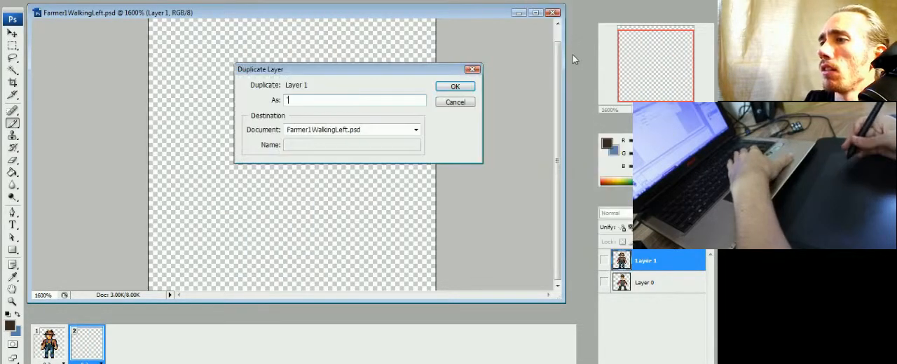
key("Return")
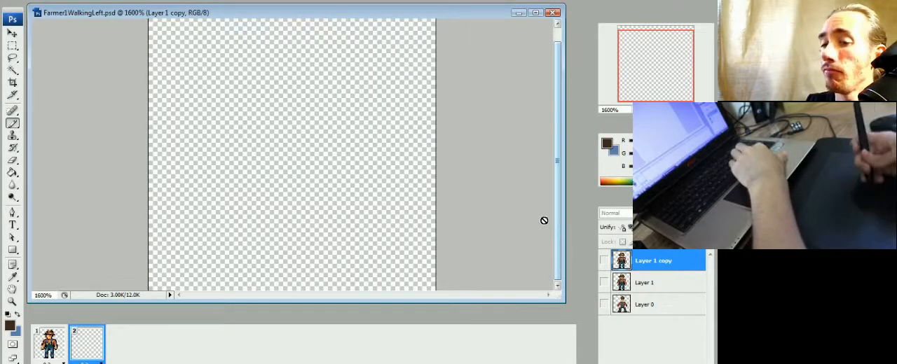
left_click(604, 260)
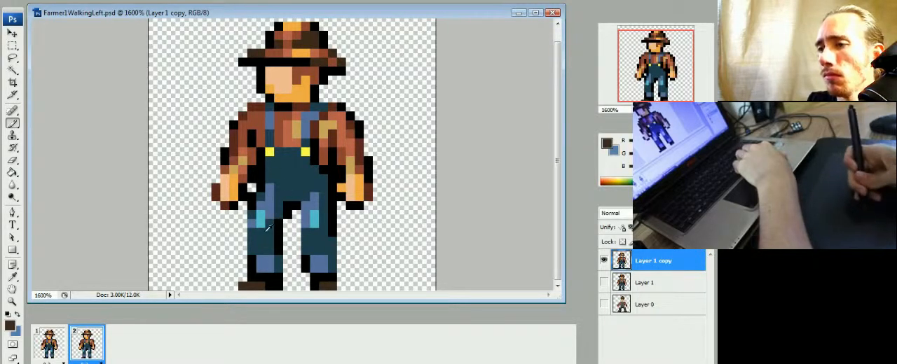
Step: Paint the rear leg stretched backwards in the trousers' dark teal, covering its light blue and cyan highlights
left_click(252, 222, "alt")
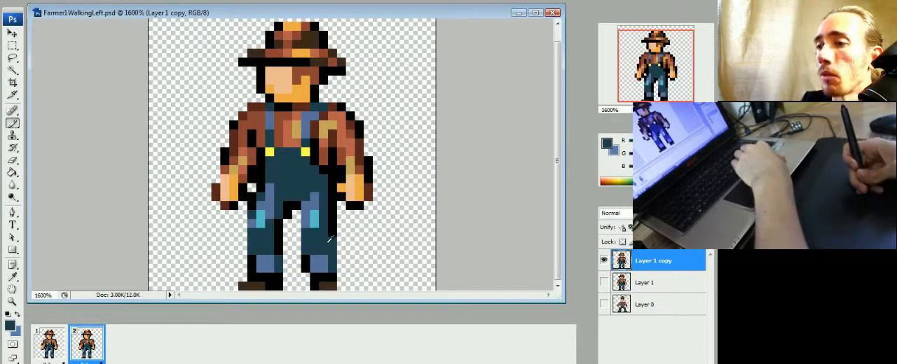
mouse_move(349, 275)
left_mouse_down()
mouse_move(333, 248)
mouse_move(350, 275)
mouse_move(338, 251)
mouse_move(357, 279)
left_mouse_up()
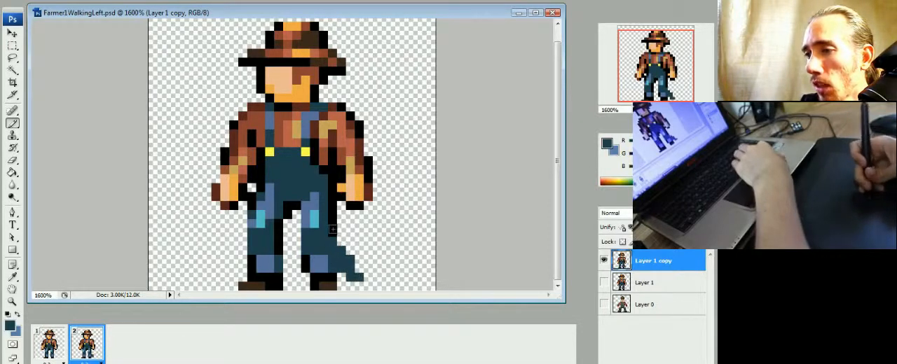
mouse_move(333, 230)
left_mouse_down()
mouse_move(333, 201)
mouse_move(341, 243)
left_mouse_up()
left_click(340, 204, "alt")
left_click(328, 216, "alt")
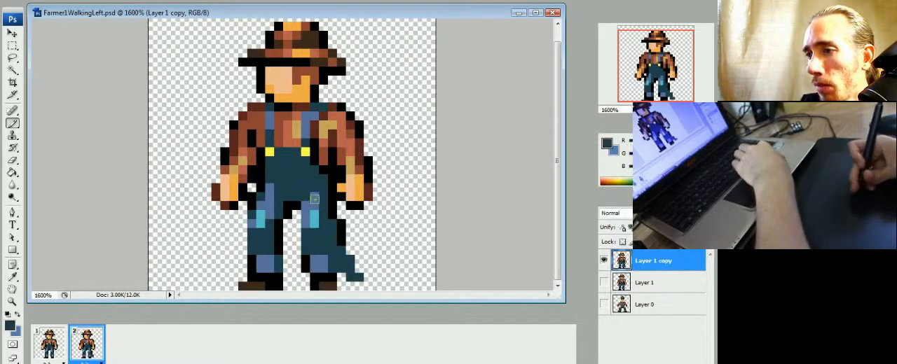
mouse_move(315, 199)
left_mouse_down()
mouse_move(314, 223)
mouse_move(306, 206)
left_mouse_up()
left_click_drag(323, 259, 323, 269)
left_click(306, 259, "alt")
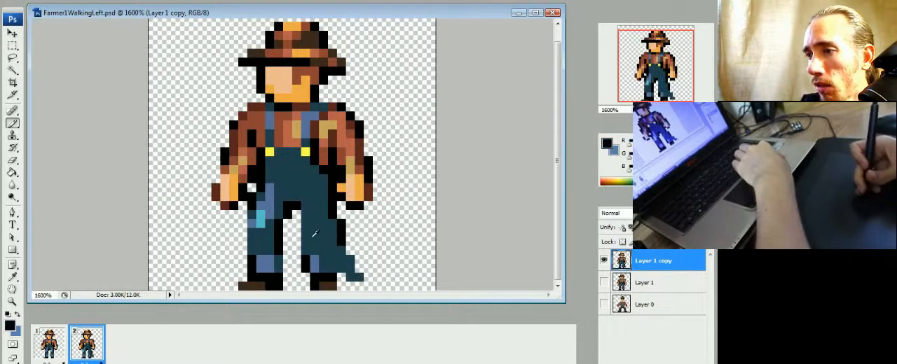
Step: Outline the rear leg's inner edge and calf in black and erase the leftover pixels of the old lower leg
mouse_move(306, 224)
left_mouse_down()
mouse_move(331, 268)
mouse_move(315, 253)
mouse_move(329, 268)
mouse_move(331, 245)
mouse_move(330, 262)
mouse_move(356, 287)
mouse_move(306, 252)
left_mouse_up()
left_click(341, 269)
key("e")
left_click(306, 269)
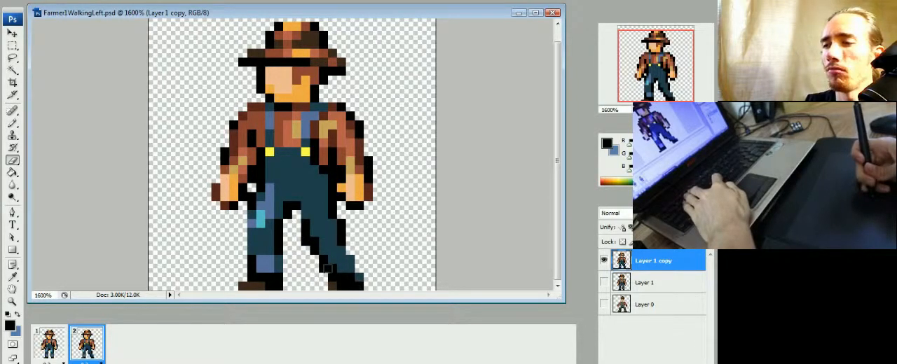
key("b")
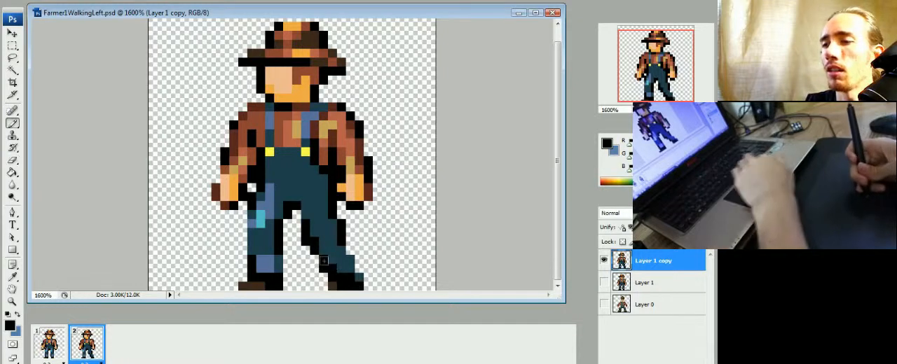
Step: Draw black outlines along both sides of the front thigh to angle it forwards
left_click(272, 204, "alt")
mouse_move(261, 199)
left_mouse_down()
mouse_move(252, 208)
mouse_move(261, 190)
mouse_move(242, 231)
mouse_move(275, 257)
mouse_move(283, 243)
left_mouse_up()
left_click(261, 180, "alt")
left_click(261, 188)
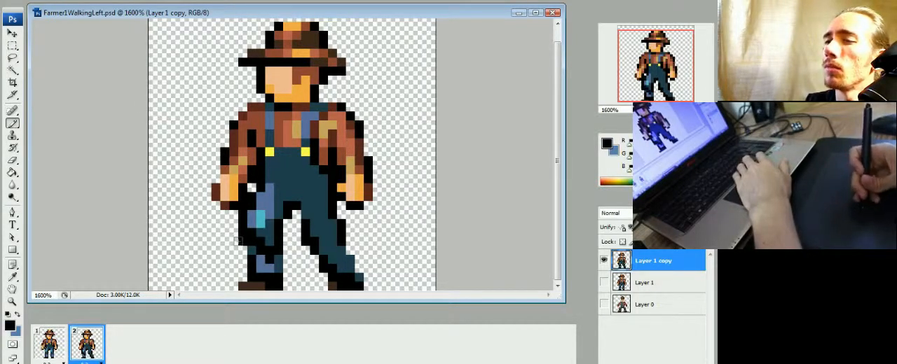
Step: Paint the front lower leg in dark teal, outline it with its boot in black, and erase the old straight leg
left_click(261, 233, "alt")
mouse_move(244, 233)
left_mouse_down()
mouse_move(253, 256)
mouse_move(276, 250)
mouse_move(271, 243)
mouse_move(259, 272)
left_mouse_up()
left_click(274, 244, "alt")
mouse_move(234, 232)
left_mouse_down()
mouse_move(227, 267)
mouse_move(246, 273)
mouse_move(222, 264)
mouse_move(236, 280)
mouse_move(229, 280)
mouse_move(251, 278)
left_mouse_up()
key("e")
mouse_move(279, 243)
left_mouse_down()
mouse_move(261, 282)
mouse_move(279, 244)
mouse_move(280, 266)
mouse_move(242, 286)
left_mouse_up()
key("b")
key("e")
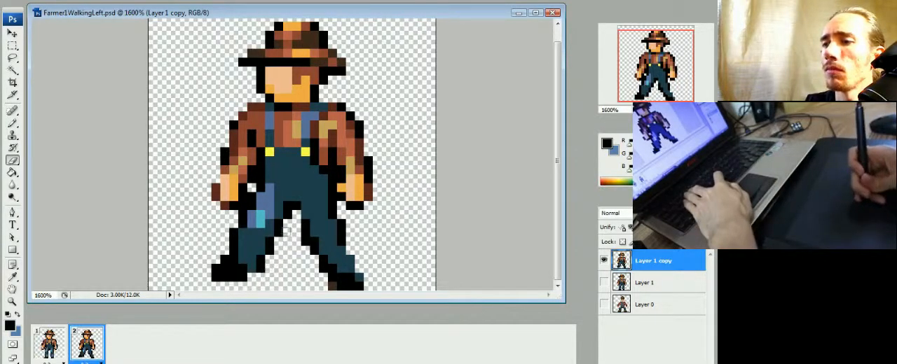
Step: Clean up the front leg's shin and knee outline and open a transparent gap below the front hand
left_click(270, 250)
mouse_move(279, 233)
left_mouse_down()
mouse_move(260, 253)
mouse_move(235, 242)
left_mouse_up()
key("b")
left_click(260, 251)
key("e")
left_click_drag(243, 215, 246, 206)
key("b")
left_click(243, 215)
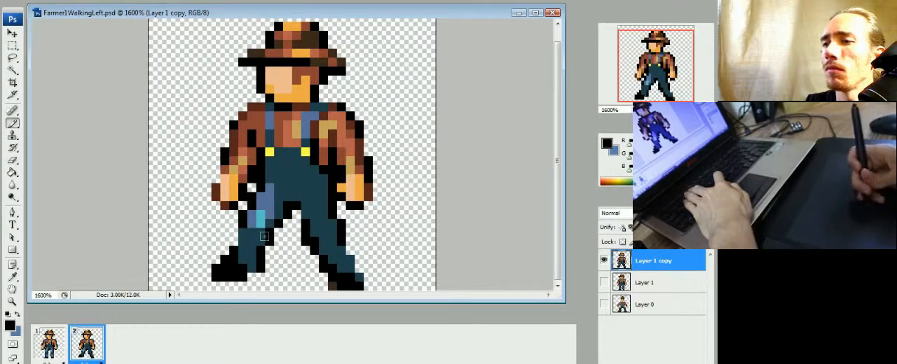
Step: Compare frame 2 with frame 1 and trim the toe of the front boot in frame 2
left_click(61, 344)
left_click(93, 344)
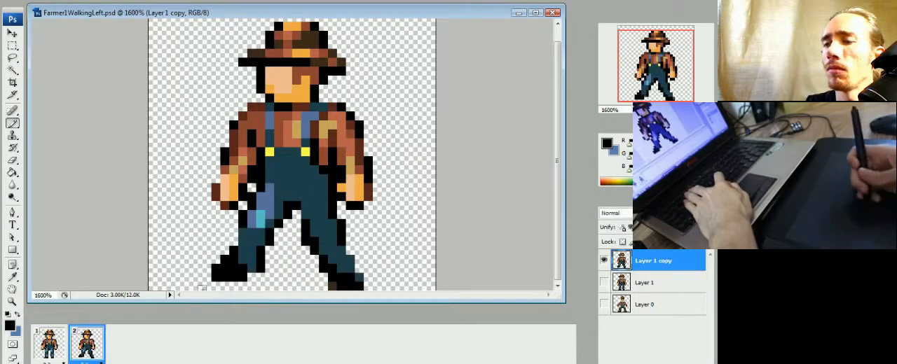
left_click(61, 354)
left_click(90, 347)
key("e")
left_click_drag(216, 277, 230, 249)
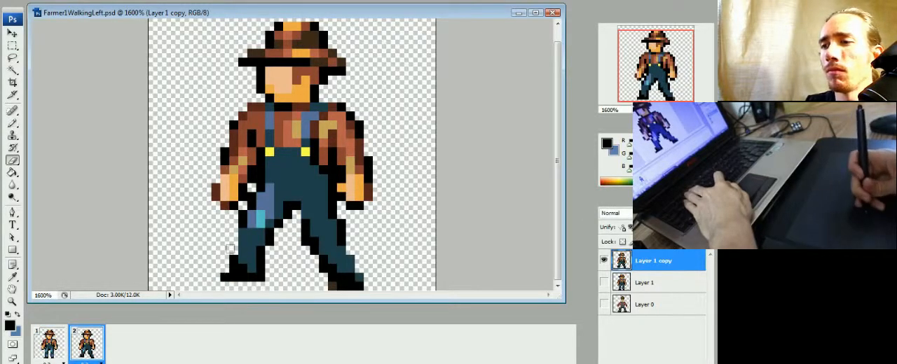
key("b")
left_click(49, 354)
left_click(86, 347)
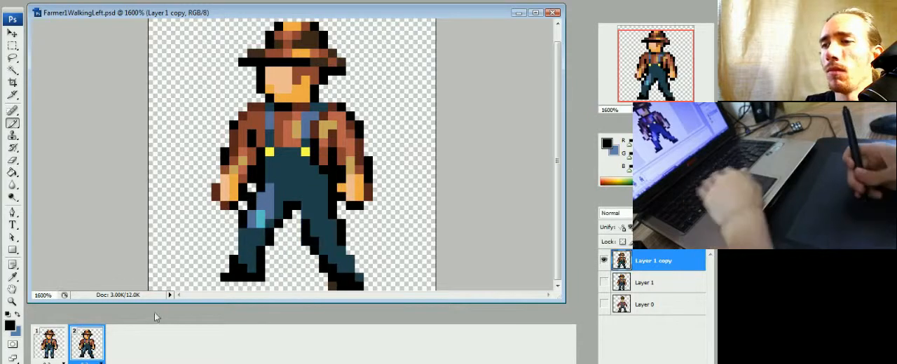
Step: Extend the front thigh's medium blue highlight down to the knee, covering the black gap and the cyan patch
left_click(270, 208, "alt")
left_click(261, 202)
left_click(253, 206)
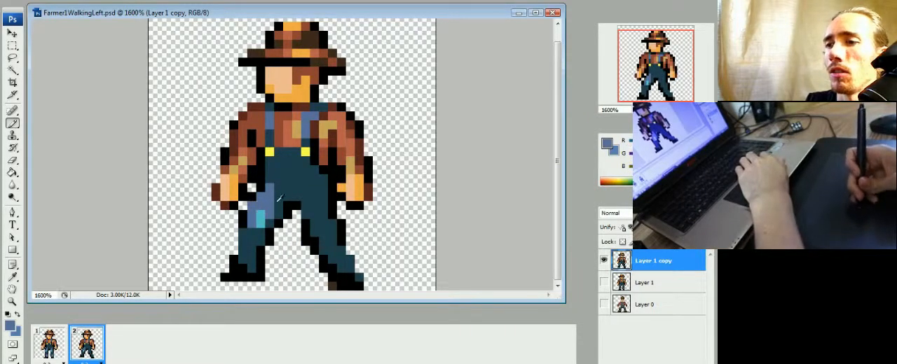
left_click(262, 216, "alt")
left_click(272, 200, "alt")
left_click(280, 197, "alt")
mouse_move(261, 214)
left_mouse_down()
mouse_move(283, 193)
mouse_move(270, 222)
left_mouse_up()
Step: Reshape the front thigh's blue highlight into a narrow diagonal strip by painting dark teal along its inner side
left_click(275, 203, "alt")
left_click(280, 194)
left_click(279, 189)
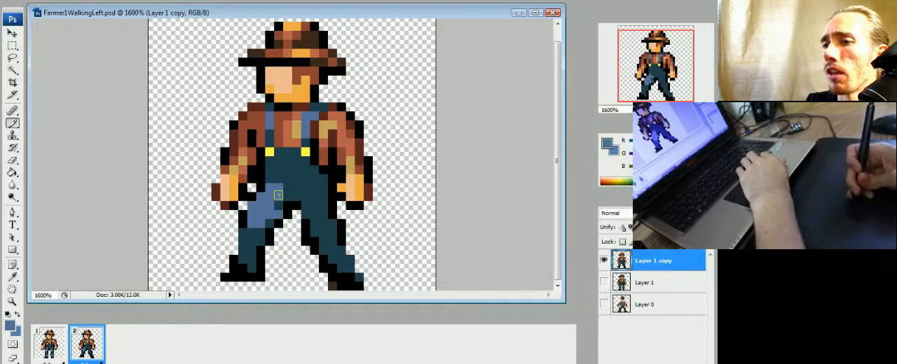
left_click_drag(278, 197, 262, 232)
left_click(281, 178, "alt")
left_click_drag(279, 181, 272, 219)
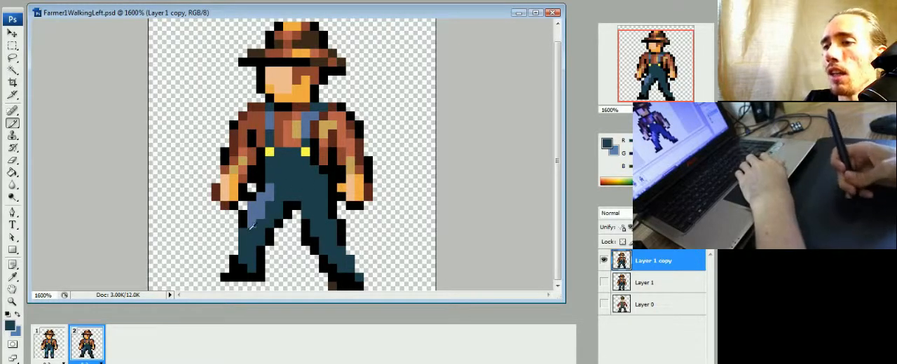
Step: Paint the near arm swung forwards across the overalls, with an orange hand and a rust-brown sleeve
left_click(356, 130, "alt")
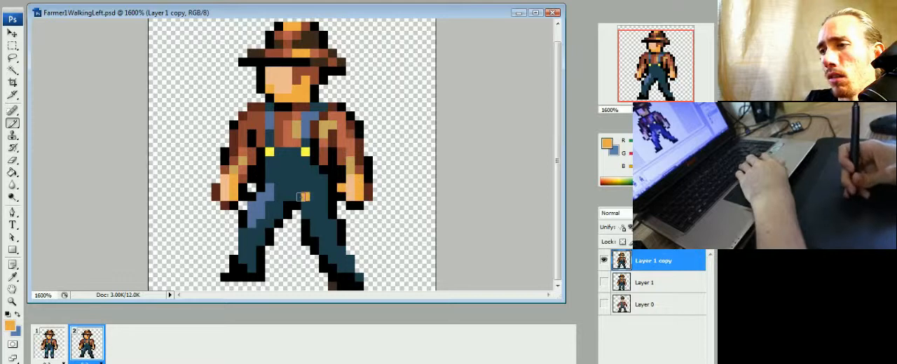
left_click_drag(287, 185, 296, 188)
left_click(332, 143, "alt")
mouse_move(314, 145)
left_mouse_down()
mouse_move(307, 187)
mouse_move(327, 129)
left_mouse_up()
left_click_drag(323, 170, 307, 196)
left_click(297, 195)
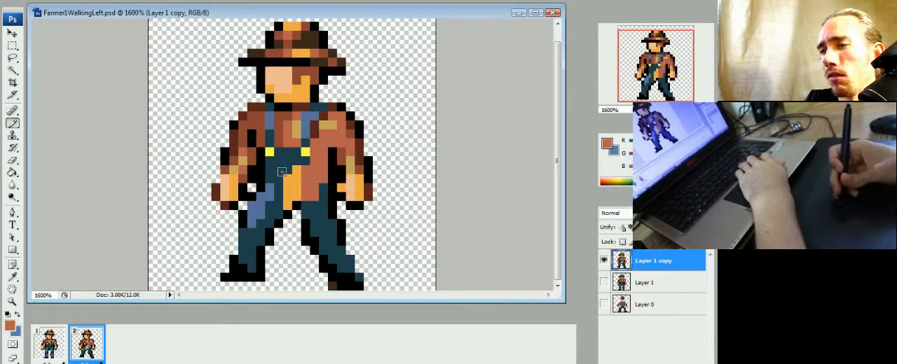
Step: Erase both old hanging arms from the sides of the torso in frame 2
left_click(253, 128, "alt")
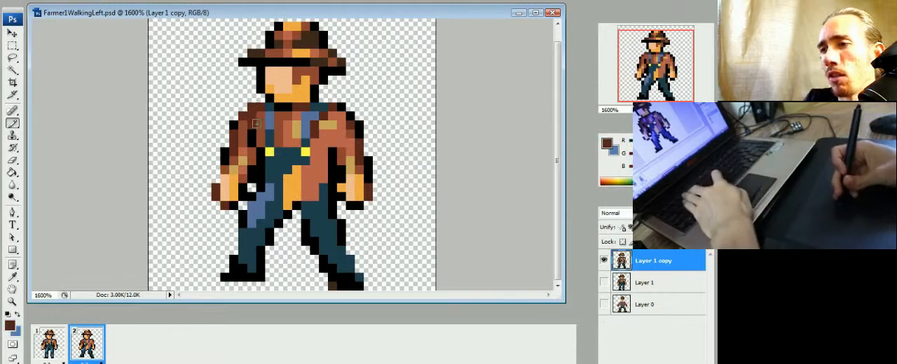
key("e")
mouse_move(254, 123)
left_mouse_down()
mouse_move(241, 116)
mouse_move(235, 171)
mouse_move(245, 168)
mouse_move(217, 176)
mouse_move(228, 202)
mouse_move(245, 188)
left_mouse_up()
mouse_move(342, 106)
left_mouse_down()
mouse_move(351, 133)
mouse_move(348, 112)
mouse_move(356, 205)
mouse_move(346, 191)
mouse_move(367, 152)
left_mouse_up()
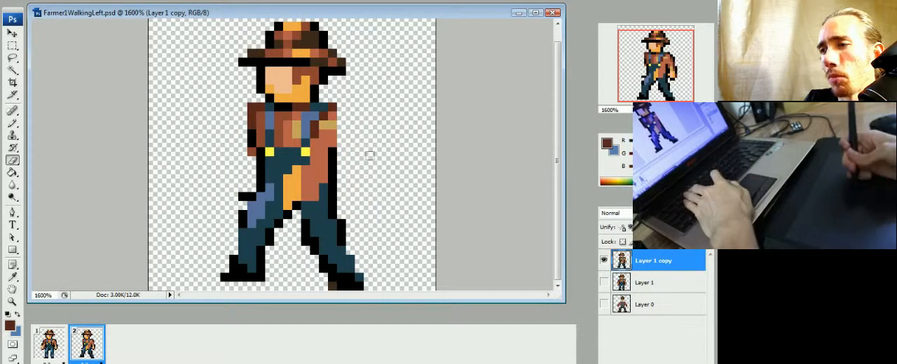
Step: Refine the swung arm with black and dark brown shading, cover the rear strap's yellow button, and compare both frames
key("b")
key("d")
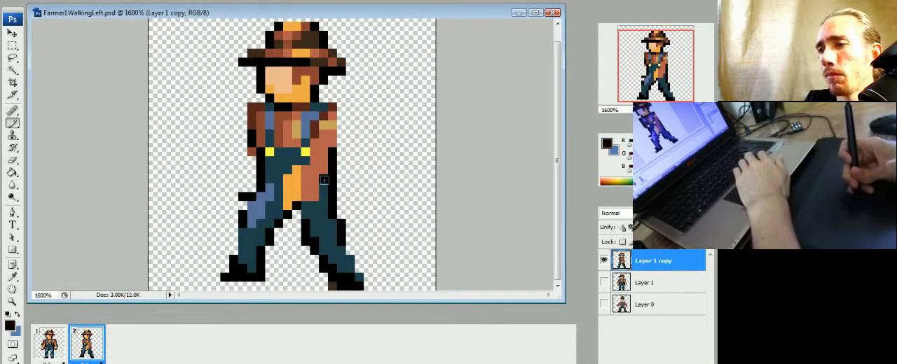
left_click(316, 182, "alt")
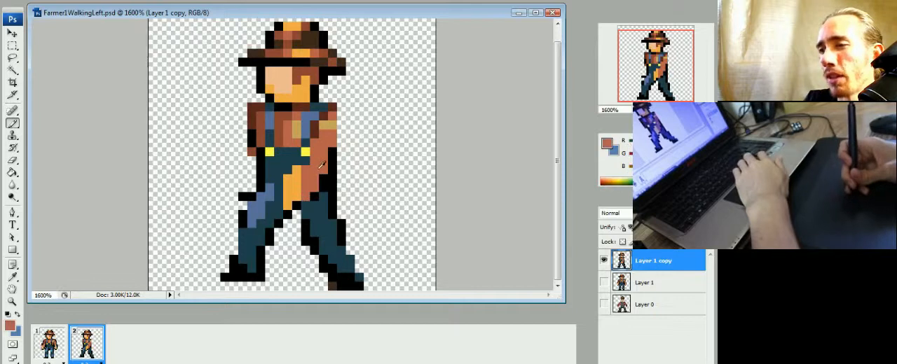
left_click(306, 161)
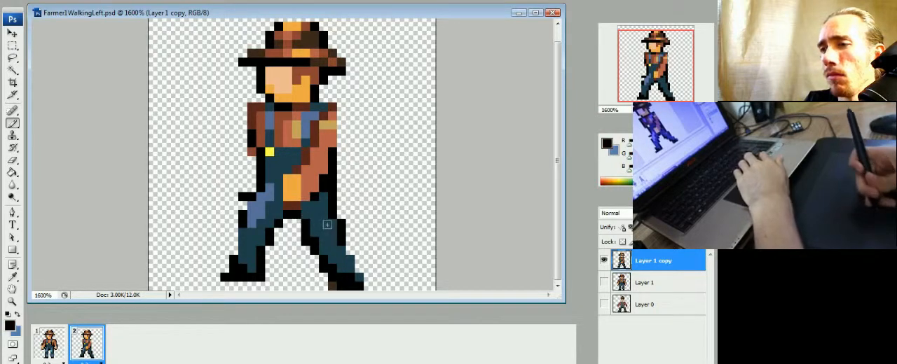
left_click(54, 346)
left_click(78, 349)
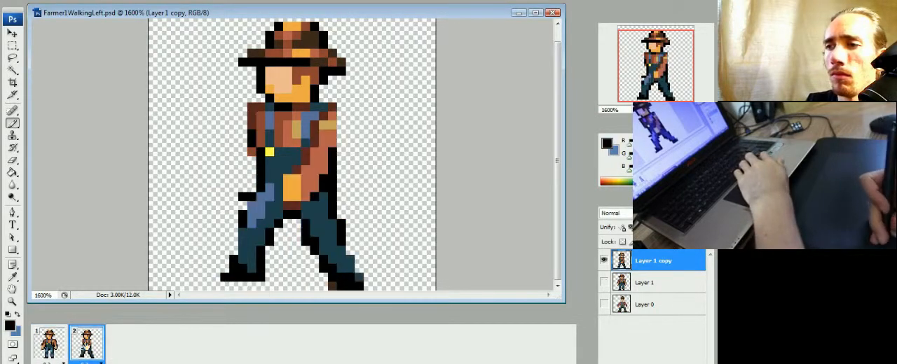
left_click(60, 349)
left_click(78, 348)
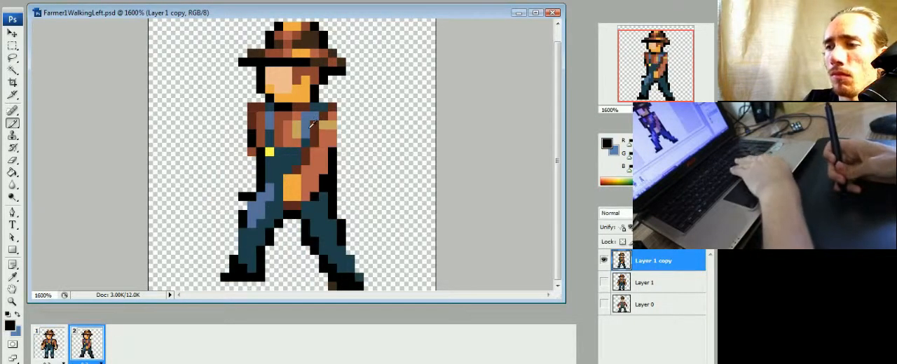
Step: Select the rear overall strap area on the chest, nudge it towards the farmer's front, and deselect
key("m")
left_click_drag(325, 107, 307, 143)
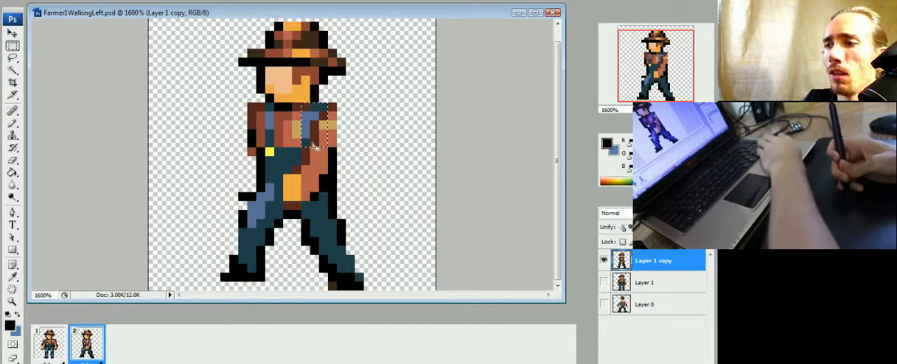
key("ctrl+Left")
key("ctrl+Left")
key("ctrl+d")
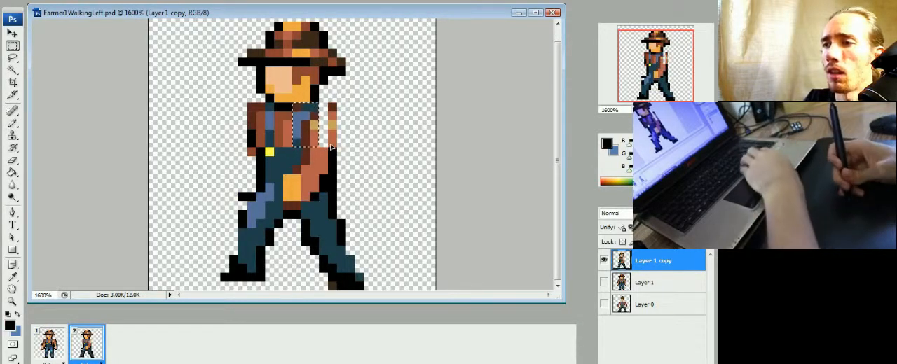
Step: Paint a yellow button on the rear strap and fill the gap in the near shoulder and sleeve with rust, tan and dark brown
key("b")
left_click(270, 152, "alt")
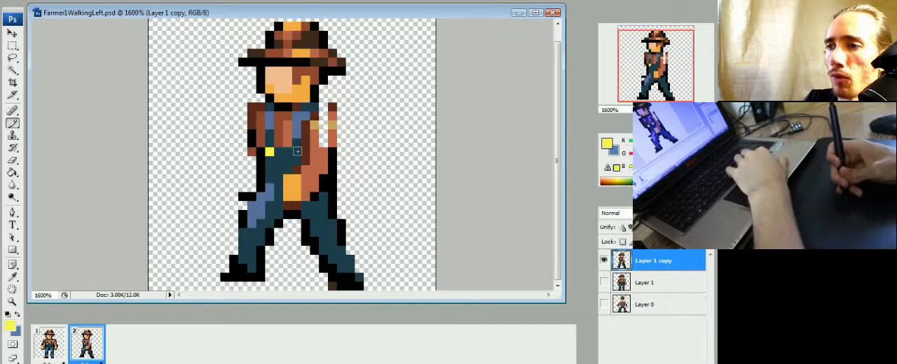
left_click(297, 152)
left_click(318, 154, "alt")
left_click_drag(323, 144, 323, 134)
left_click(315, 127, "alt")
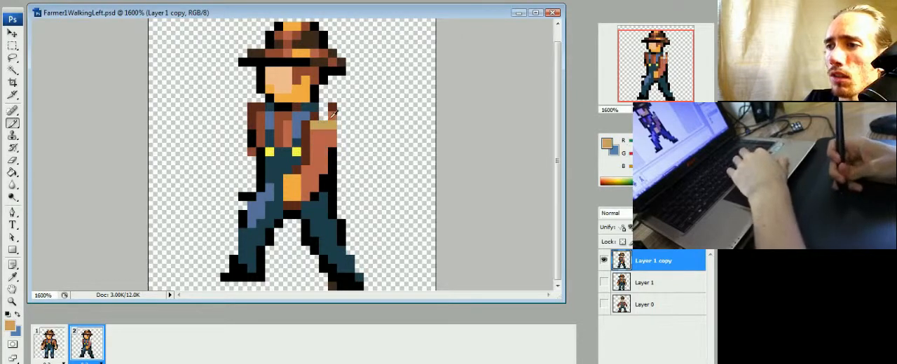
left_click(321, 121, "alt")
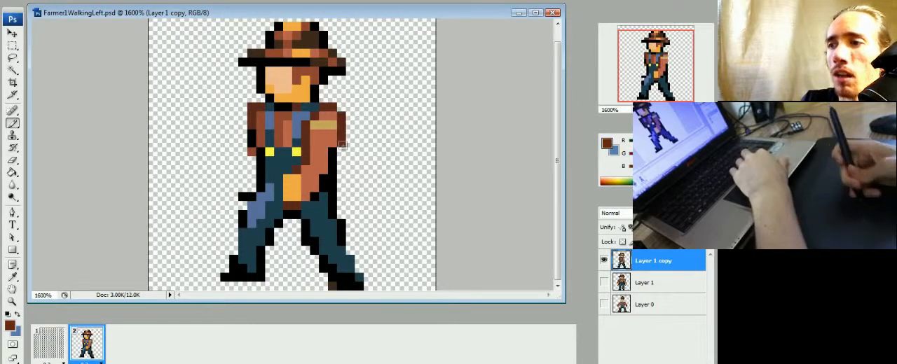
Step: Trim the outer corner pixel of the far shoulder in frame 2 and compare both frames
left_click(59, 347)
left_click(85, 345)
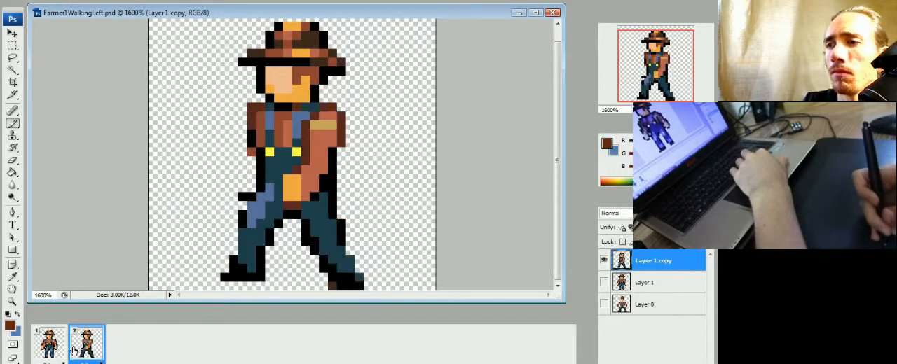
left_click(50, 345)
left_click(84, 345)
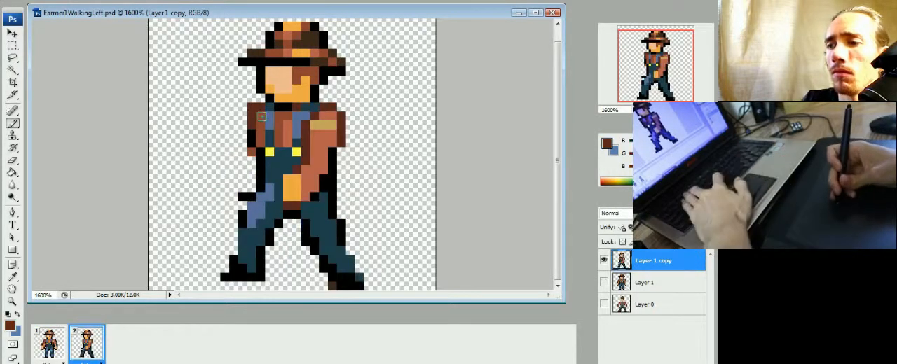
key("e")
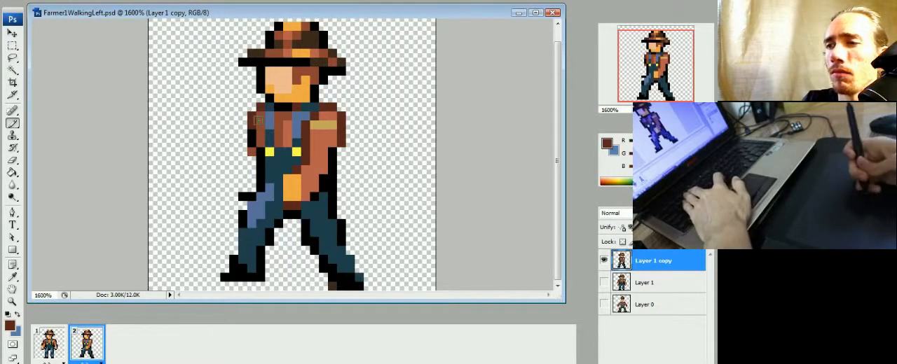
left_click(53, 349)
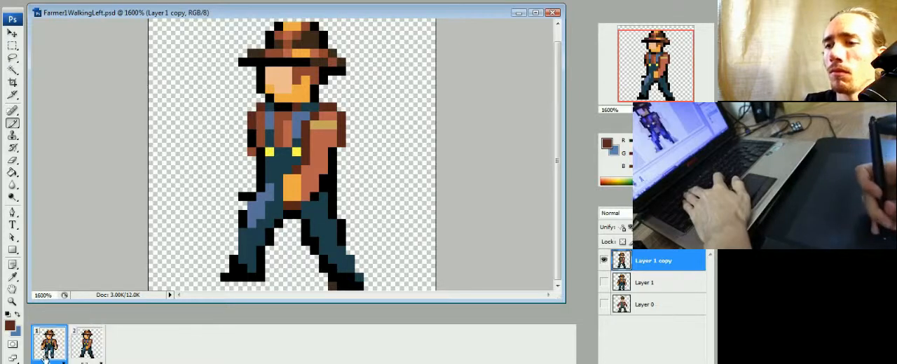
left_click(90, 352)
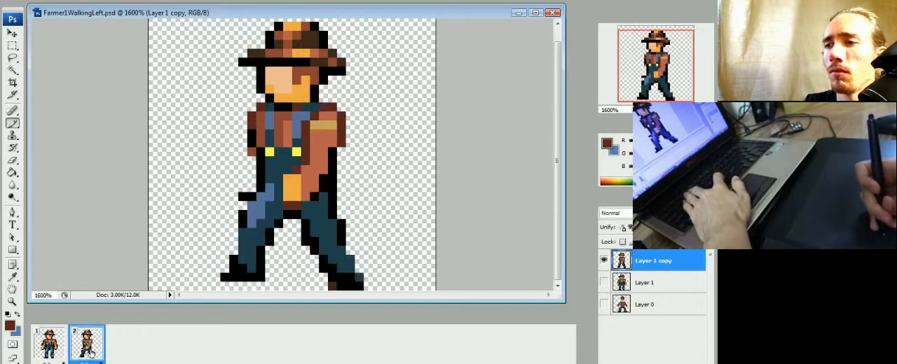
left_click(51, 347)
left_click(91, 350)
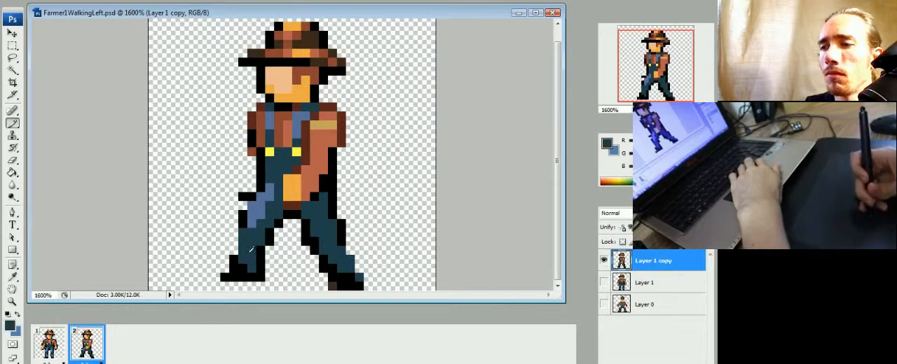
Step: Extend the front boot downwards in black, trim its protruding toe, and compare the pose with frame 1
left_click(241, 277)
left_click(246, 270, "alt")
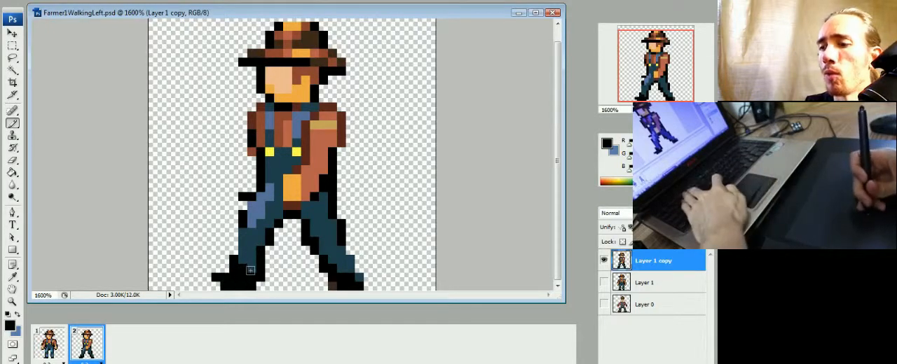
left_click(216, 277)
key("b")
left_click(49, 349)
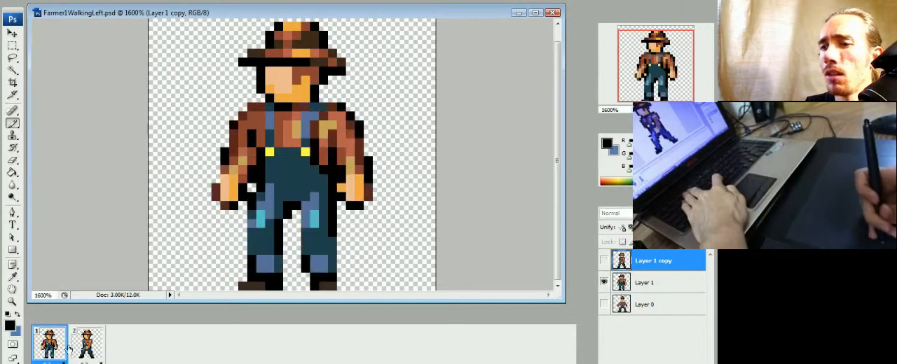
left_click(83, 349)
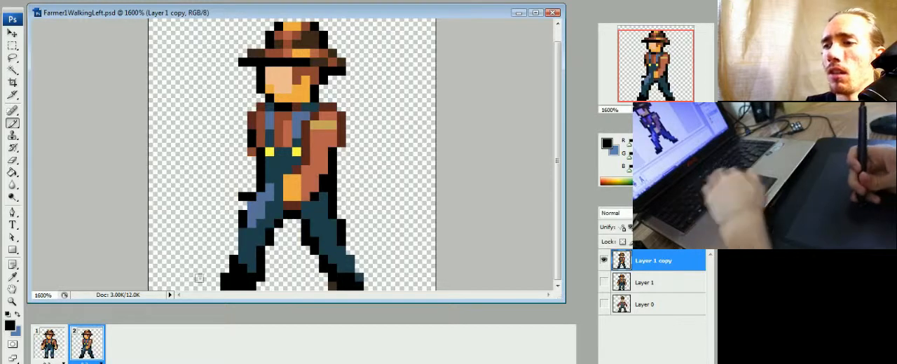
Step: Select the head, torso and swung arm in frame 2, nudge them down one pixel, deselect, and compare both frames
left_click(258, 211, "alt")
key("m")
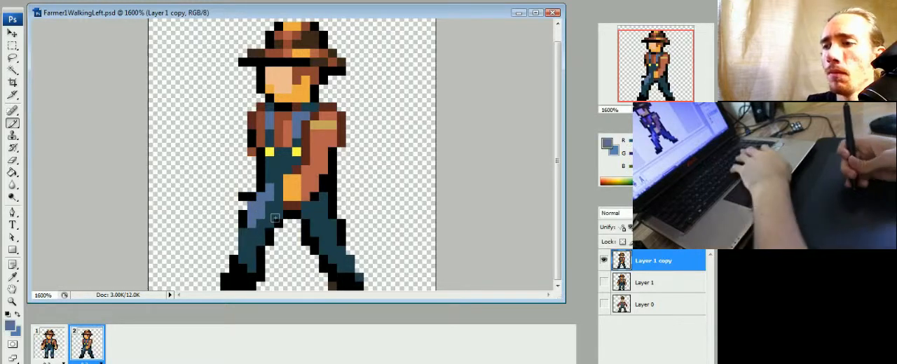
left_click(52, 355)
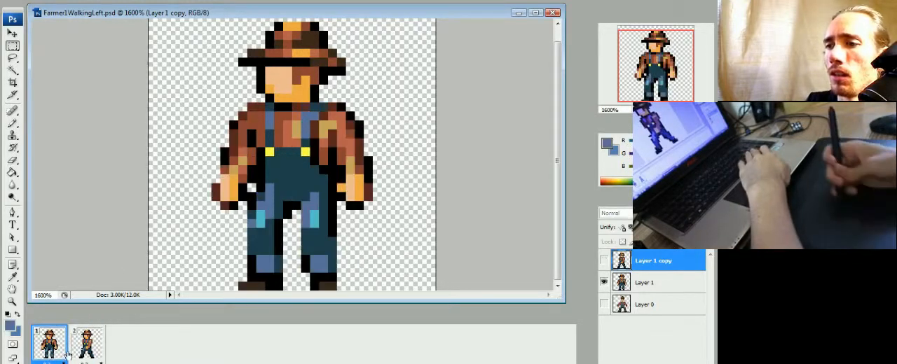
left_click(86, 345)
left_click_drag(308, 73, 363, 174)
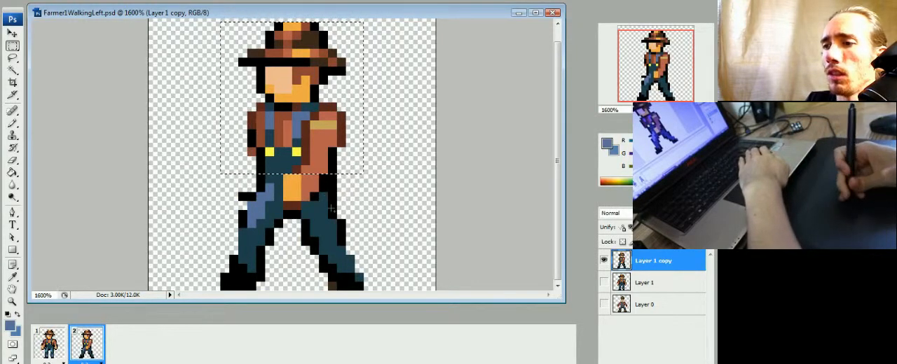
left_click_drag(261, 157, 336, 209)
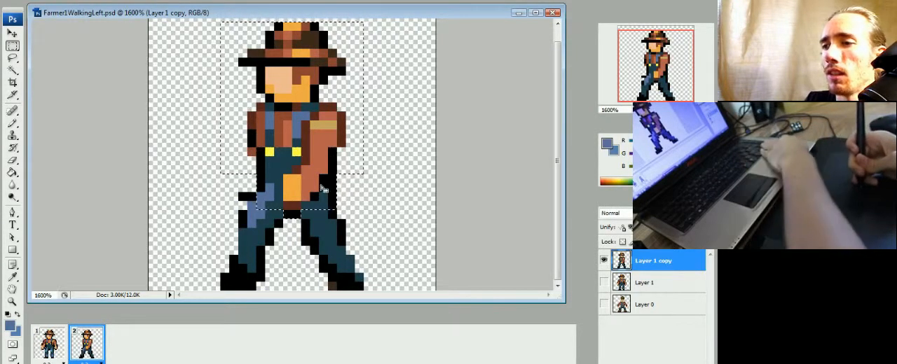
left_click_drag(284, 203, 301, 218)
key("ctrl+Down")
key("ctrl+d")
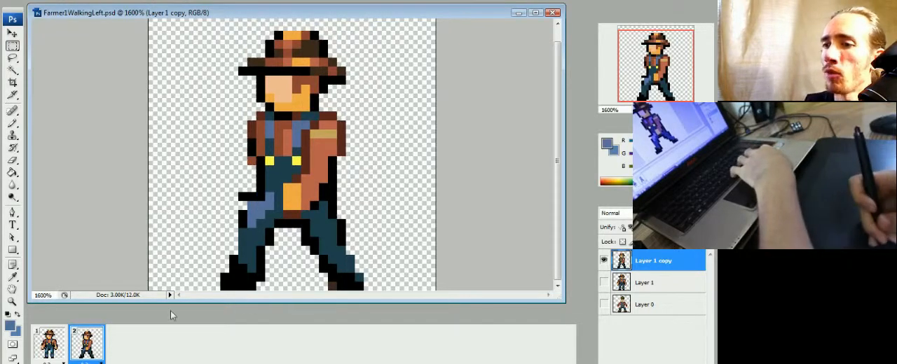
left_click(53, 348)
left_click(74, 357)
left_click(59, 351)
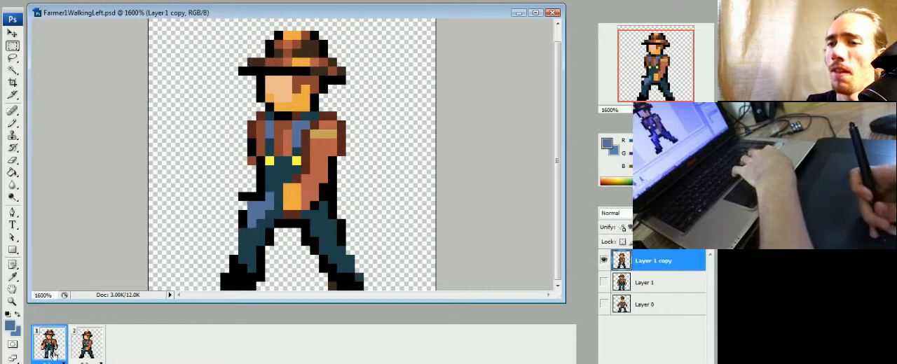
left_click(86, 356)
key("b")
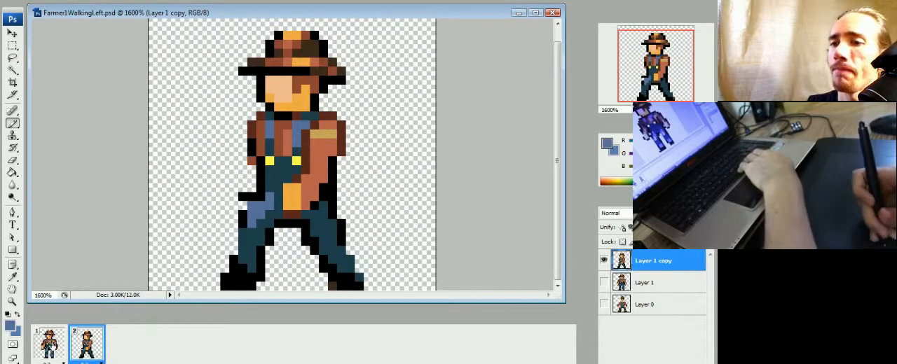
Step: Duplicate frame 1 and move the copy to the end of the animation as frame 3
left_click(66, 353)
left_click(165, 363)
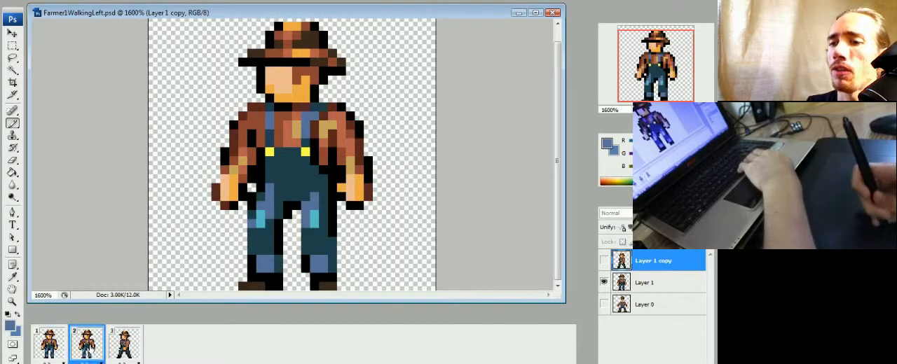
left_click_drag(94, 352, 149, 349)
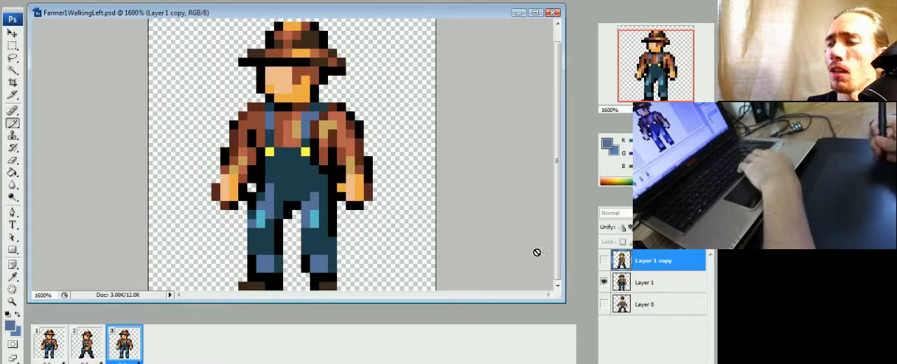
Step: Hide Layer 1 in frame 3, duplicate that layer, and make the duplicate the visible, active layer
left_click(603, 283)
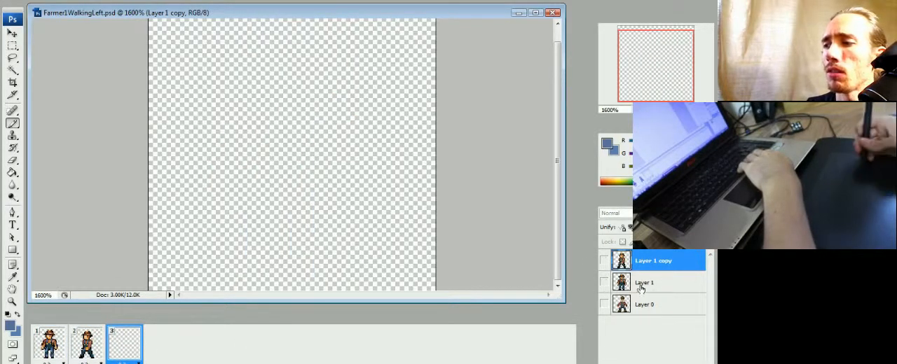
right_click(639, 284)
left_click(564, 64)
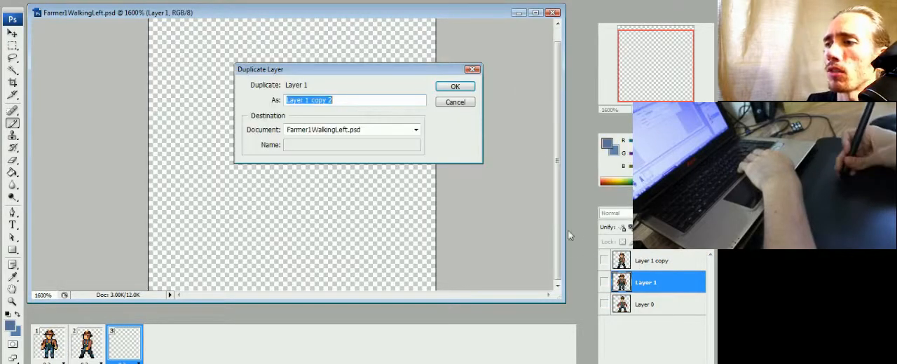
left_click(436, 86)
left_click(603, 282)
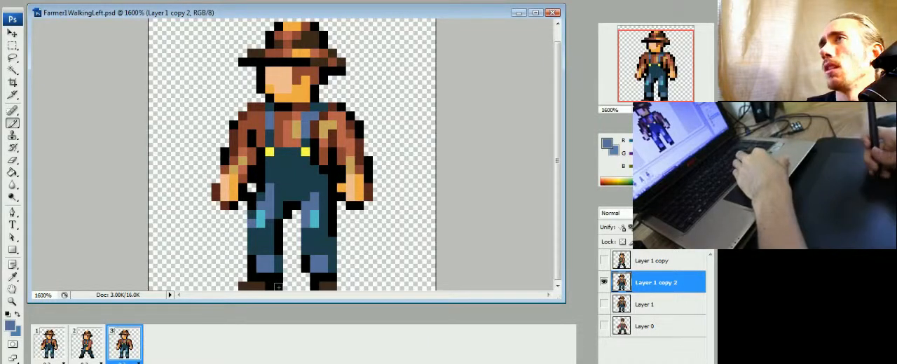
left_click(604, 282)
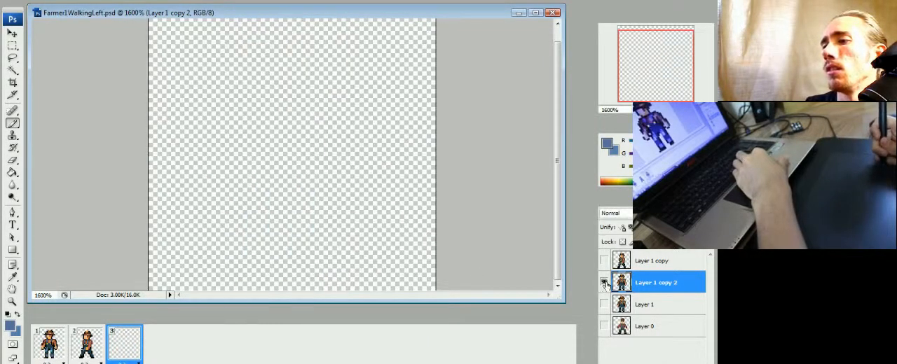
left_click(604, 281)
left_click(640, 279)
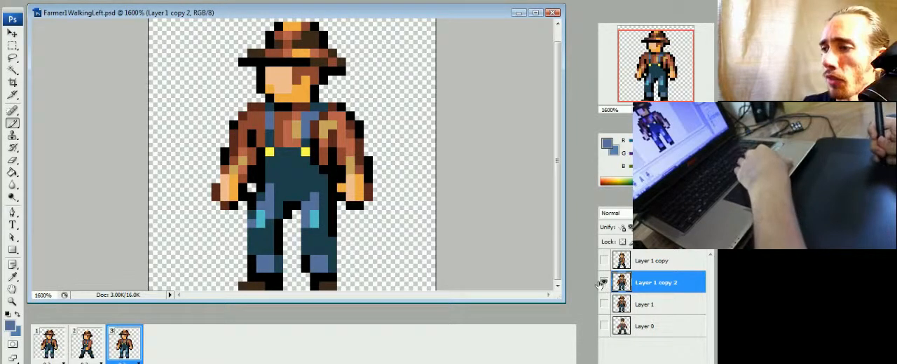
Step: Flip repeatedly between the frames to examine how the standing pose in frame 3 follows the stride in frame 2
left_click(100, 345)
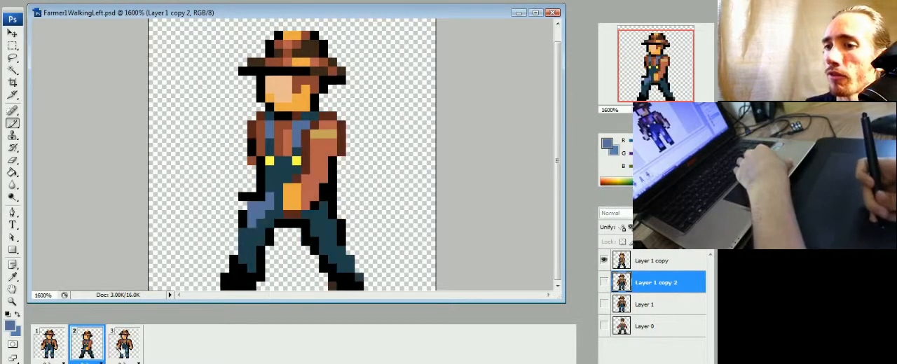
left_click(119, 346)
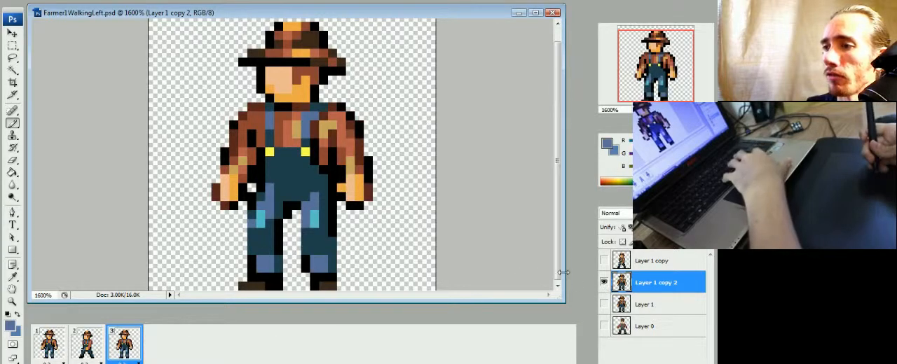
left_click(98, 348)
left_click(127, 344)
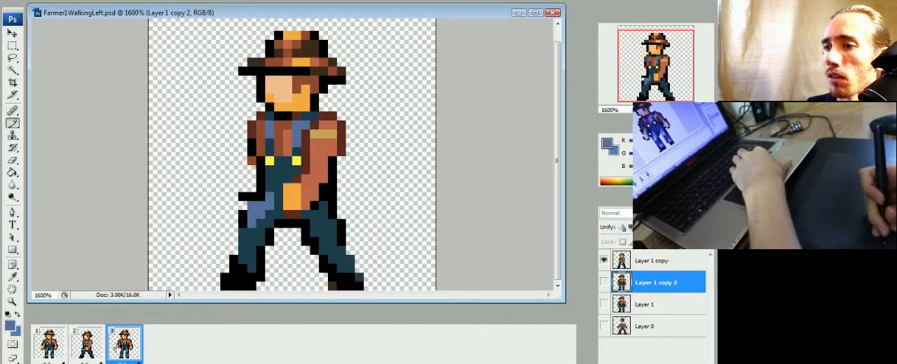
left_click(96, 348)
left_click(124, 351)
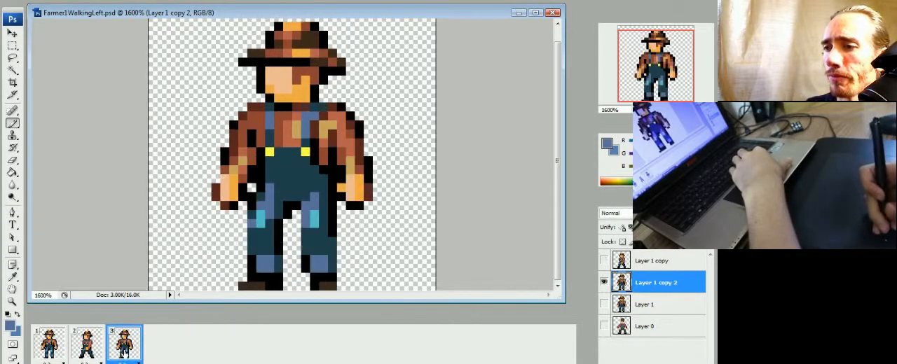
left_click(90, 350)
left_click(54, 351)
left_click(84, 351)
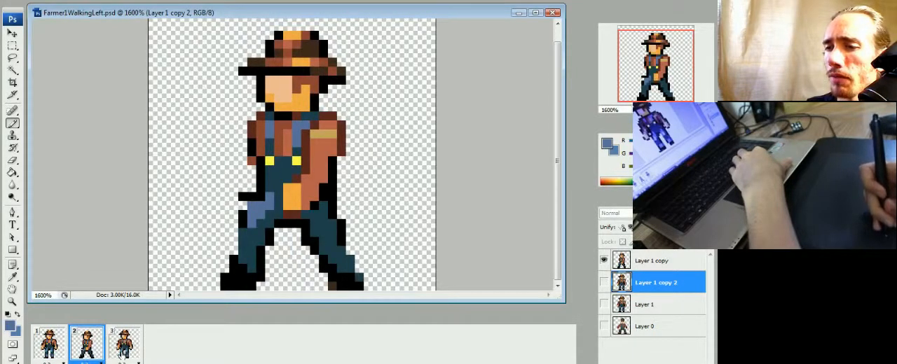
left_click(124, 352)
left_click(86, 350)
left_click(124, 350)
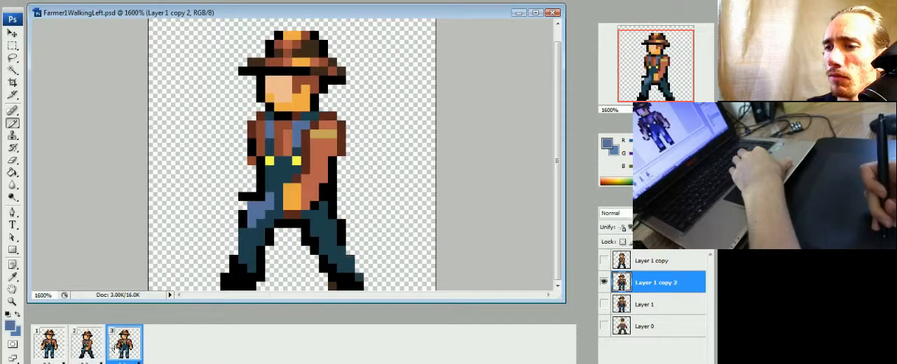
left_click(91, 348)
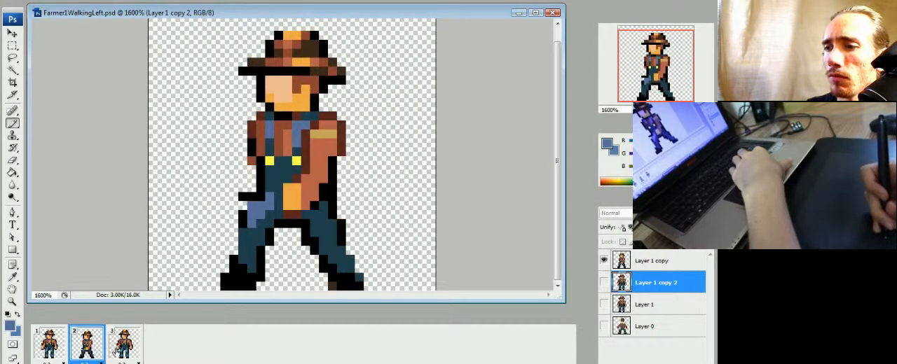
left_click(124, 349)
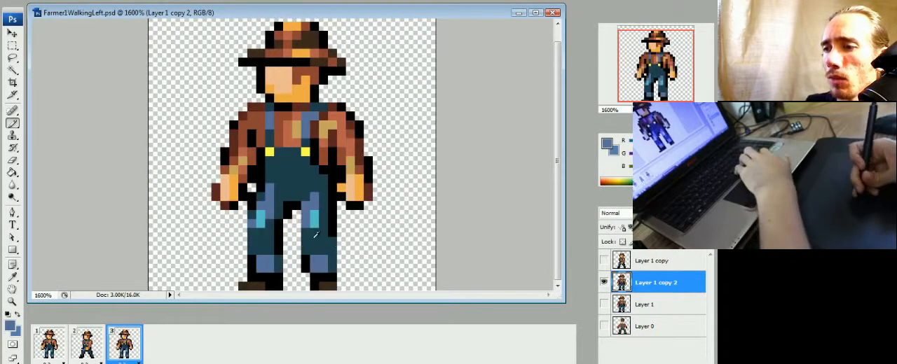
Step: In frame 3, redraw the trailing leg bent backward with a dark teal shin and black boot, erasing the old lower leg
left_click_drag(323, 239, 350, 251)
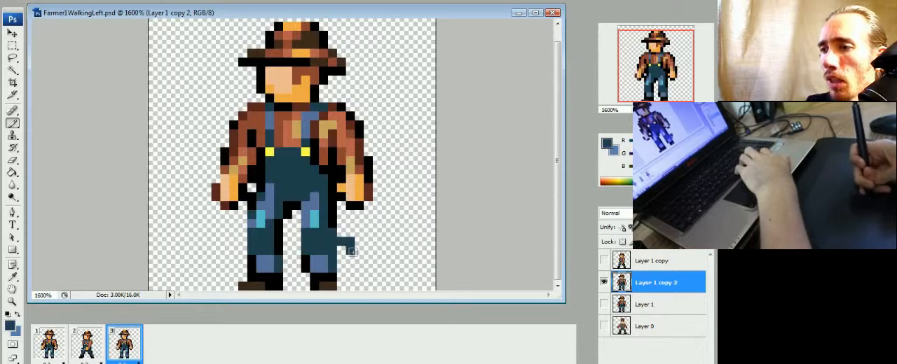
left_click(332, 276, "alt")
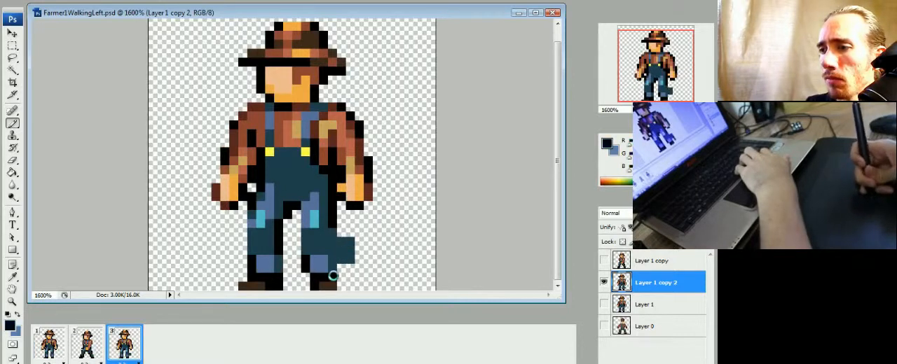
mouse_move(351, 257)
left_mouse_down()
mouse_move(342, 268)
mouse_move(358, 259)
mouse_move(314, 277)
mouse_move(306, 268)
left_mouse_up()
key("e")
key("b")
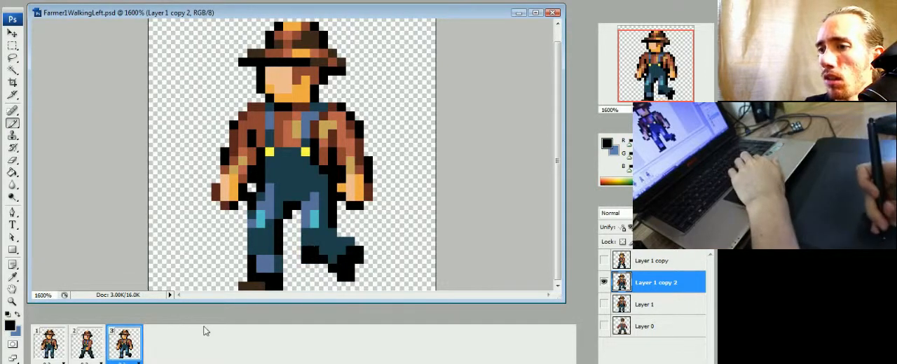
Step: Flip repeatedly between frames 2 and 3 to examine how the bent trailing leg follows the stride
left_click(98, 350)
left_click(116, 350)
left_click(95, 351)
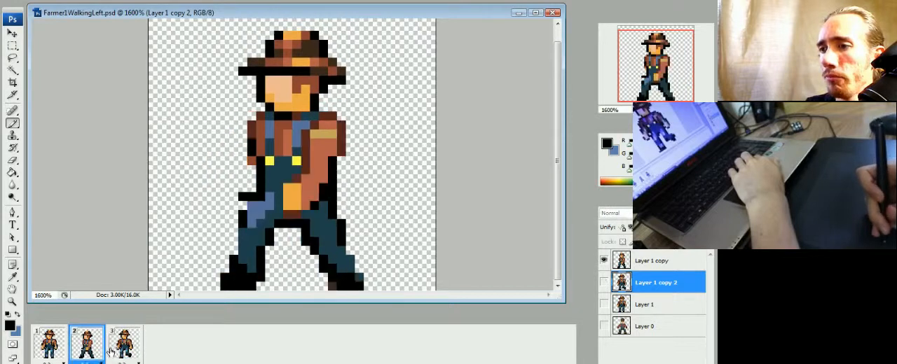
left_click(116, 350)
left_click(96, 352)
left_click(117, 350)
left_click(97, 352)
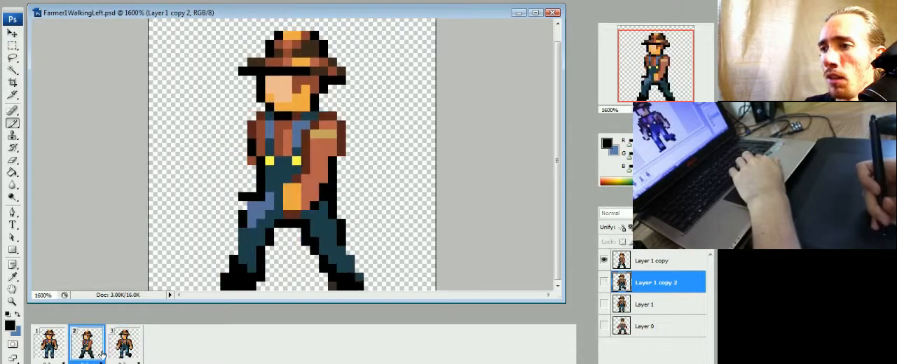
left_click(116, 350)
left_click(96, 352)
left_click(109, 348)
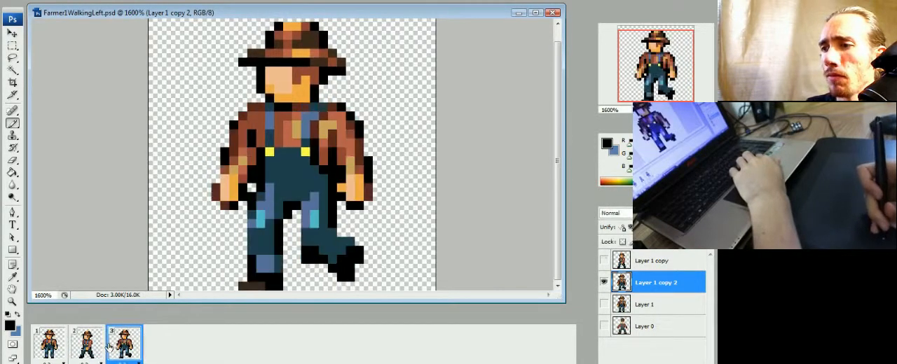
left_click(96, 351)
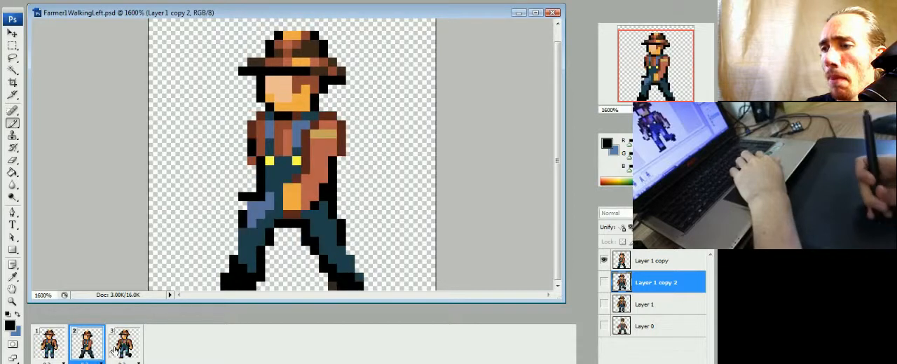
left_click(116, 350)
Step: Select the trailing arm with its shoulder and overall strap in frame 3, nudge them one pixel toward the body, and deselect
left_click(349, 138, "alt")
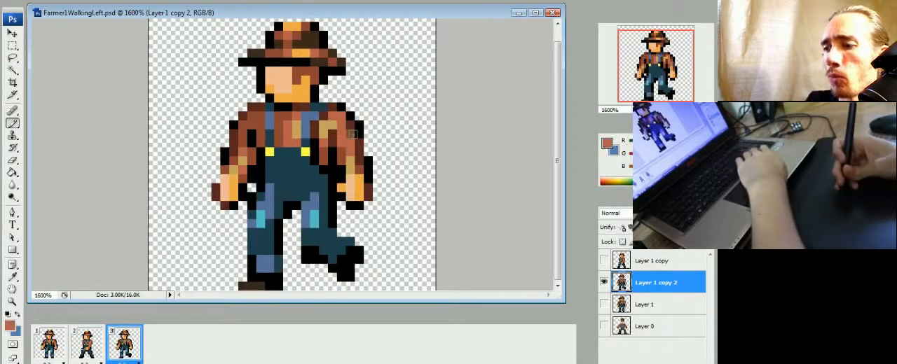
key("m")
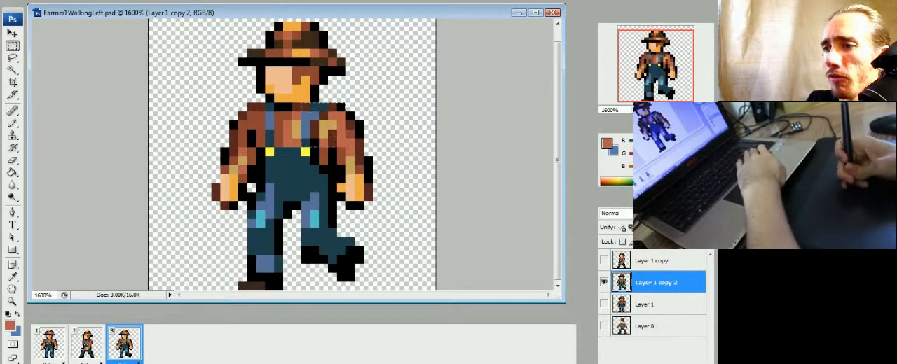
left_click_drag(304, 103, 338, 208)
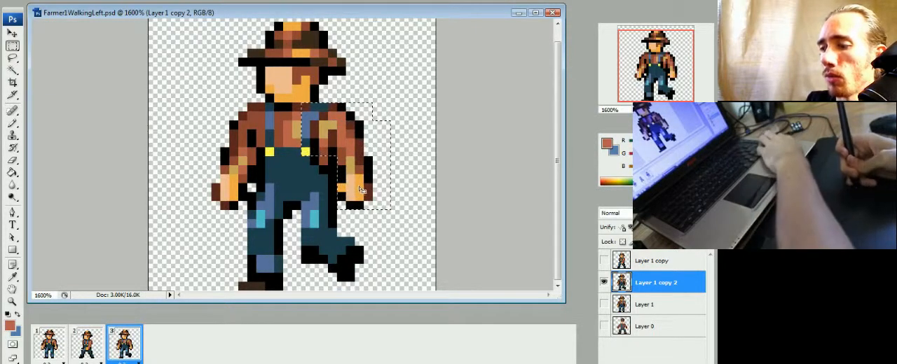
key("ctrl+Left")
key("ctrl+d")
key("b")
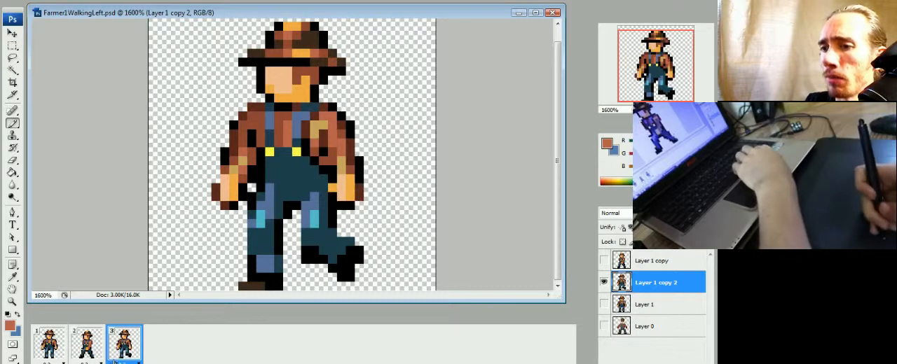
Step: Repaint the trailing arm swinging forward with an orange hand over the hip, then shade and outline it and erase the old hand
left_click(94, 343)
left_click(128, 341)
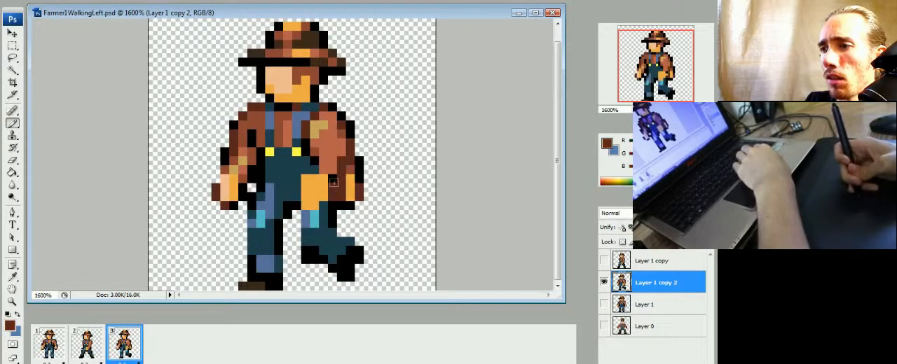
left_click_drag(342, 195, 350, 168)
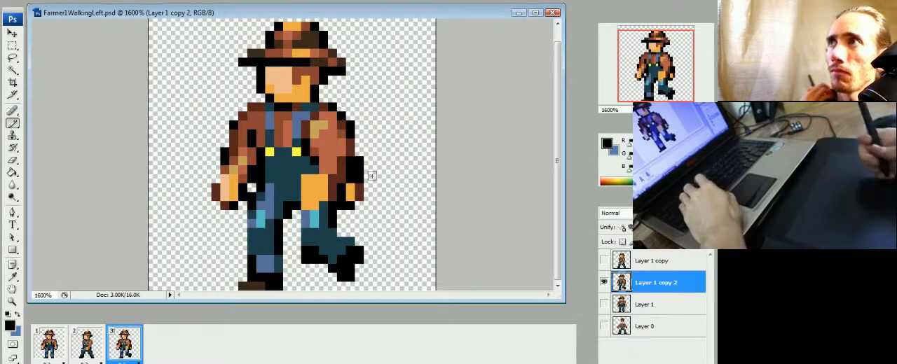
left_click_drag(360, 160, 356, 204)
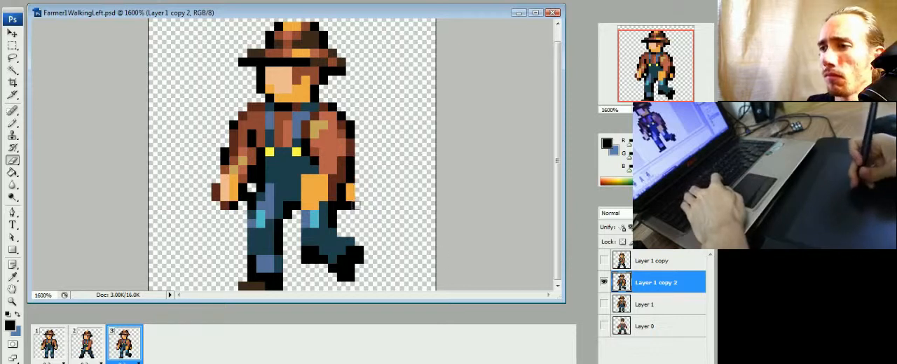
key("b")
Step: Compare frame 3 with frame 2 and narrow the tan shoulder patch in frame 3 to one pixel wide
left_click(97, 346)
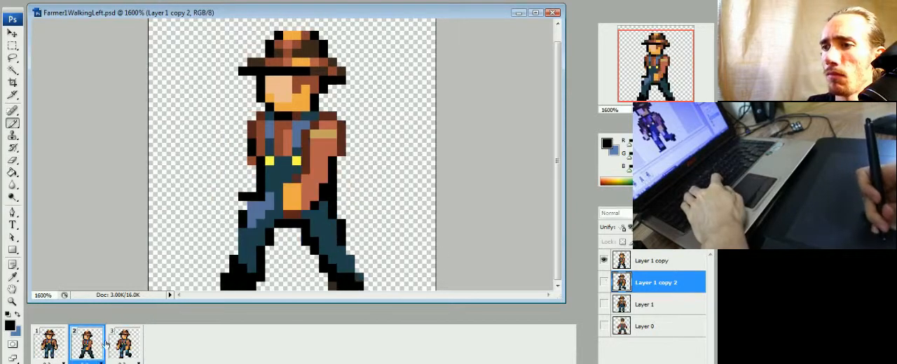
left_click(109, 346)
left_click(97, 346)
left_click(112, 346)
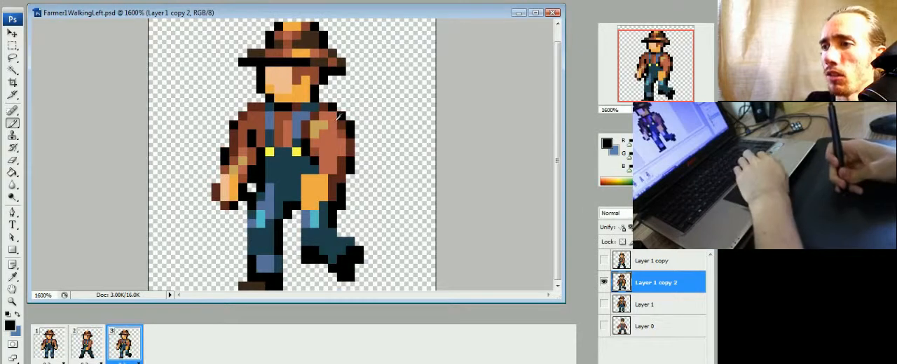
left_click(324, 138, "alt")
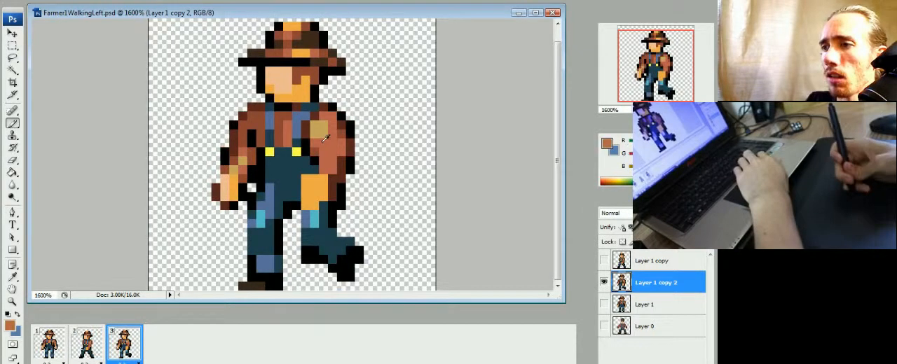
Step: Flip through the frames to examine the repainted arm's width and patch against the neighbouring poses
left_click(87, 345)
left_click(111, 351)
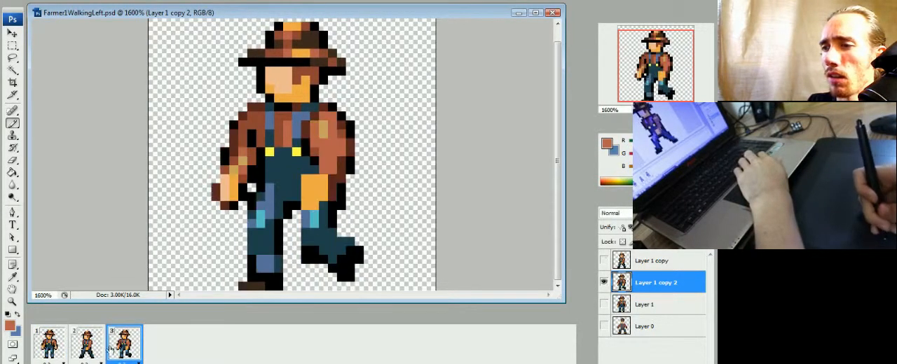
left_click(98, 351)
left_click(108, 352)
left_click(96, 354)
left_click(124, 345)
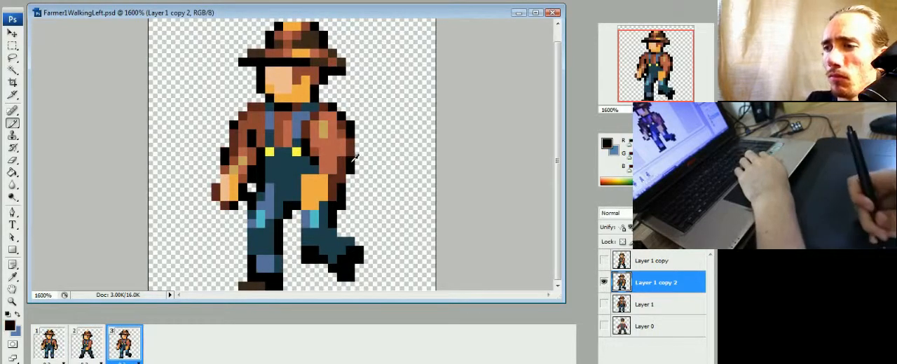
left_click(60, 352)
left_click(91, 351)
left_click(118, 348)
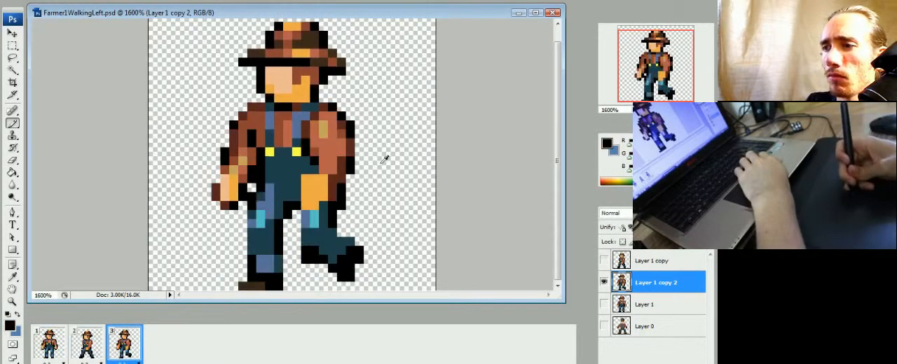
Step: Slim the trailing arm in frame 3 by erasing its outer black outline, and compare the result with frame 2
key("e")
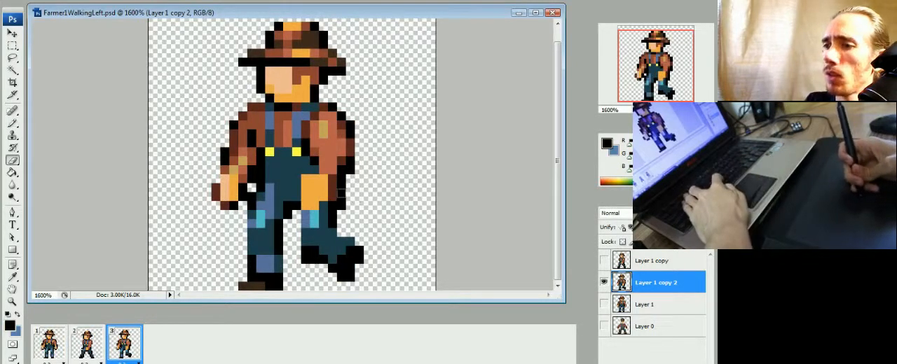
left_click_drag(351, 125, 351, 150)
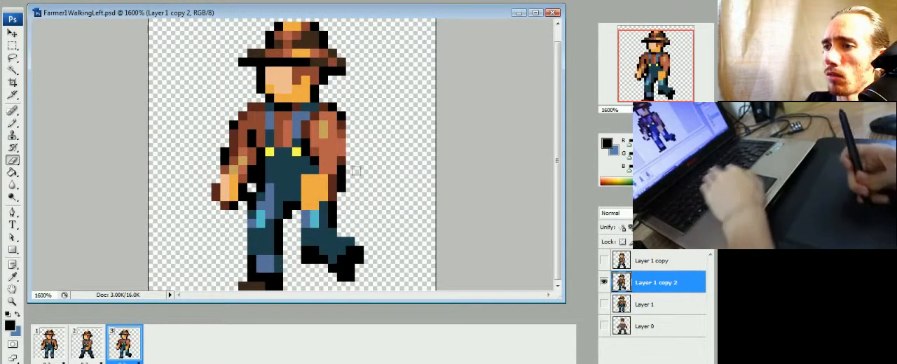
key("b")
left_click(91, 348)
left_click(116, 348)
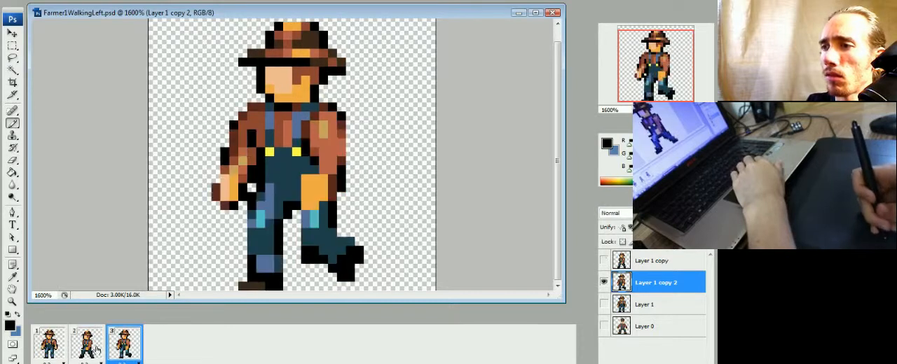
left_click(88, 347)
left_click(119, 348)
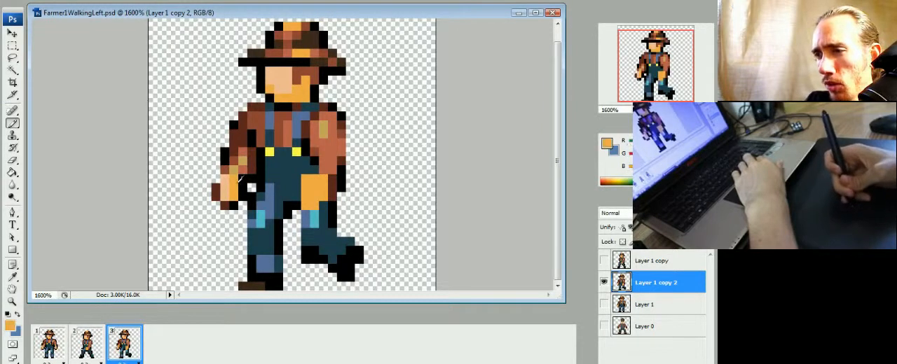
Step: Redraw the leading arm in frame 3 narrower against the body with an orange hand, erase its old outer part, and compare the frames
left_click(251, 184)
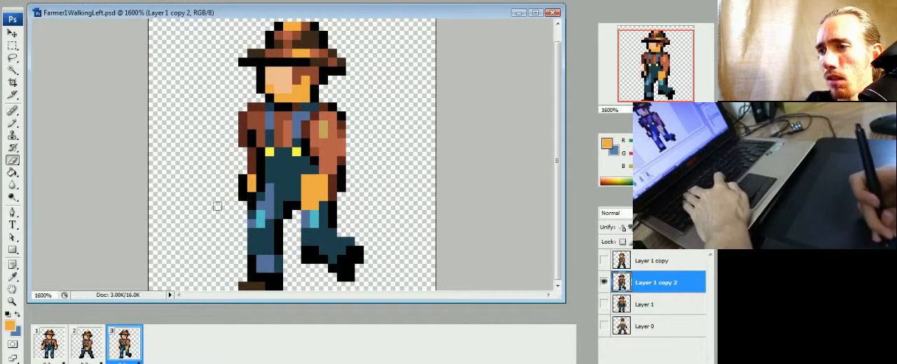
key("b")
left_click(92, 348)
left_click(60, 355)
left_click(84, 355)
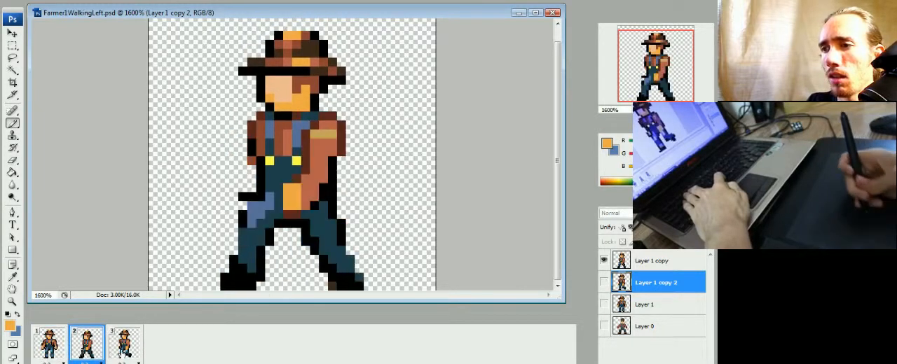
Step: Extend the leading arm's dark brown sleeve and black outline down to a smaller hand in frame 3, and check it against the other frames
left_click(121, 351)
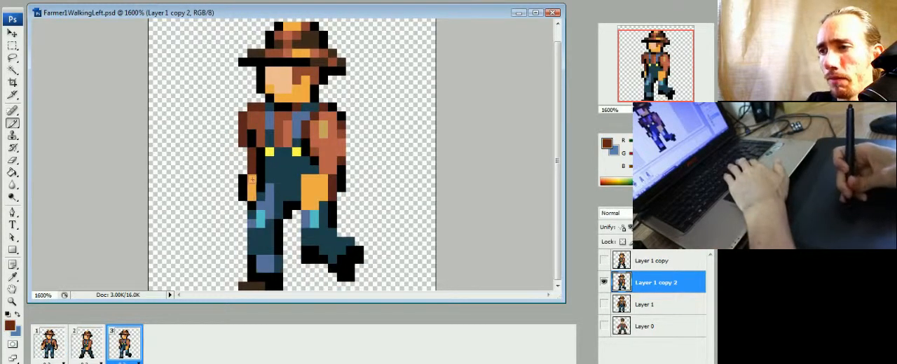
left_click(250, 166, "alt")
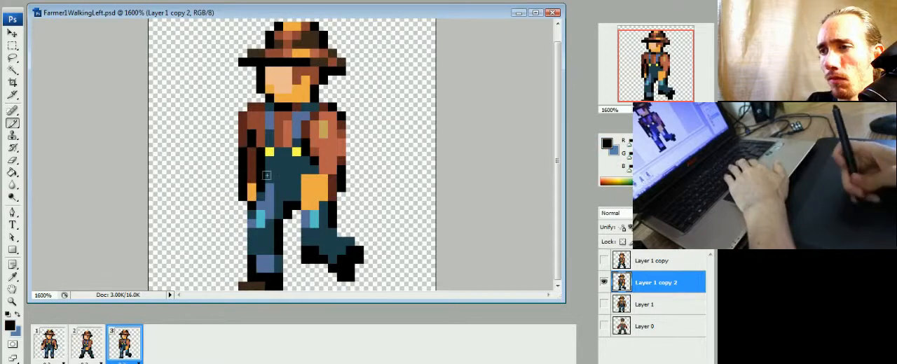
left_click(93, 351)
left_click(56, 351)
left_click(83, 348)
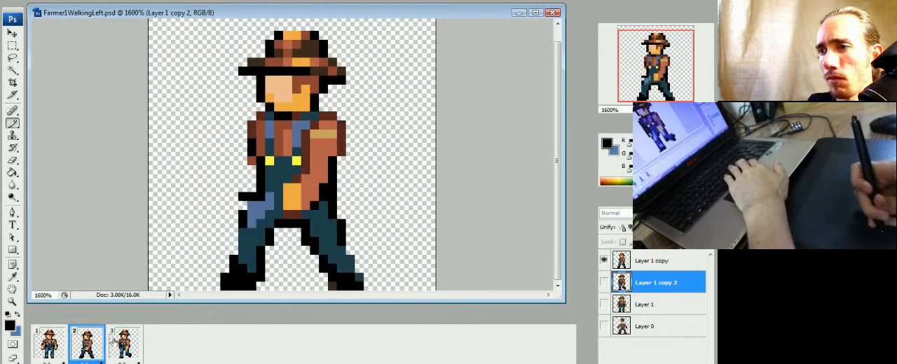
left_click(132, 338)
left_click(89, 346)
left_click(120, 345)
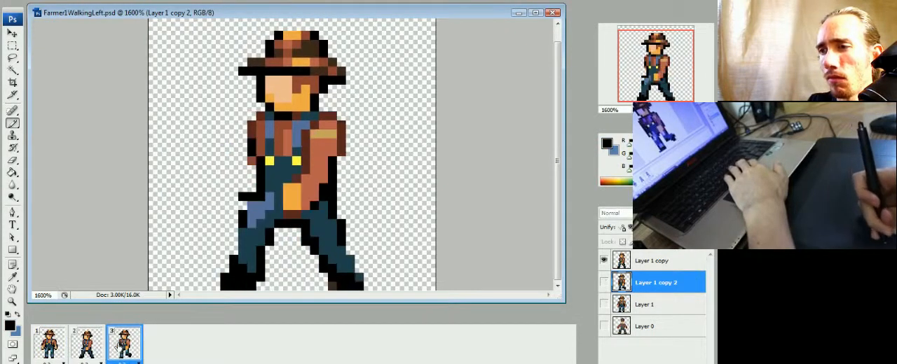
Step: Make Layer 1 copy the active layer in frame 2 with the Eraser ready, and compare all three frames
left_click(93, 351)
left_click(652, 261)
key("e")
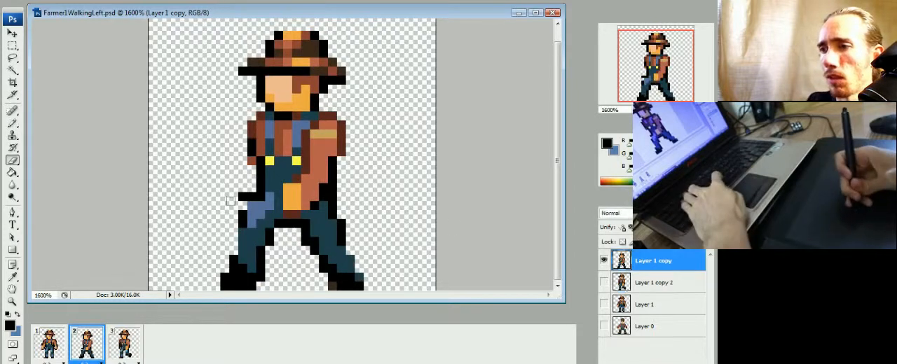
left_click(55, 352)
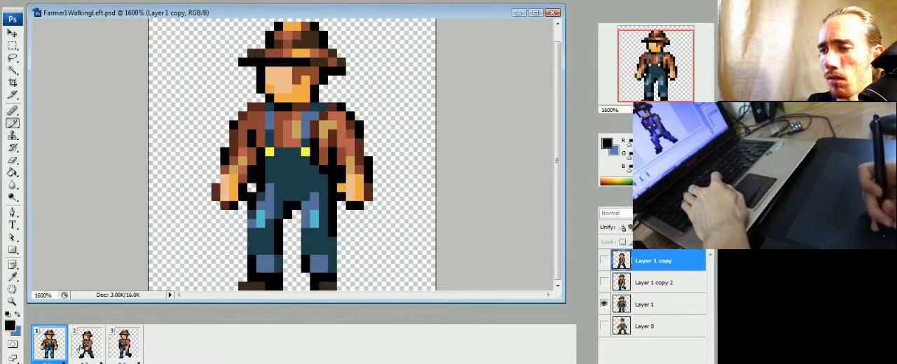
left_click(82, 351)
left_click(136, 345)
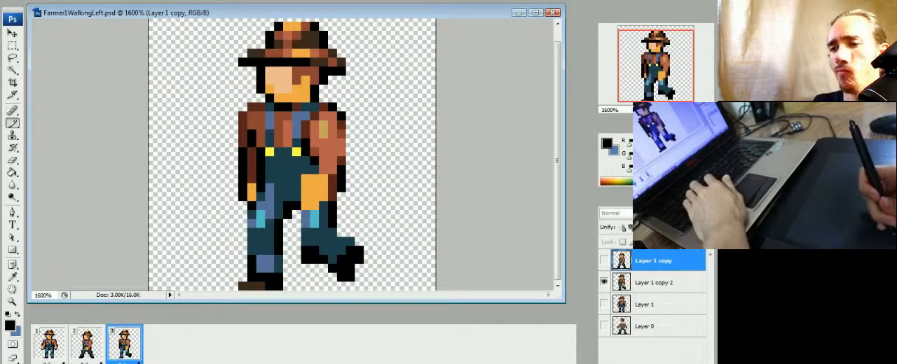
Step: Add frame 4 with Layer 1 copy 2 hidden, and show a duplicate of Layer 1 at the top of the layer stack
left_click(175, 363)
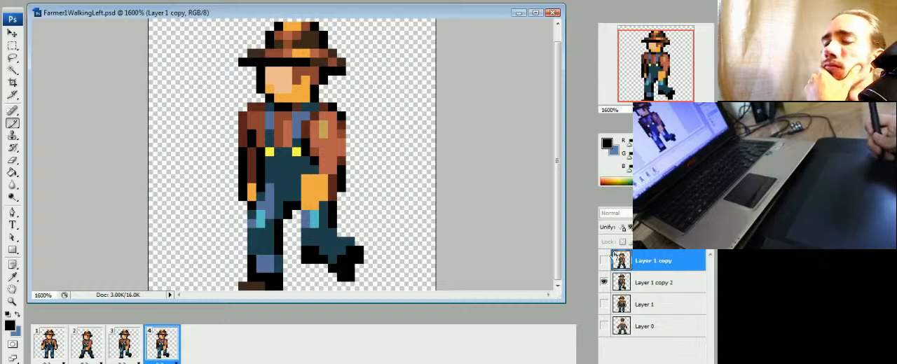
left_click(603, 282)
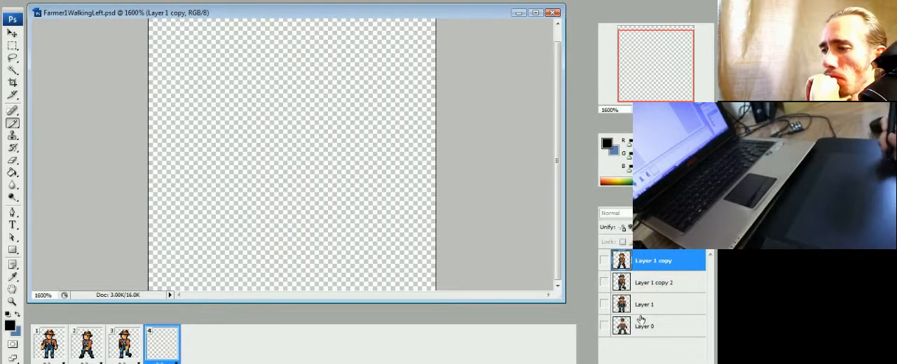
right_click(643, 306)
left_click(557, 84)
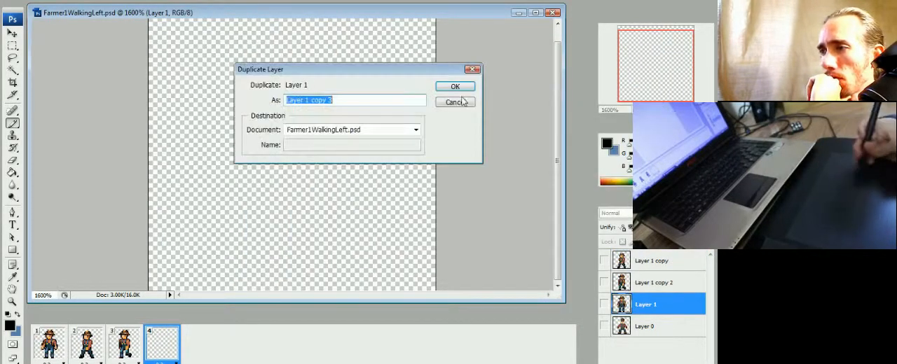
left_click(455, 86)
left_click(604, 304)
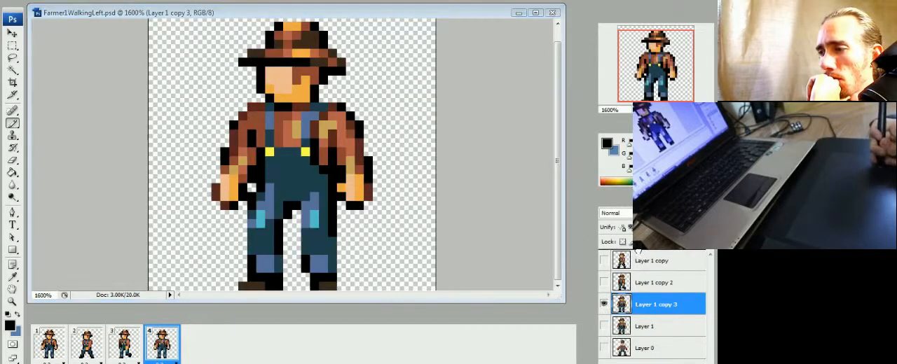
left_click_drag(636, 249, 631, 259)
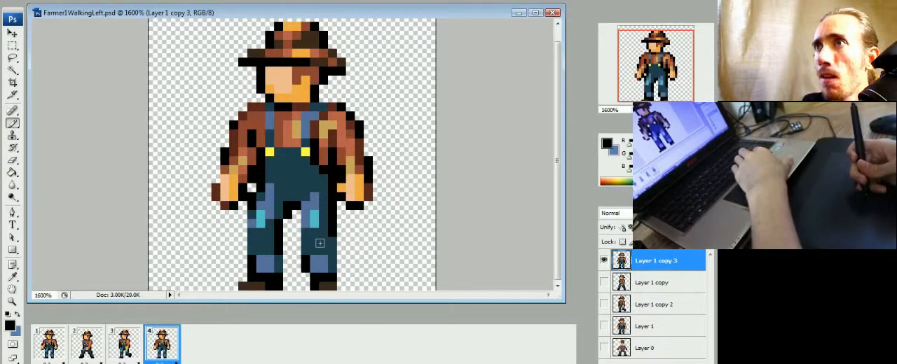
Step: Compare frame 4 with frames 2 and 3, and repaint its rear leg bent inward with a blue thigh patch and dark teal fill
left_click(134, 344)
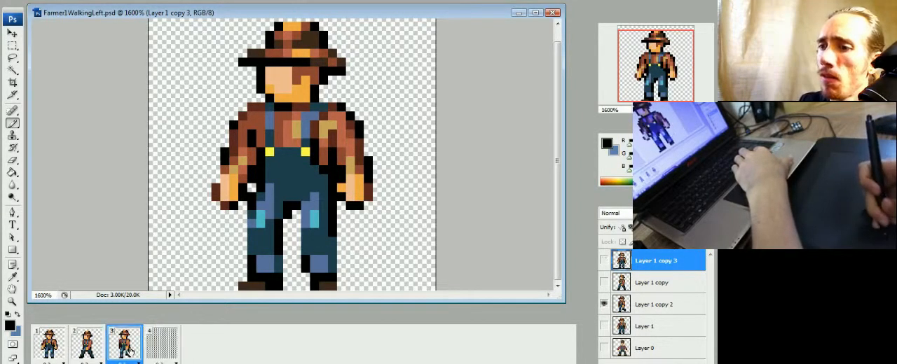
left_click(150, 346)
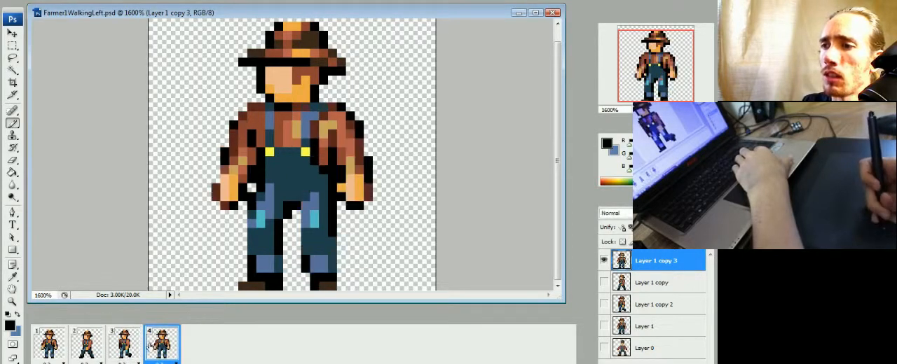
left_click(130, 348)
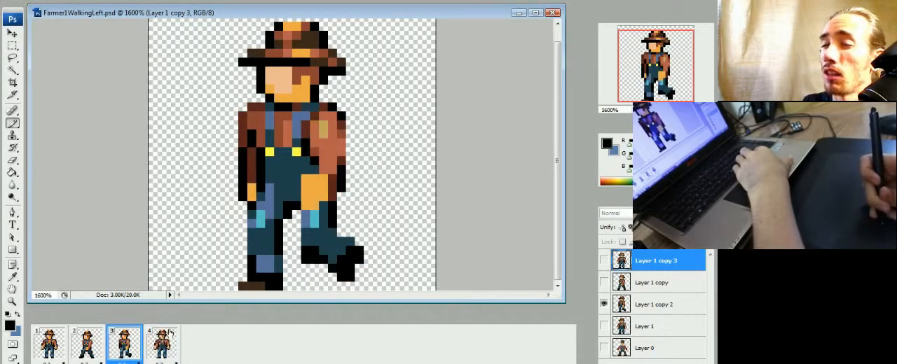
left_click(95, 348)
left_click(136, 348)
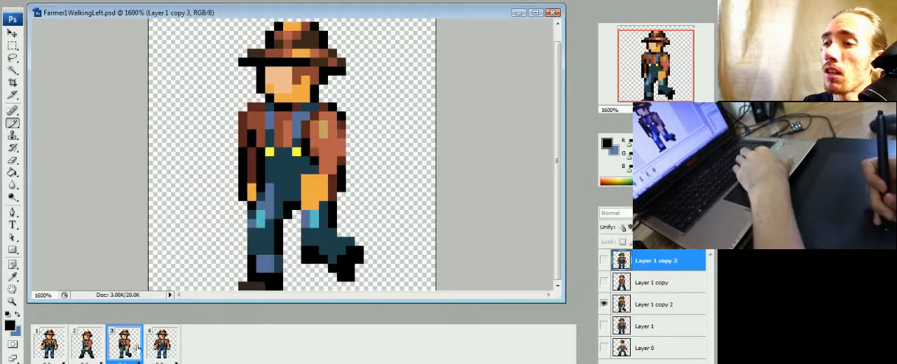
left_click(154, 348)
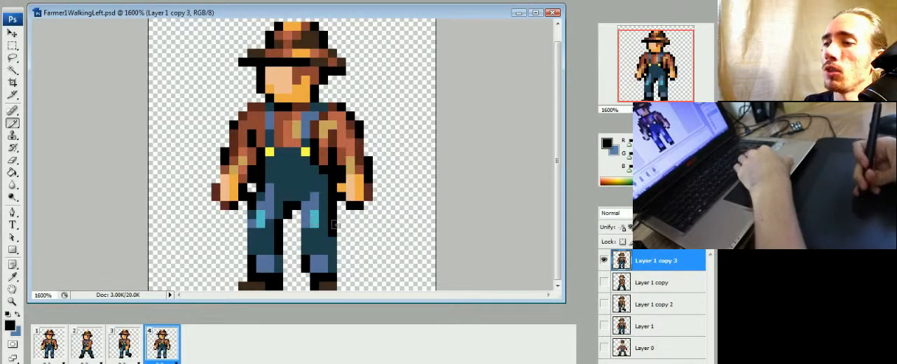
mouse_move(298, 201)
left_mouse_down()
mouse_move(290, 222)
mouse_move(315, 224)
mouse_move(300, 246)
left_mouse_up()
left_click(306, 238, "alt")
left_click(290, 220, "alt")
mouse_move(280, 222)
left_mouse_down()
mouse_move(292, 204)
mouse_move(327, 201)
mouse_move(319, 196)
mouse_move(312, 225)
left_mouse_up()
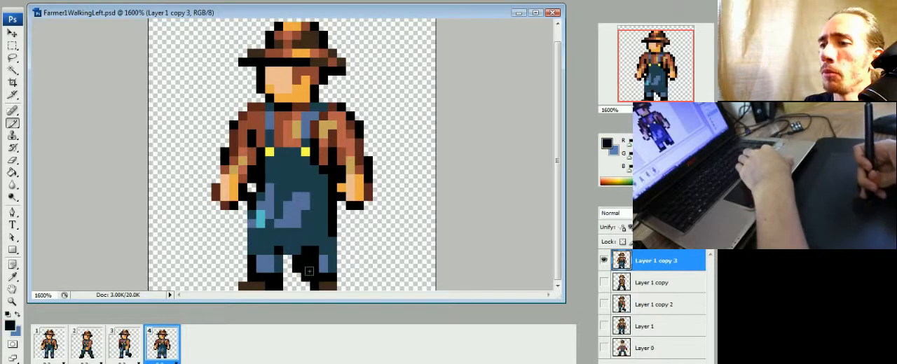
Step: Paint the raised foot dark brown in frame 4, erase the old straight lower leg, and compare the pose with frames 2 and 3
left_click_drag(308, 264, 311, 254)
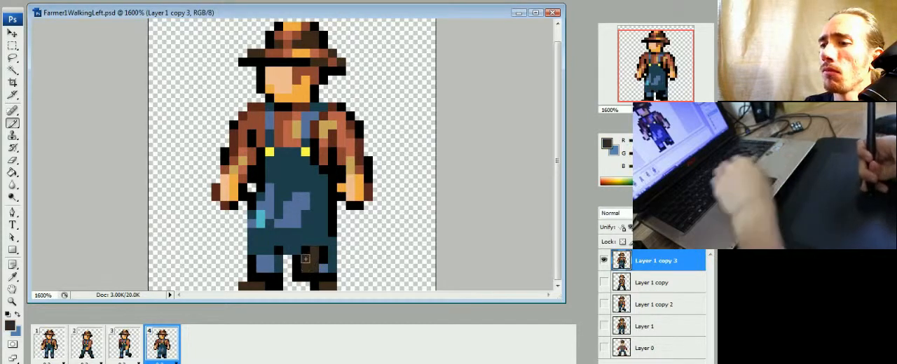
key("e")
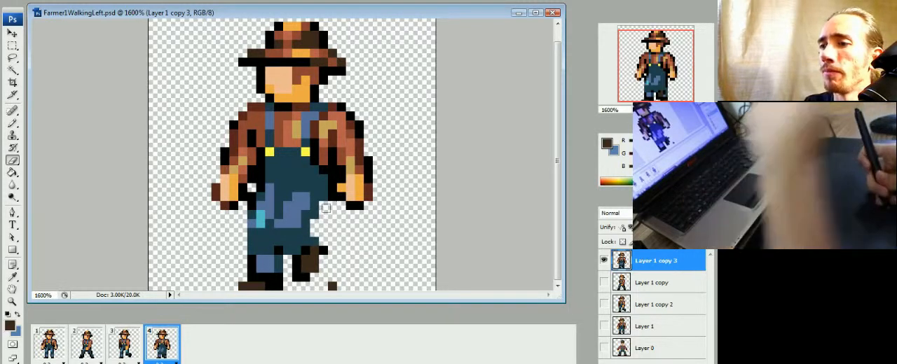
left_click(127, 345)
left_click(97, 346)
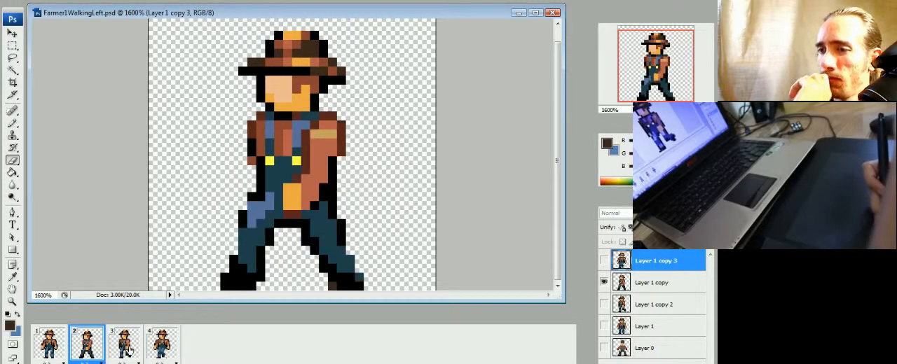
left_click(129, 348)
left_click(168, 351)
left_click(128, 348)
left_click(93, 347)
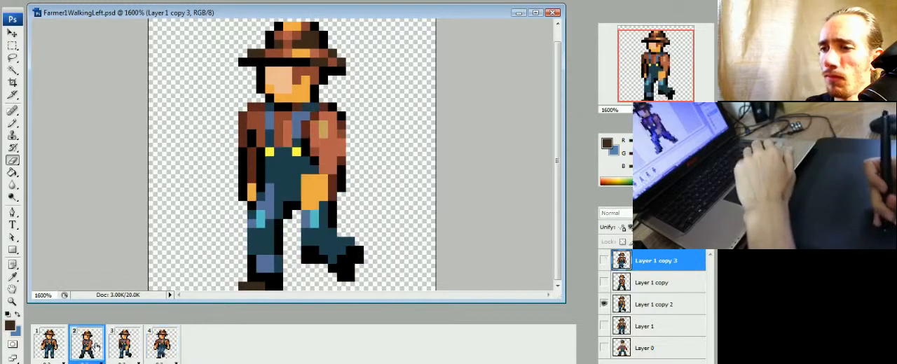
left_click(127, 345)
left_click(165, 344)
Step: Select the standing leg and foot in frame 4 and shift them two pixels right under the body
key("m")
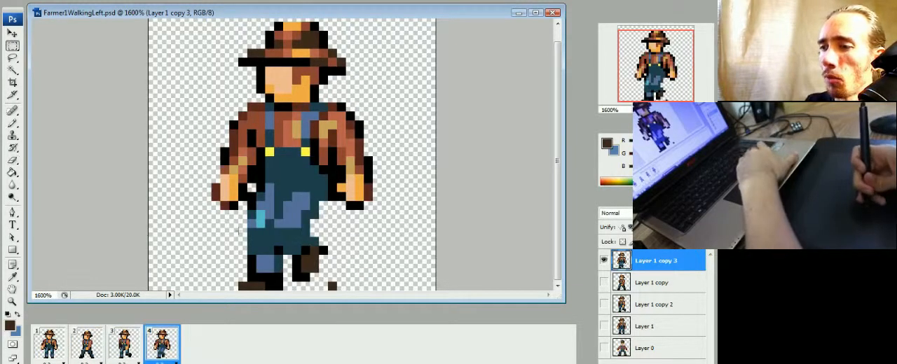
left_click_drag(283, 246, 229, 295)
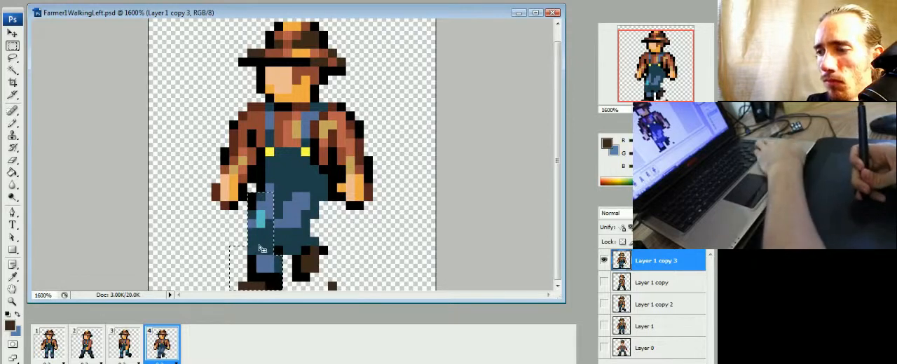
left_click_drag(248, 193, 271, 246)
key("ctrl+Right")
key("ctrl+Right")
scroll(267, 247, "down", 1)
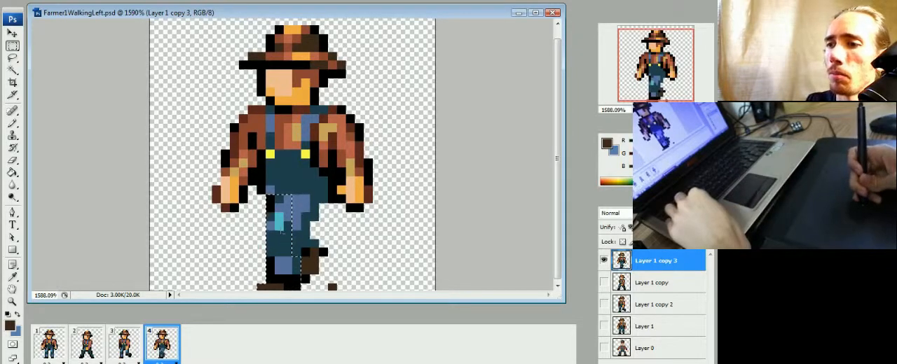
Step: Cover the standing leg's knee patch and cuff with dark teal, add black pixels separating the legs, and check against frames 2 and 3
left_click_drag(280, 235, 295, 173, "alt")
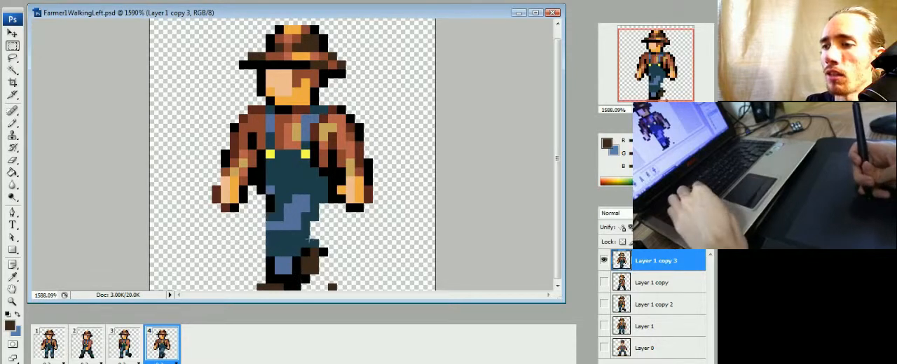
key("ctrl+d")
key("b")
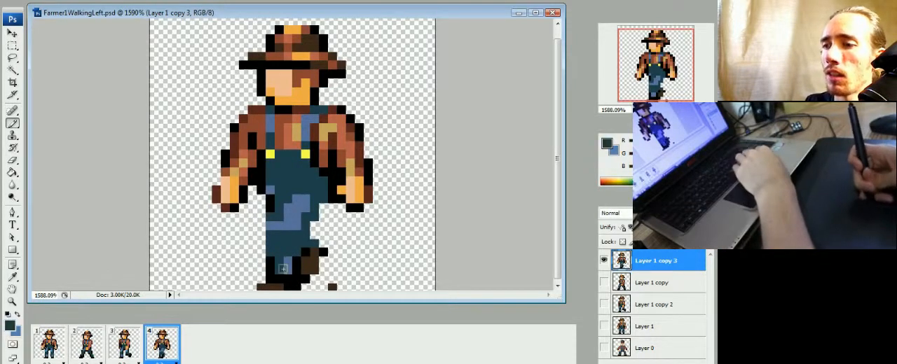
left_click(298, 263, "alt")
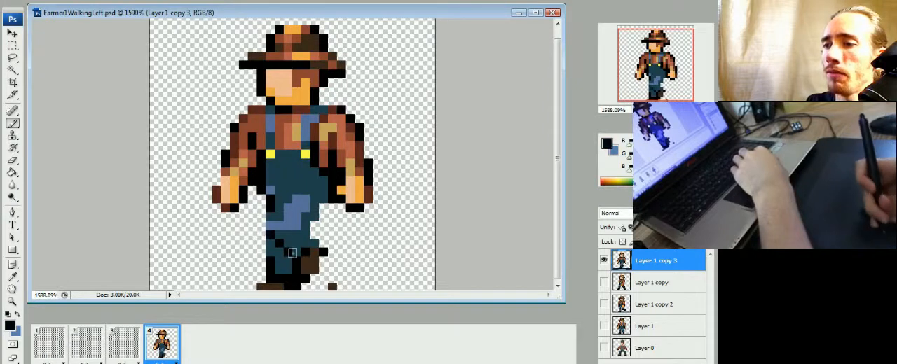
left_click(123, 343)
left_click(87, 344)
left_click(162, 343)
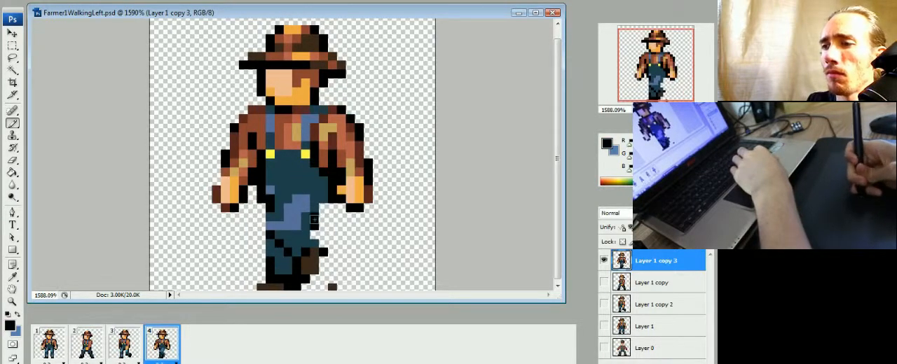
Step: Outline the back edge of the bent rear leg in black in frame 4
left_click(314, 235)
left_click(323, 244)
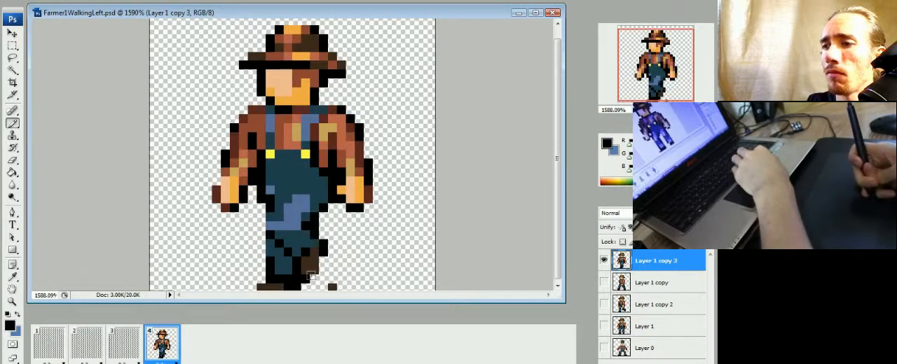
key("space")
key("space")
Step: Examine the walking motion by switching repeatedly between frames 2, 3 and 4
left_click(121, 352)
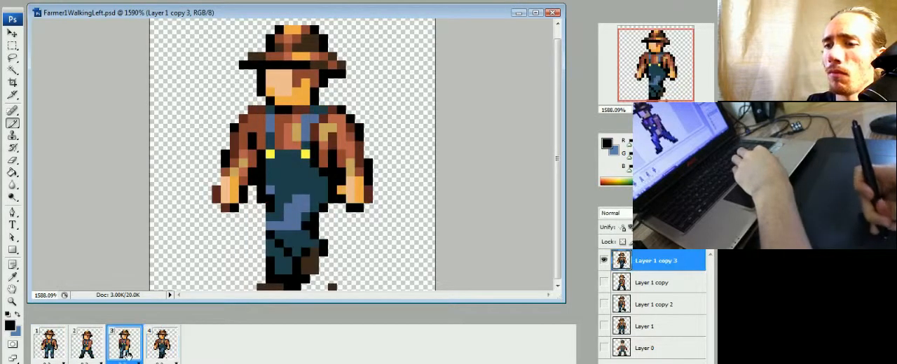
left_click(97, 352)
left_click(132, 352)
left_click(151, 352)
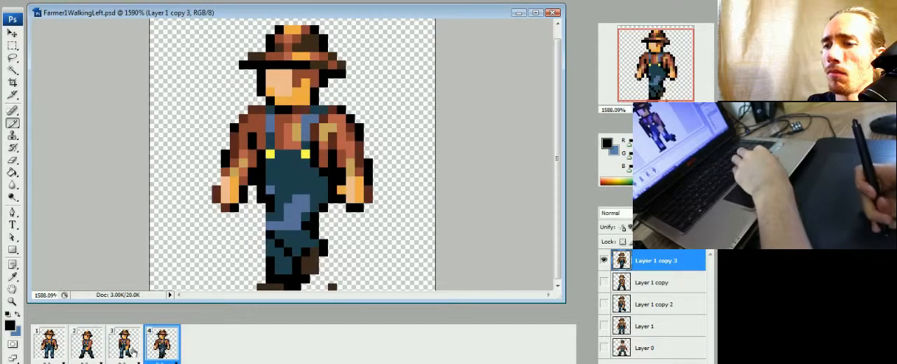
left_click(132, 353)
left_click(91, 346)
left_click(125, 347)
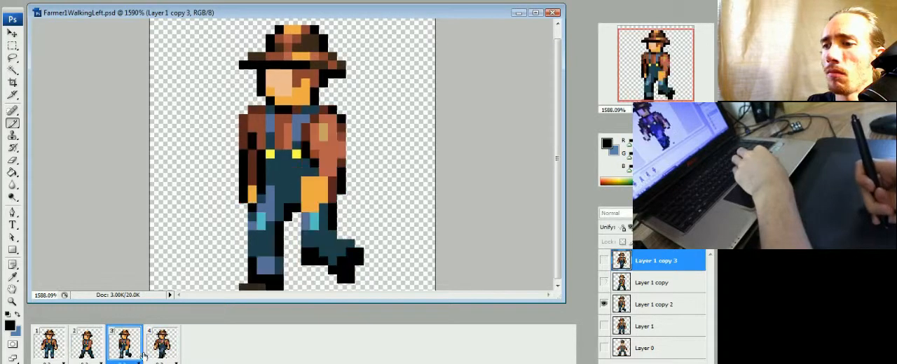
left_click(159, 343)
left_click(127, 350)
left_click(161, 346)
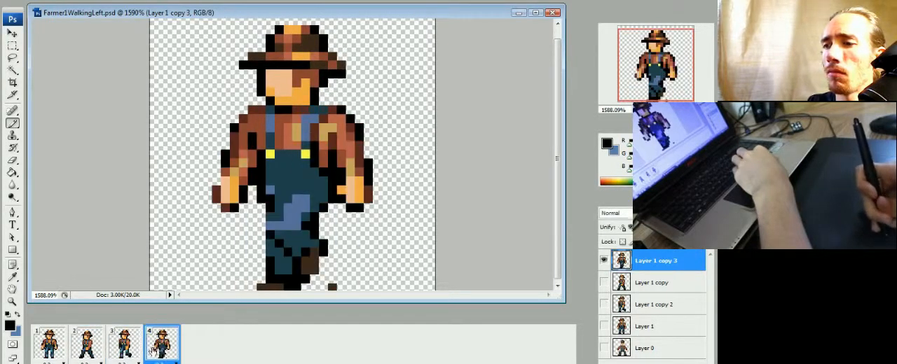
left_click(126, 352)
left_click(97, 353)
left_click(125, 353)
left_click(146, 352)
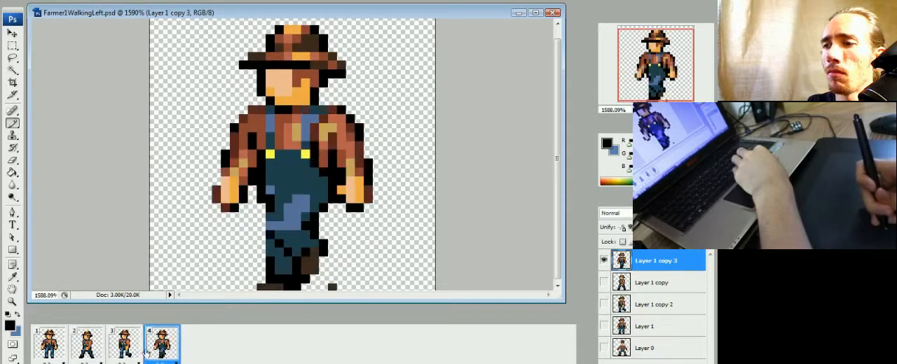
left_click(128, 353)
left_click(104, 352)
left_click(127, 352)
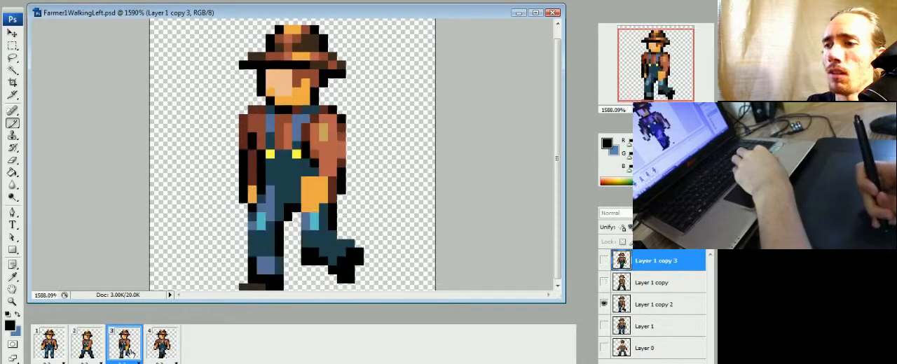
left_click(145, 352)
left_click(127, 352)
left_click(104, 352)
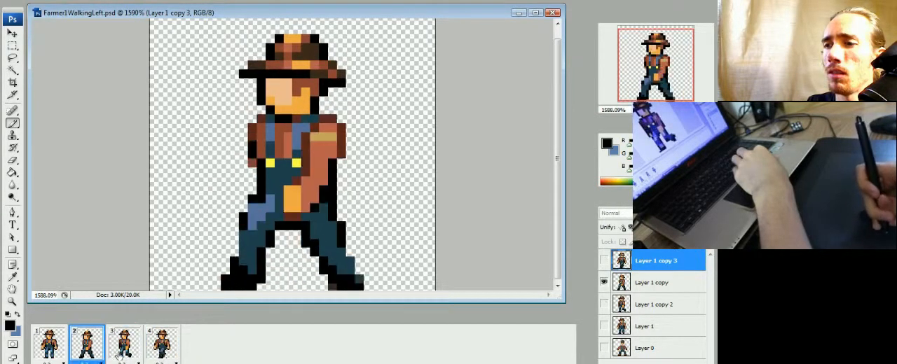
left_click(127, 353)
Step: Move the trailing forearm and hand in frame 4 one pixel toward the body, and compare the frames
left_click(146, 352)
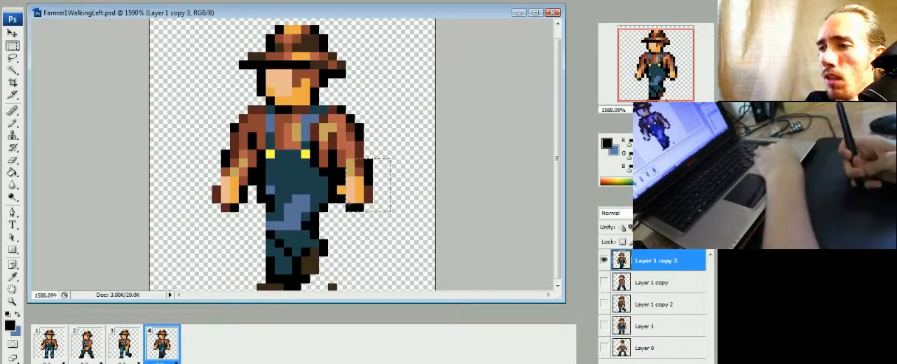
left_click_drag(327, 158, 361, 208)
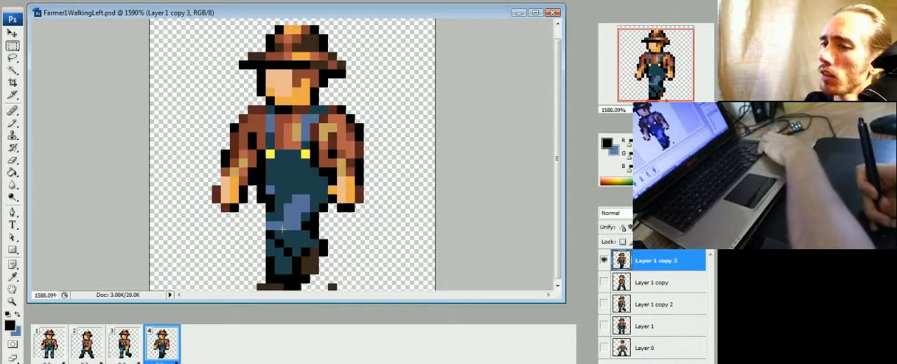
left_click(126, 345)
left_click(87, 345)
left_click(133, 346)
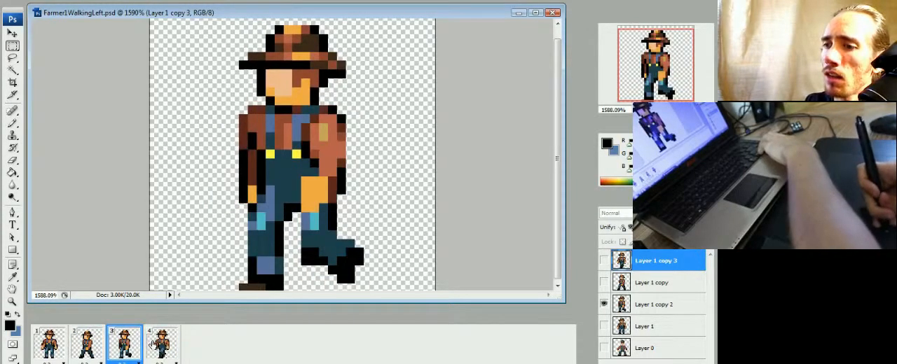
left_click(151, 347)
left_click(114, 356)
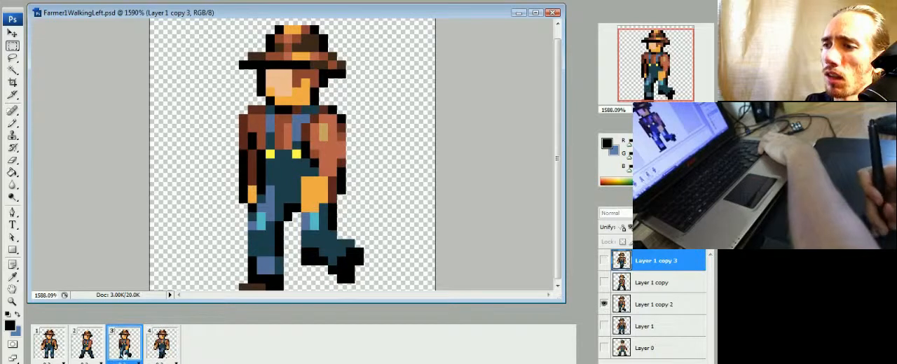
left_click(149, 351)
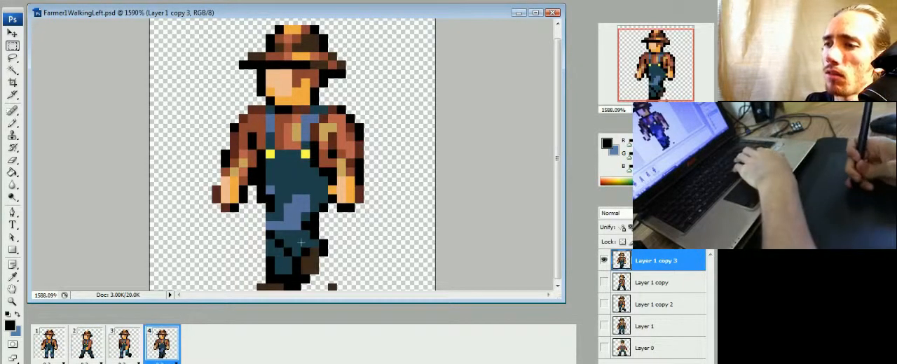
Step: Shift the trailing forearm and hand in frame 4 down one pixel, and repaint the sleeve in reddish brown with a black outline
left_click_drag(371, 159, 328, 221)
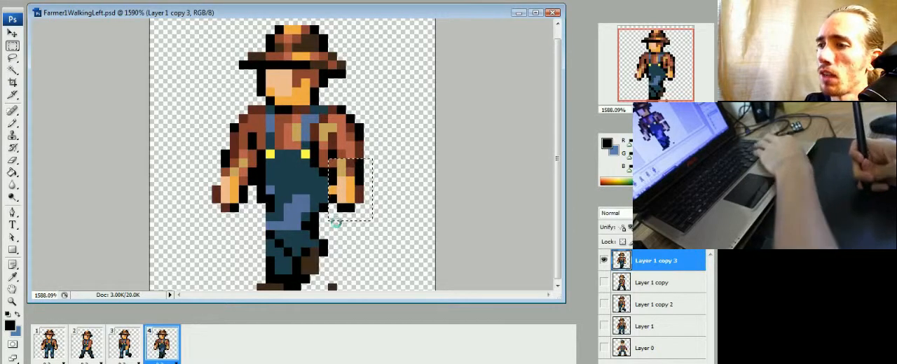
key("ctrl+Down")
key("ctrl+d")
key("b")
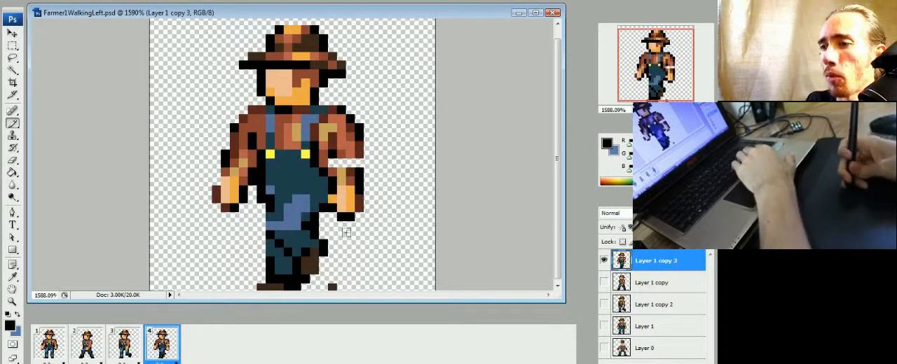
left_click(361, 156, "alt")
left_click(360, 148, "alt")
left_click(358, 172)
left_click(335, 154, "alt")
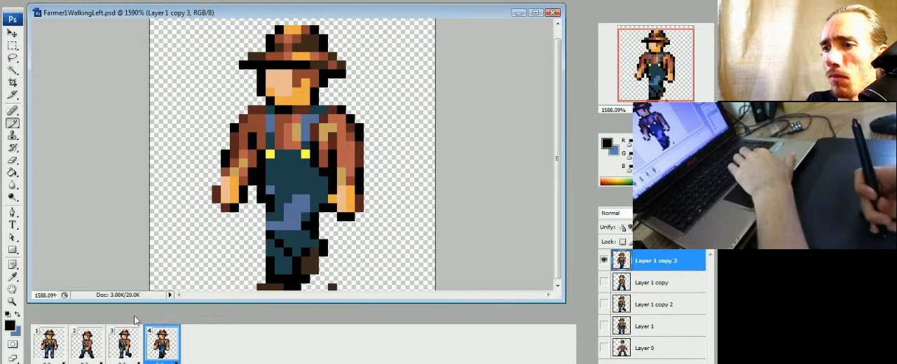
Step: Examine the trailing arm's motion by switching repeatedly between frames 2, 3 and 4
left_click(126, 344)
left_click(88, 344)
left_click(120, 343)
left_click(171, 340)
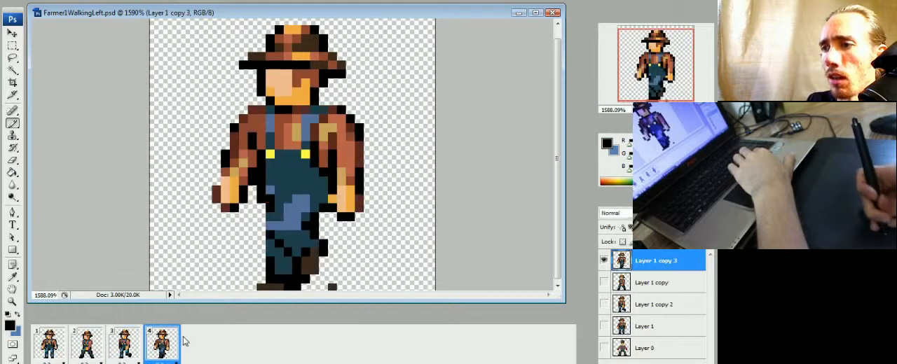
left_click(128, 347)
left_click(90, 348)
left_click(122, 349)
left_click(158, 356)
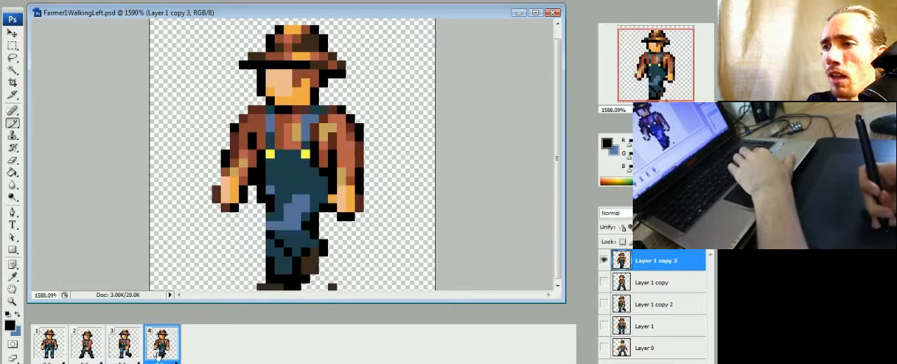
left_click(125, 346)
left_click(89, 346)
left_click(147, 352)
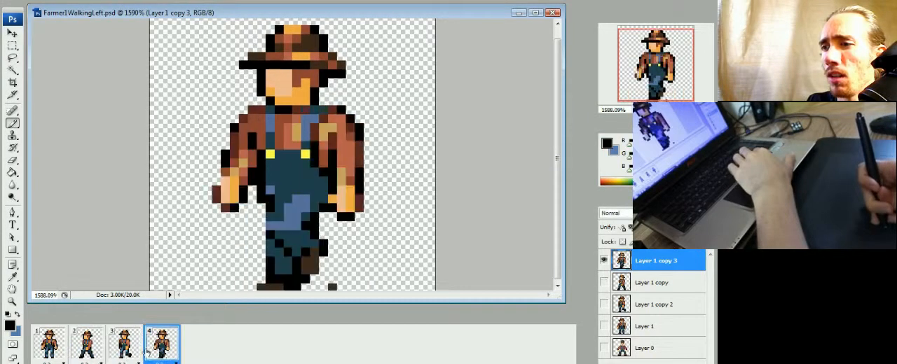
left_click(123, 345)
left_click(153, 351)
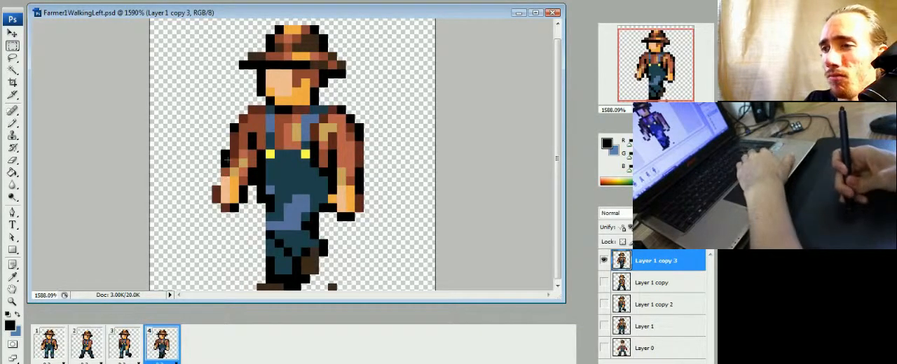
Step: Move the leading forearm and hand in frame 4 one pixel toward the body
left_click_drag(213, 222, 248, 168)
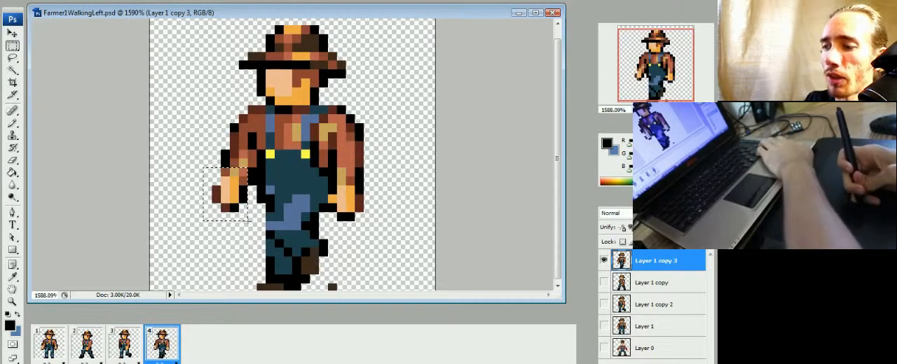
key("ctrl+Right")
key("ctrl+d")
key("b")
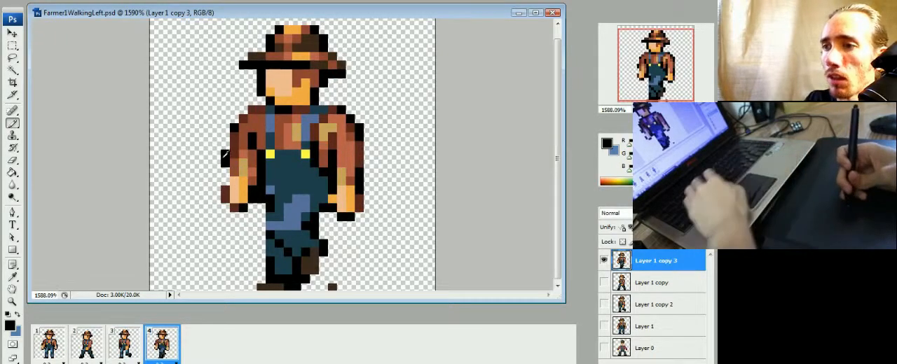
Step: Check the adjusted leading arm by cycling repeatedly through frames 2, 3 and 4
left_click(116, 353)
left_click(98, 351)
left_click(130, 351)
left_click(172, 350)
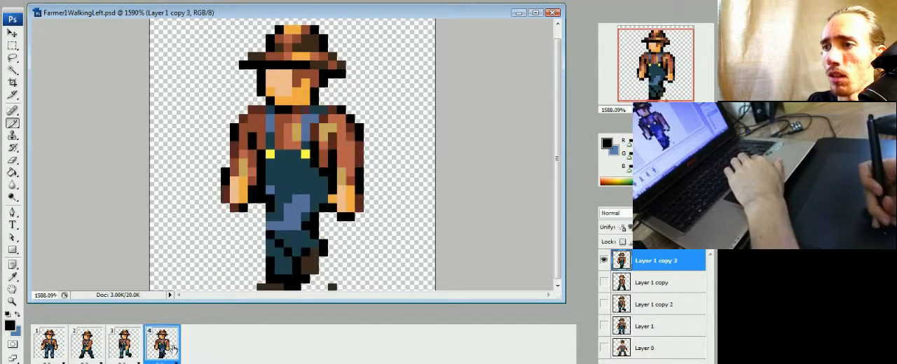
left_click(135, 351)
left_click(103, 349)
left_click(130, 353)
left_click(168, 349)
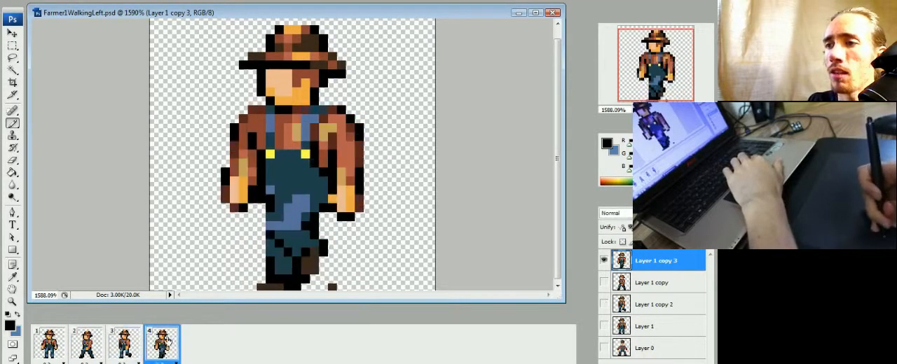
left_click(129, 348)
left_click(102, 351)
left_click(133, 350)
left_click(165, 350)
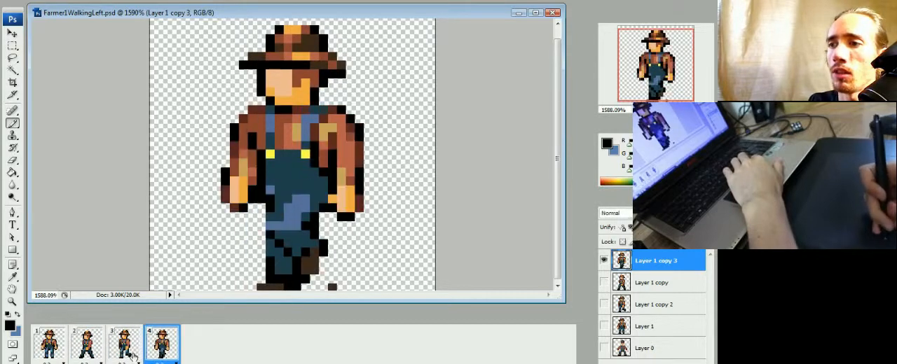
left_click(129, 350)
left_click(98, 351)
left_click(133, 351)
left_click(166, 349)
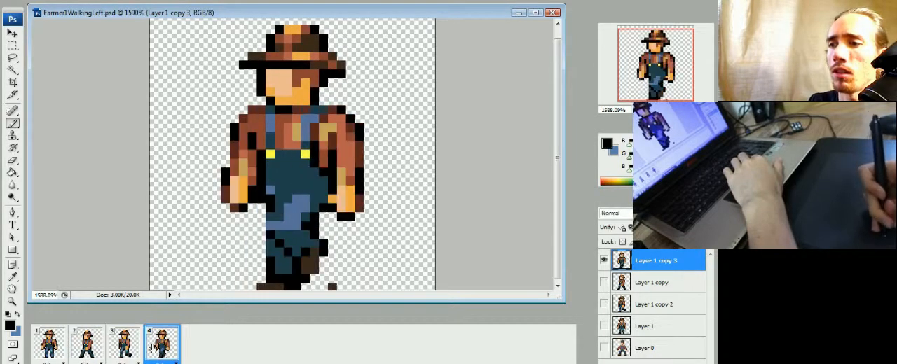
left_click(129, 351)
left_click(98, 350)
left_click(135, 350)
left_click(165, 350)
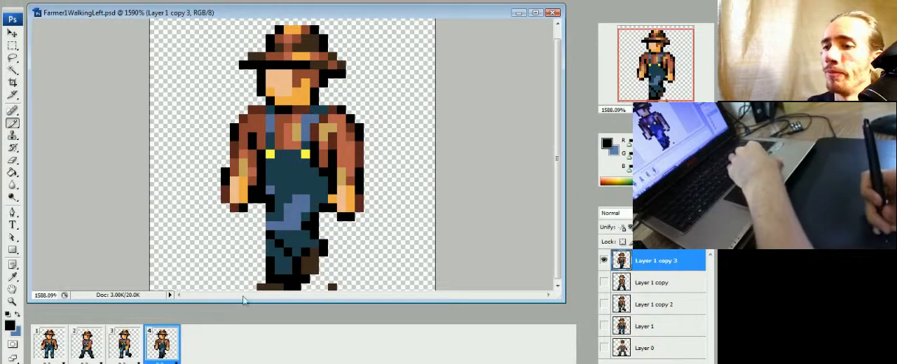
Step: Review the walk by stepping back and forth between frames 2 and 3, through to frame 4, and directly between frames 4 and 2
left_click(94, 353)
left_click(127, 352)
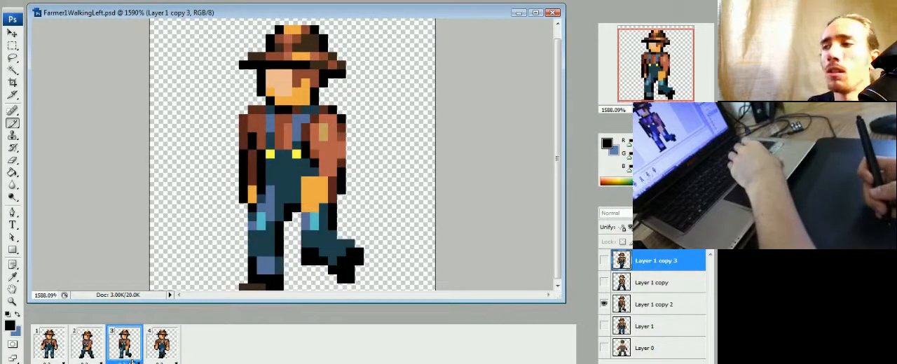
left_click(89, 354)
left_click(120, 352)
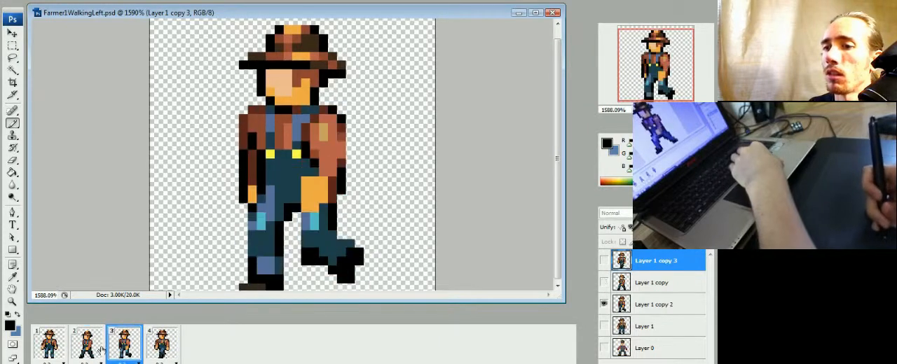
left_click(88, 353)
left_click(121, 350)
left_click(154, 352)
left_click(127, 351)
left_click(94, 352)
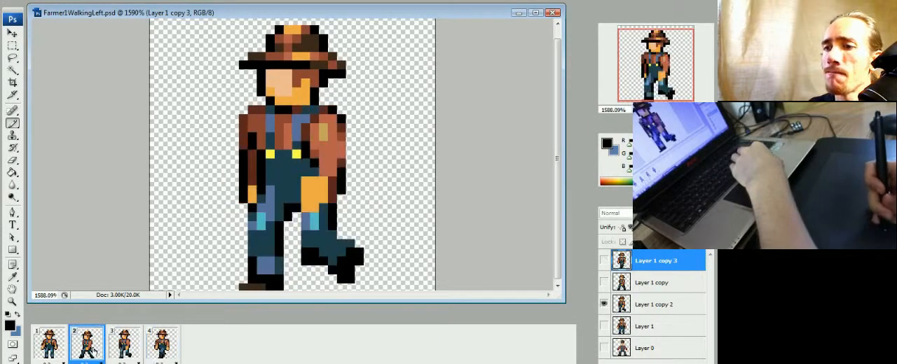
left_click(124, 350)
left_click(160, 348)
left_click(124, 354)
left_click(93, 353)
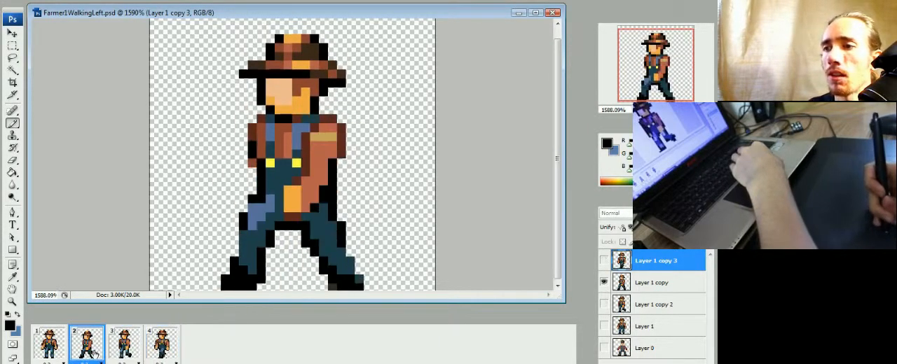
left_click(123, 354)
left_click(160, 350)
left_click(124, 350)
left_click(88, 350)
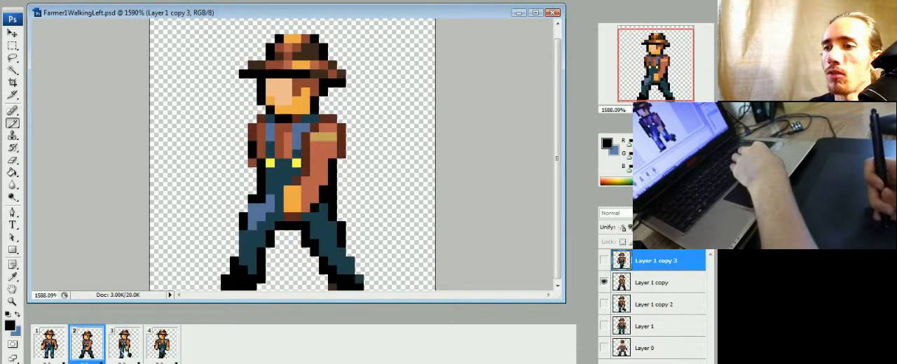
left_click(161, 350)
left_click(98, 353)
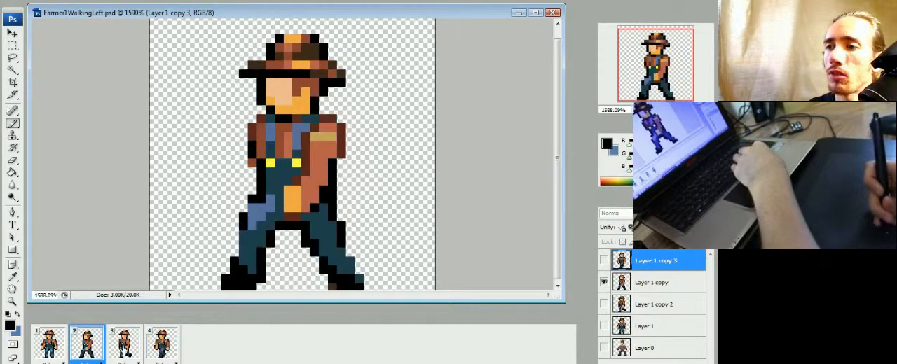
Step: Duplicate frame 4 as a fifth frame and show Layer 1 in it instead of Layer 1 copy 3
left_click(156, 352)
left_click(174, 363)
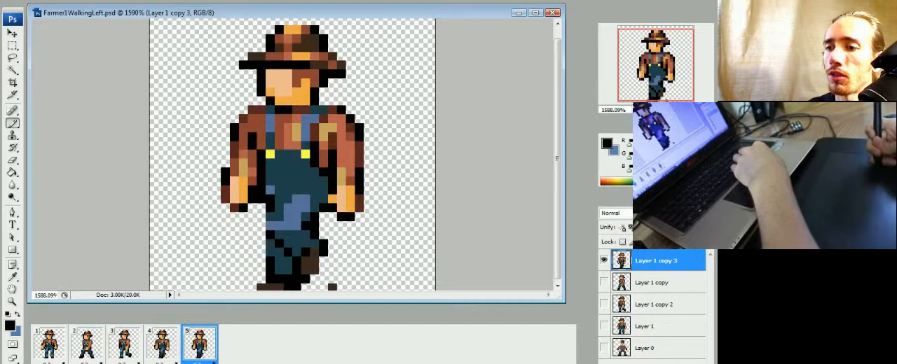
left_click(603, 260)
left_click(603, 326)
Step: Duplicate Layer 1 for frame 5 and move the copy to the top of the layer stack
right_click(643, 324)
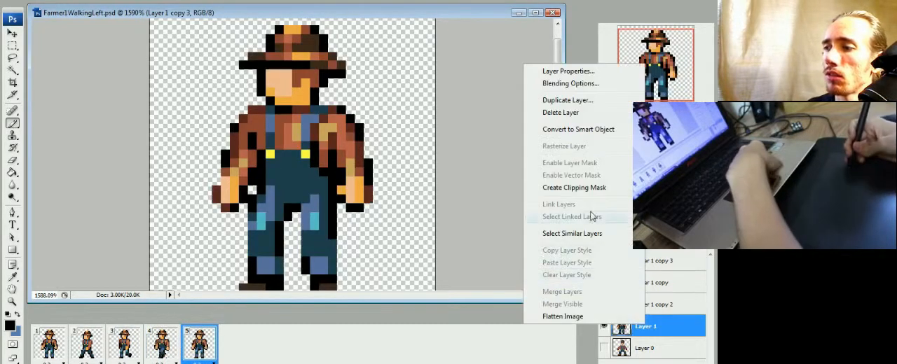
left_click(566, 100)
key("Return")
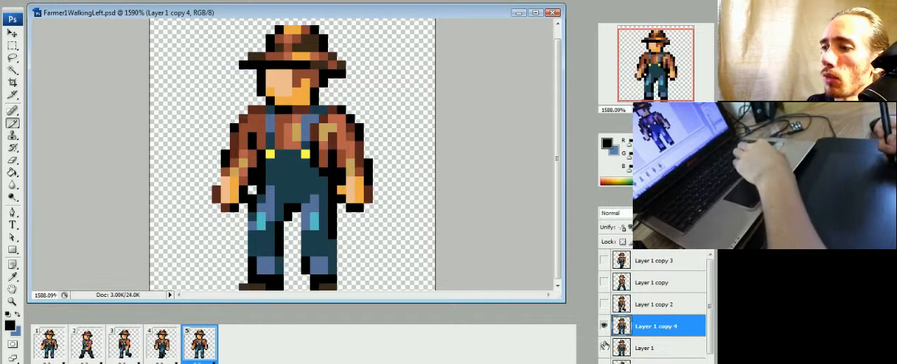
left_click_drag(646, 331, 644, 259)
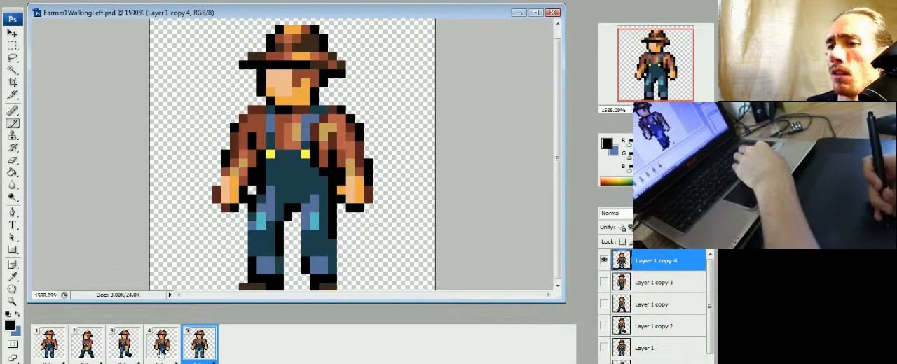
Step: Compare the standing pose in frame 5 with frames 4 and 2, and return to frame 5
left_click(161, 350)
left_click(190, 351)
left_click(175, 350)
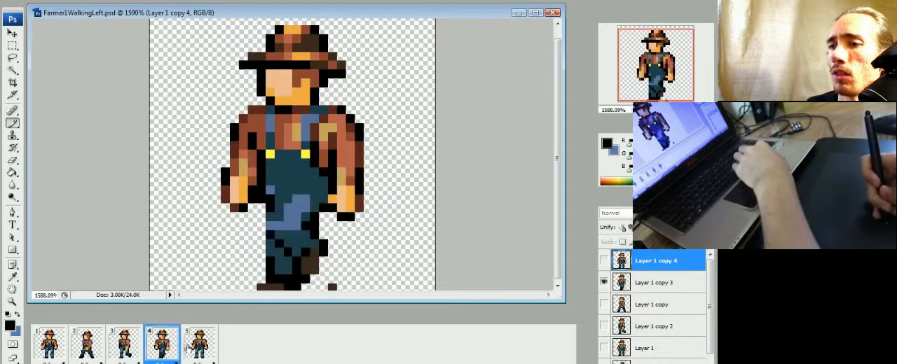
left_click(191, 349)
left_click(90, 345)
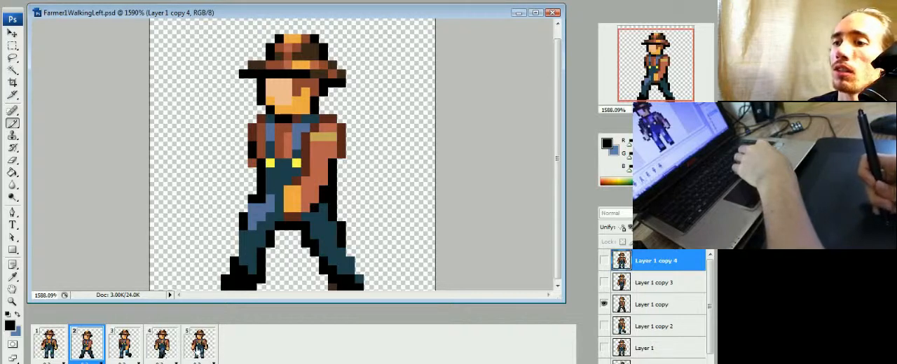
left_click(199, 346)
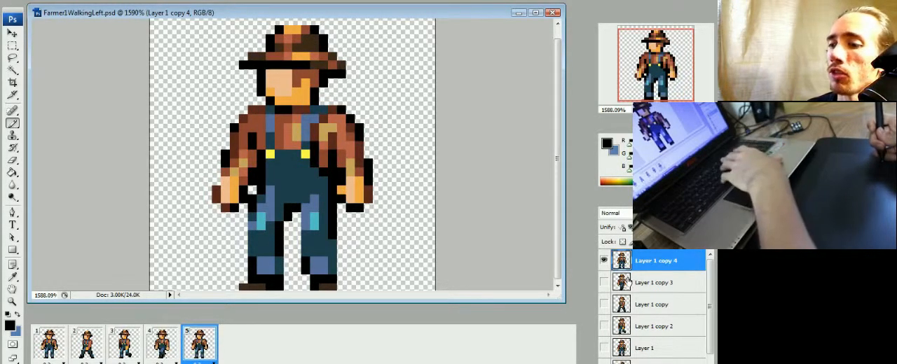
Step: Fill the gap between the legs in frame 5 with a blue thigh patch, a dark teal shin and a blue cuff
left_click(327, 241, "alt")
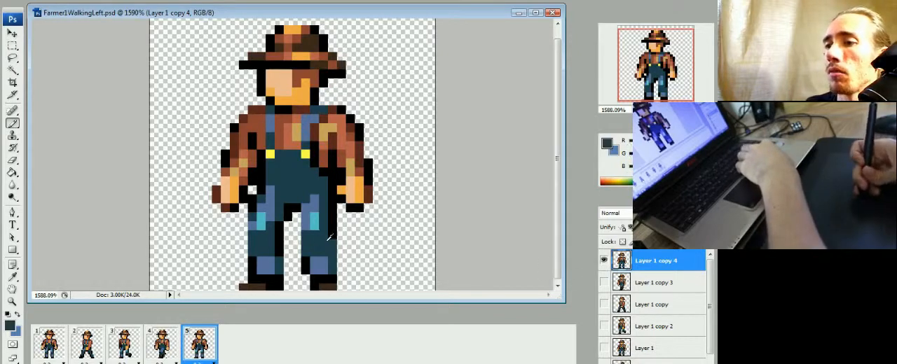
left_click(312, 203, "alt")
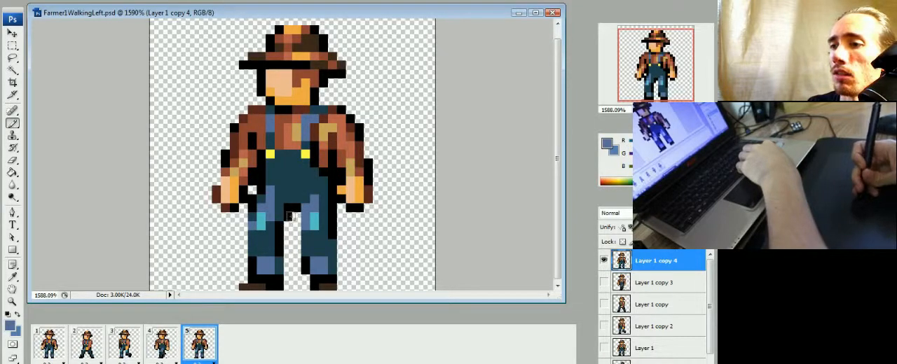
left_click(285, 234)
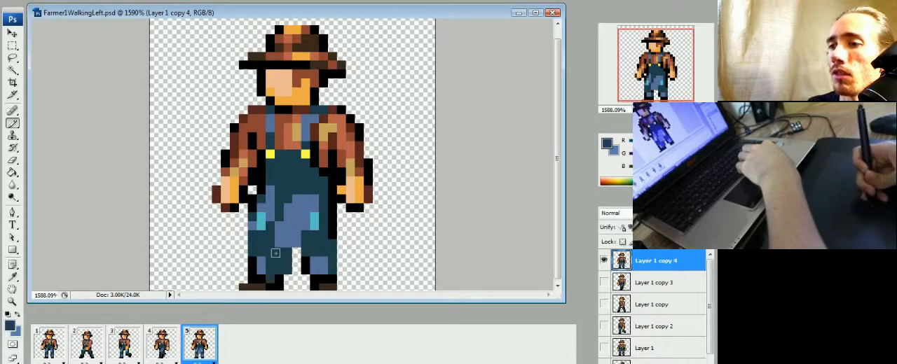
left_click_drag(293, 260, 288, 277)
left_click(308, 265, "alt")
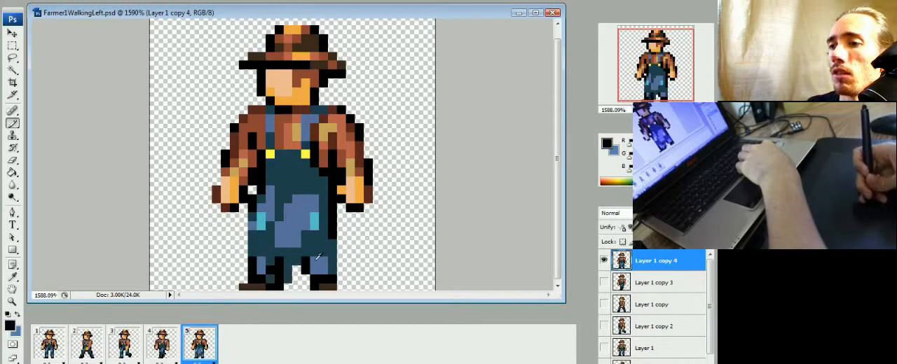
left_click(267, 272, "alt")
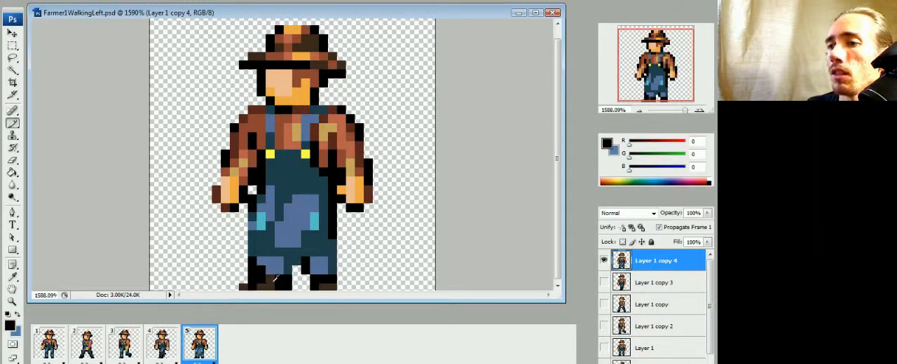
Step: Redraw the front boot in dark brown closer to the other foot and erase the outer pixels of the old front leg
left_click(271, 285, "alt")
mouse_move(253, 282)
left_mouse_down()
mouse_move(279, 281)
mouse_move(272, 258)
mouse_move(240, 286)
mouse_move(264, 247)
left_mouse_up()
key("e")
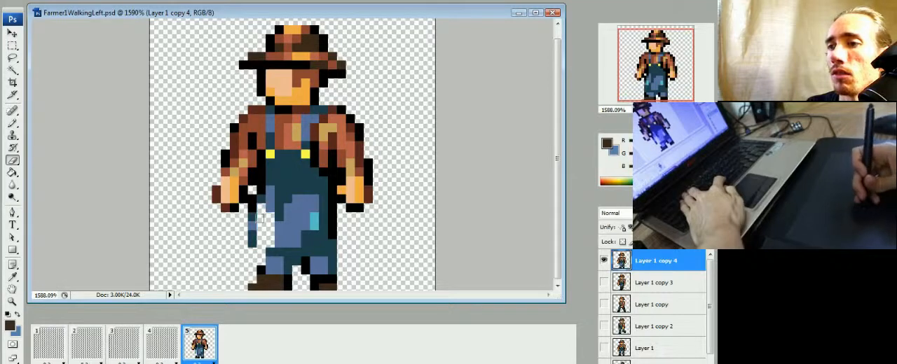
left_click_drag(260, 218, 251, 239)
Step: Outline the front of the hip and thigh in black and cover the old blue highlight beside it in frame 5
key("b")
left_click(262, 191, "alt")
mouse_move(262, 199)
left_mouse_down()
mouse_move(272, 220)
mouse_move(271, 189)
left_mouse_up()
left_click(279, 199, "alt")
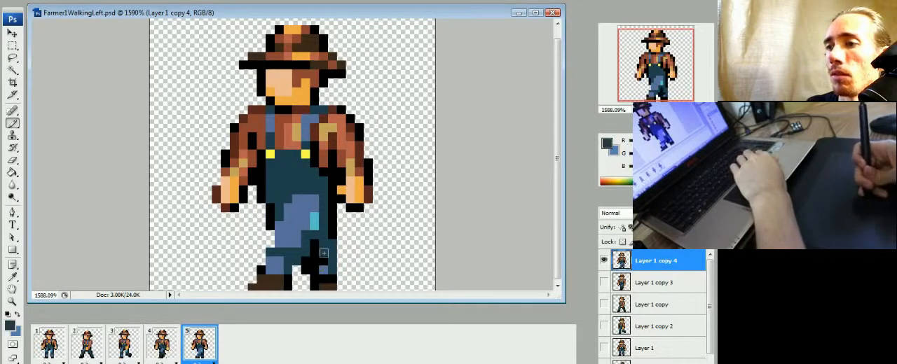
Step: Finish the rear boot in dark brown, shade the rear leg in black, and cover the light-blue thigh highlight in frame 5
left_click(328, 285, "alt")
left_click(315, 286)
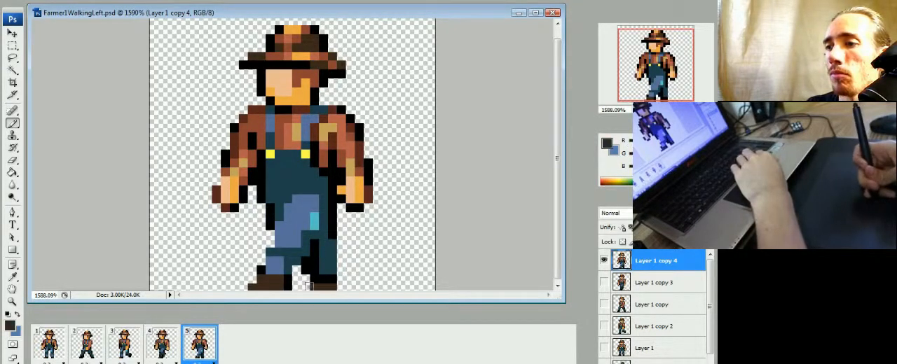
left_click(323, 249, "alt")
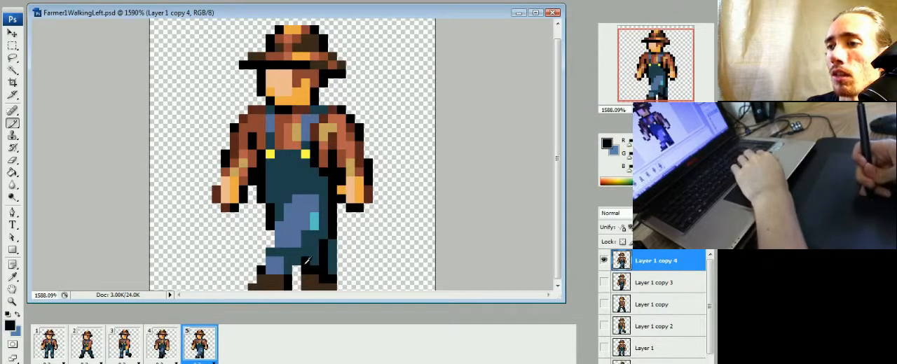
left_click(321, 205, "alt")
left_click(297, 218, "alt")
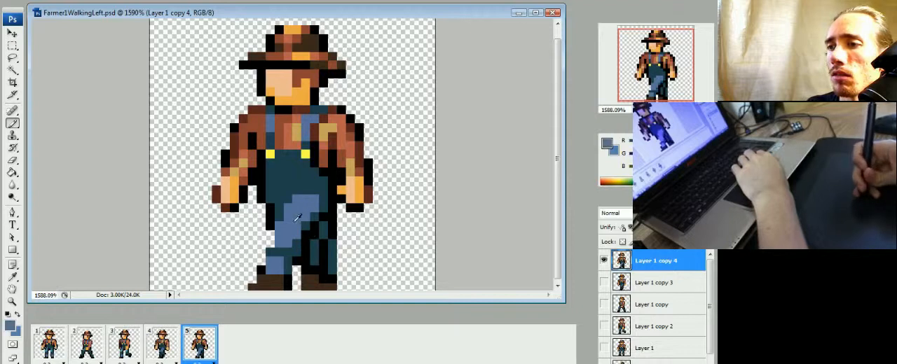
Step: Outline the back of the rear thigh in black and erase the outermost pixels along that leg
left_click(331, 225, "alt")
key("e")
left_click_drag(332, 243, 333, 275)
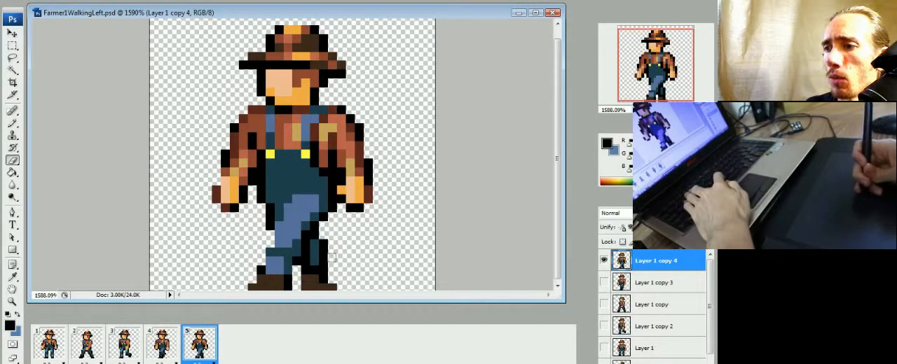
key("b")
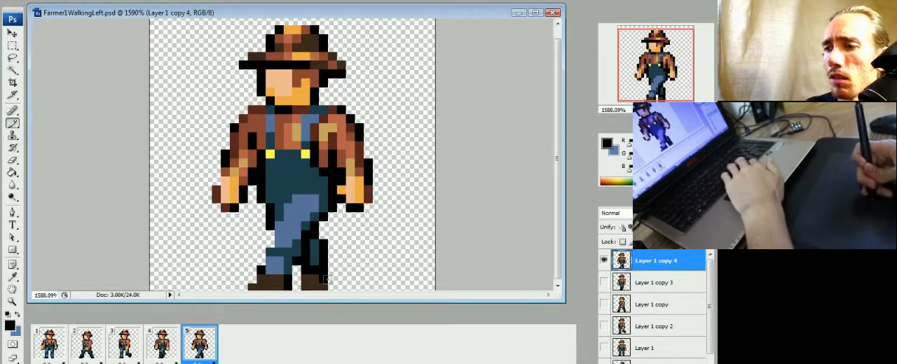
Step: Compare the leg positions in frame 5 with frames 4 and 3, and return to frame 5
left_click(168, 348)
left_click(190, 353)
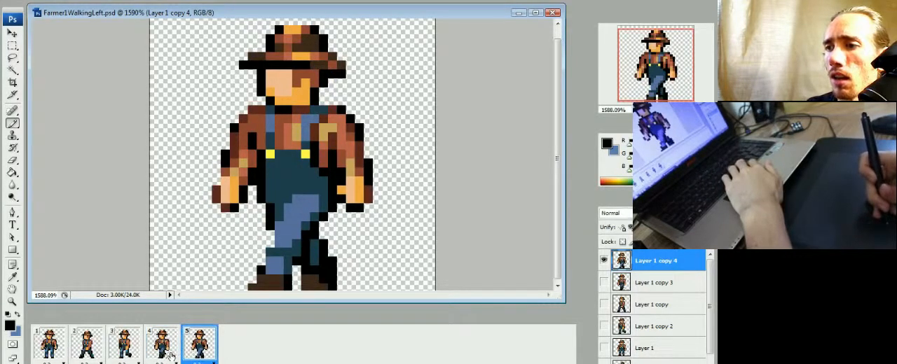
left_click(171, 356)
left_click(189, 354)
left_click(168, 358)
left_click(189, 355)
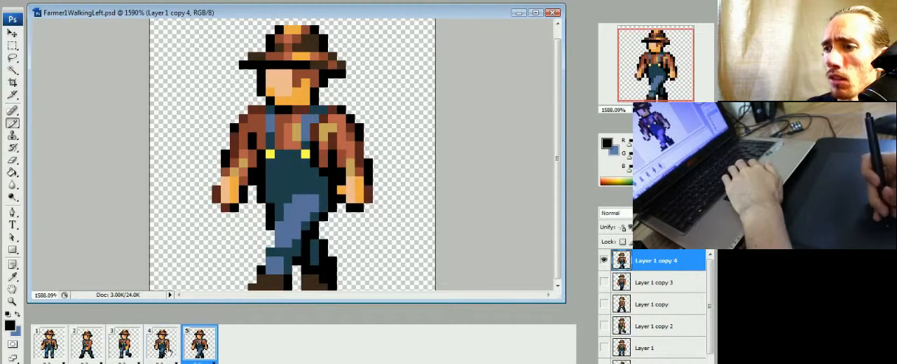
left_click(168, 355)
left_click(130, 356)
left_click(172, 354)
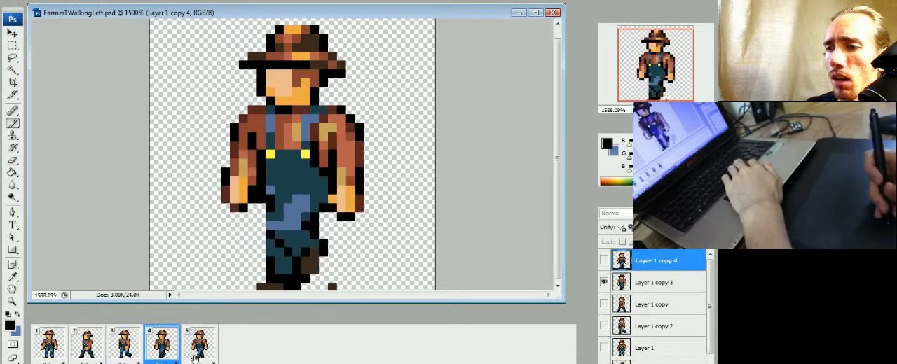
left_click(203, 355)
left_click(126, 354)
left_click(163, 354)
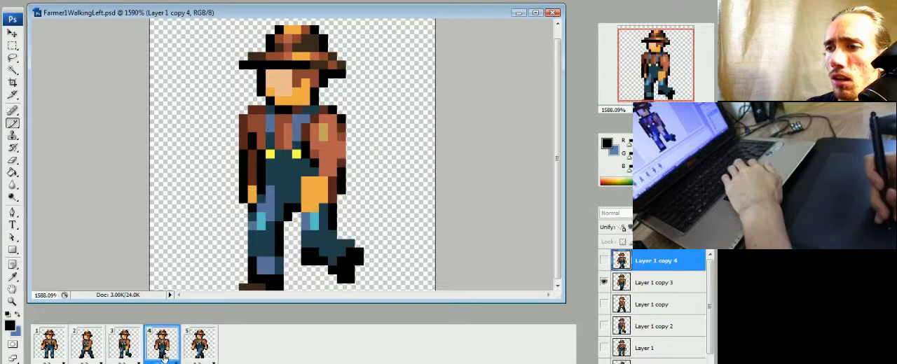
left_click(203, 351)
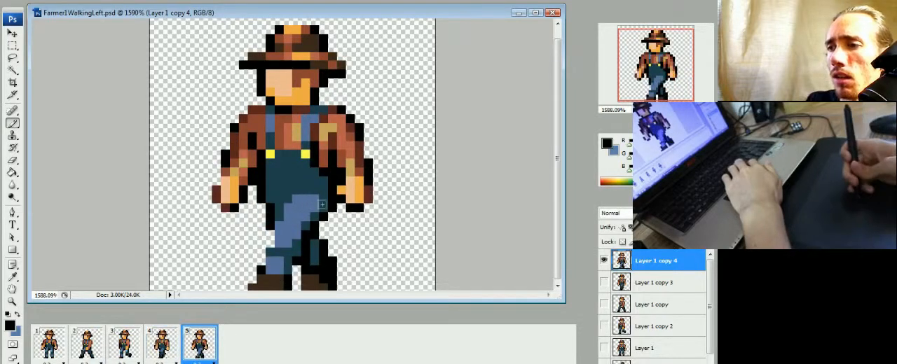
Step: Shift the rear hip and upper thigh block one pixel left in frame 5 and check it against frames 3 and 4
key("m")
mouse_move(337, 177)
left_mouse_down()
mouse_move(313, 216)
mouse_move(295, 218)
left_mouse_up()
key("ctrl+Left")
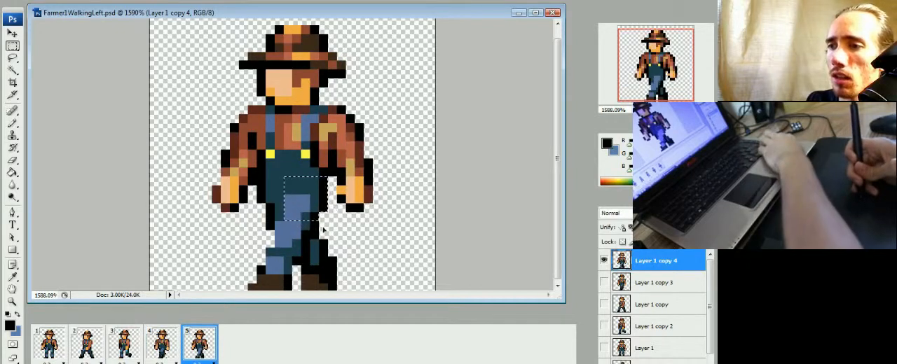
key("ctrl+d")
key("b")
left_click(150, 354)
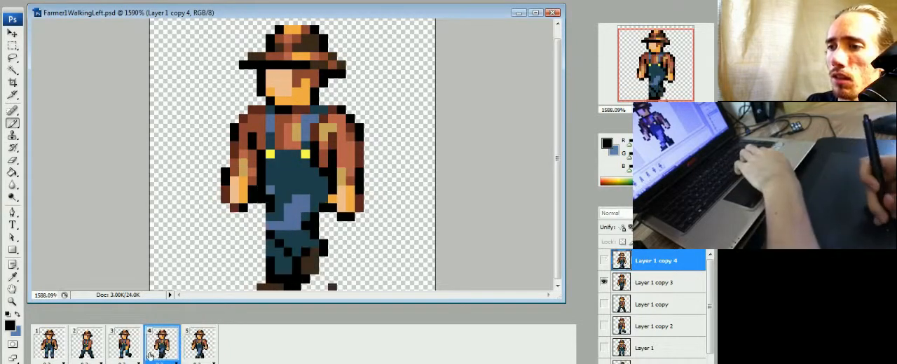
left_click(124, 343)
left_click(161, 343)
left_click(199, 343)
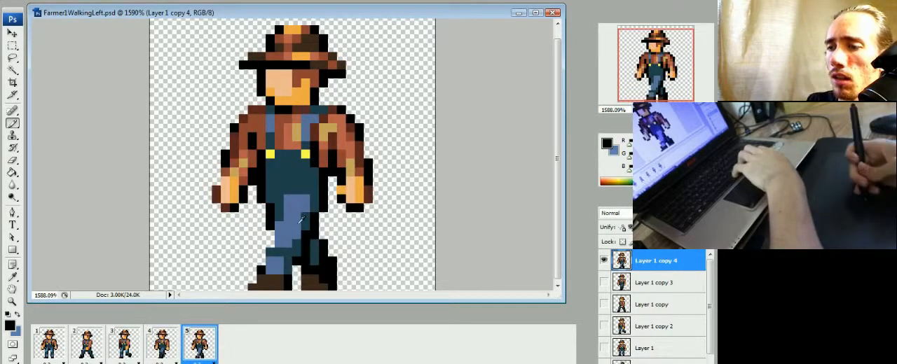
Step: Redraw the front leg further forward with a blue thigh, dark teal shin and dark brown boot, and trim its back edge
left_click(276, 220, "alt")
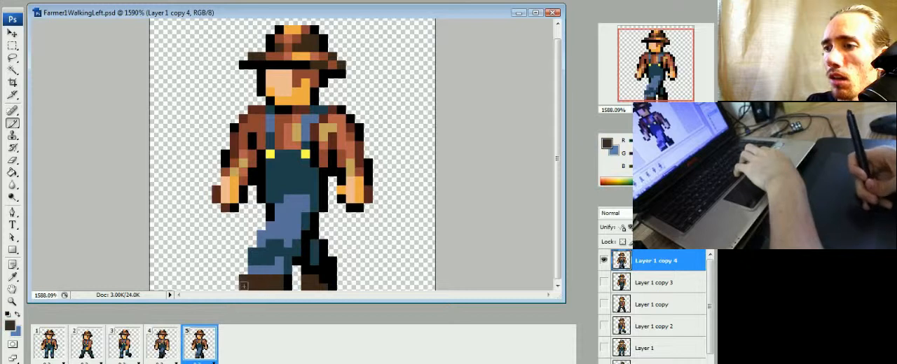
left_click(288, 277, "alt")
left_click_drag(279, 278, 279, 287)
key("e")
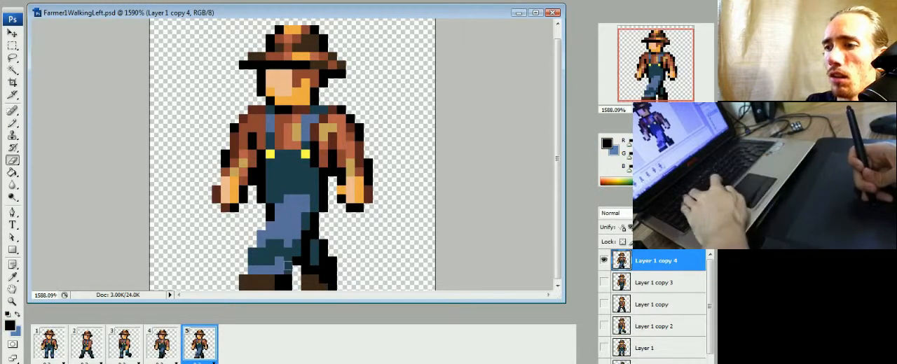
left_click_drag(287, 262, 288, 286)
key("b")
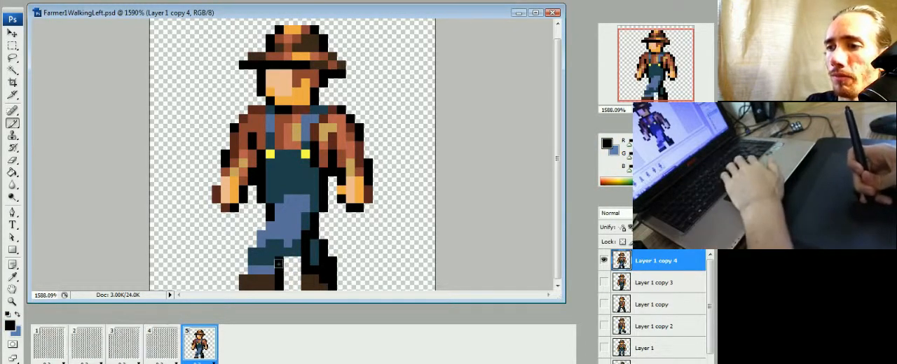
Step: Shade both sides of the front thigh in dark teal and fill the upper gap between the legs with black
left_click(306, 222, "alt")
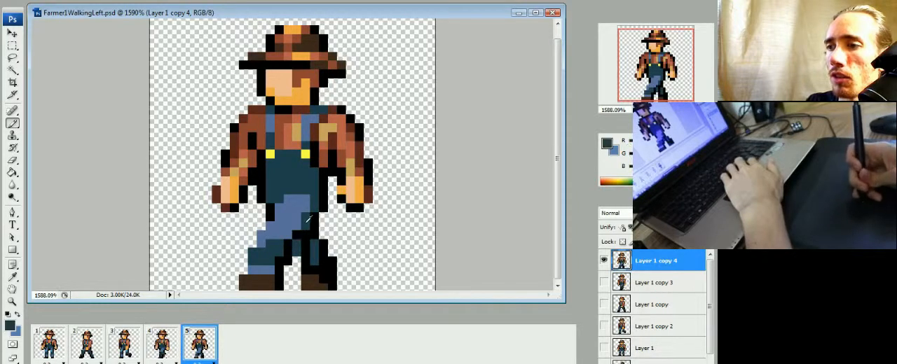
left_click_drag(297, 227, 288, 235)
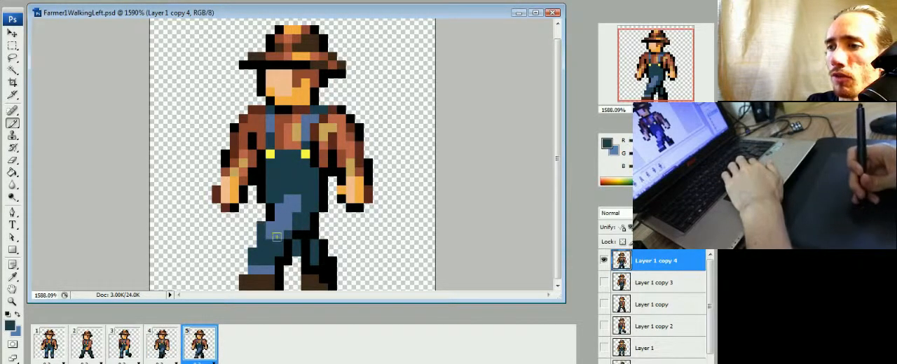
left_click(297, 254)
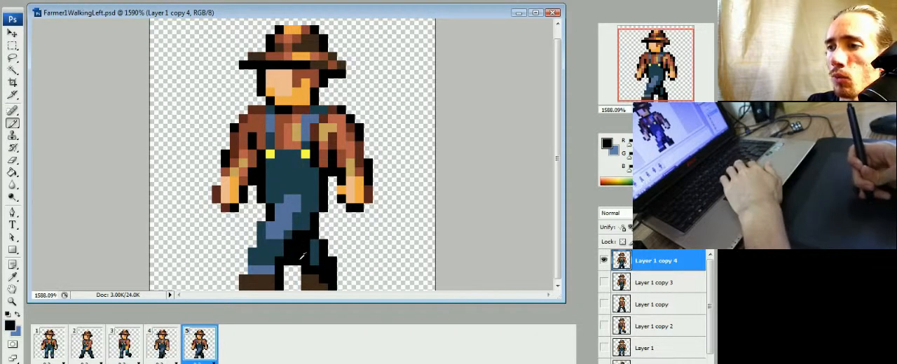
key("e")
key("b")
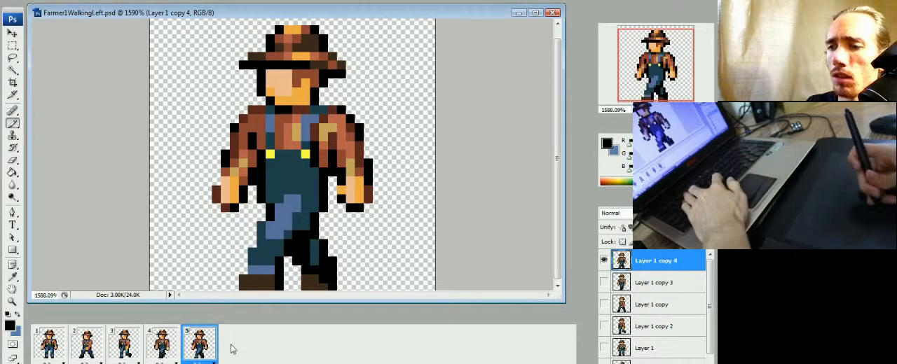
Step: Check frame 5 against frames 3 and 4, and move the farmer's whole upper body down one pixel in frame 5
left_click(175, 352)
left_click(194, 349)
left_click(175, 352)
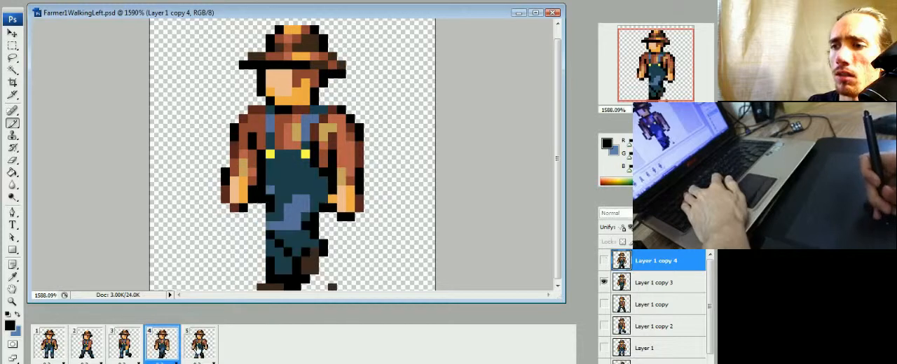
left_click(136, 347)
left_click(200, 343)
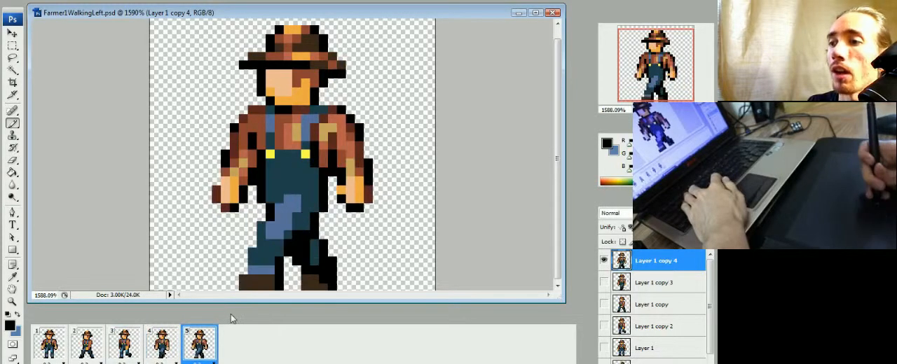
key("m")
left_click_drag(204, 220, 383, 17)
left_click_drag(358, 244, 379, 221)
key("ctrl+Down")
scroll(352, 173, "down", 2)
scroll(364, 196, "up", 2)
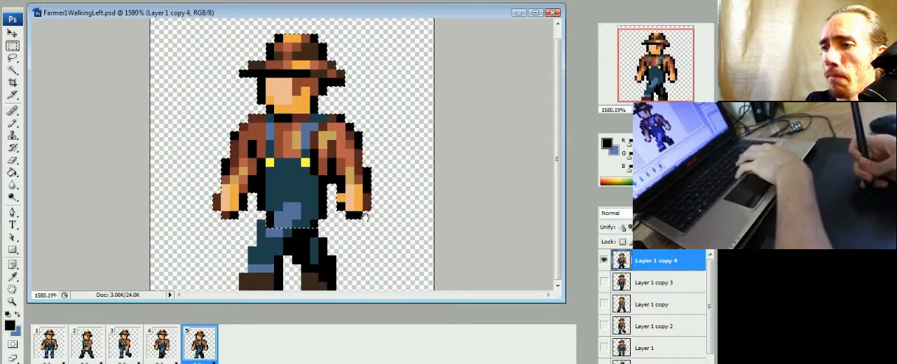
key("ctrl+d")
key("b")
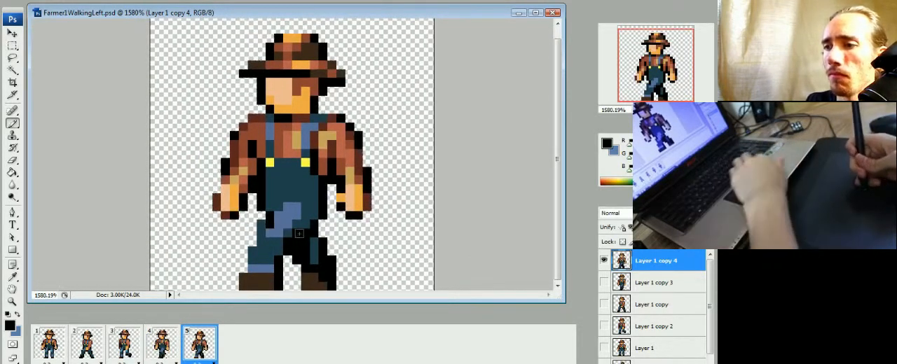
Step: Recolour the black pixels at the front of the hip in dark teal to join the waist and thigh
left_click(278, 194, "alt")
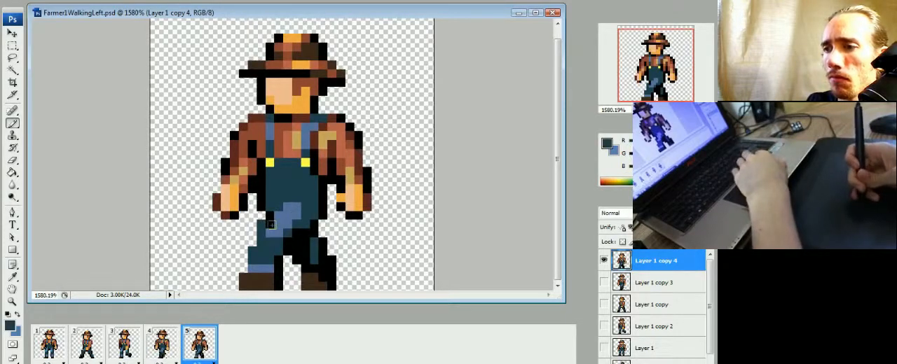
scroll(274, 224, "down", 1)
scroll(277, 226, "up", 1)
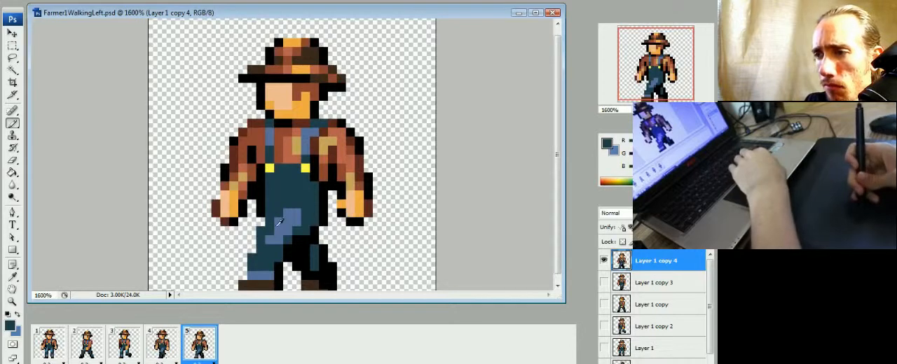
key("Up")
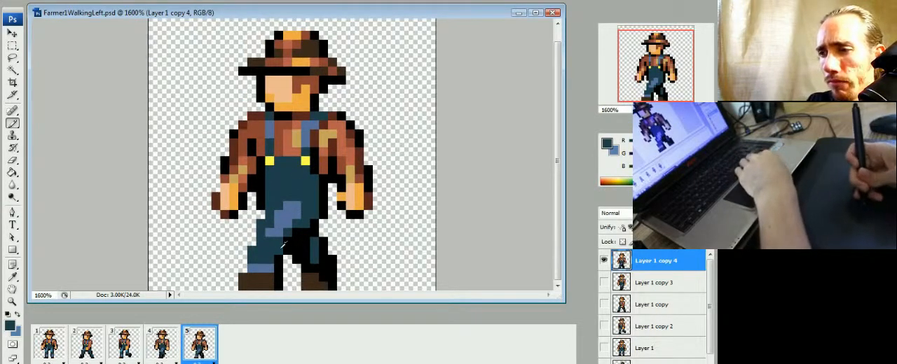
Step: Compare the body height and stride in frame 5 with frames 4, 3 and 2, and return to frame 5
left_click(173, 354)
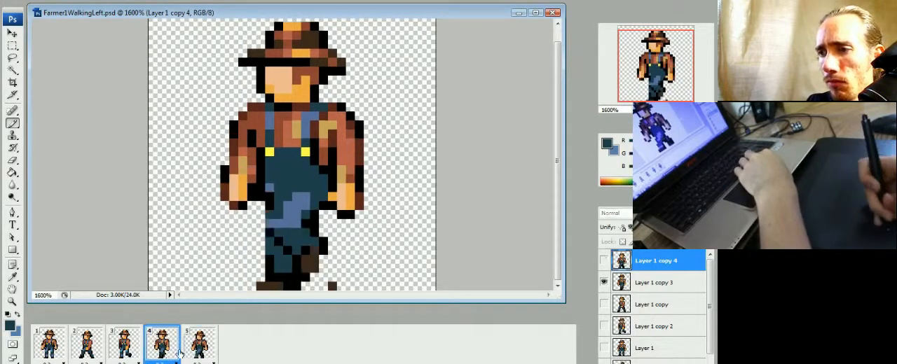
left_click(197, 353)
left_click(148, 356)
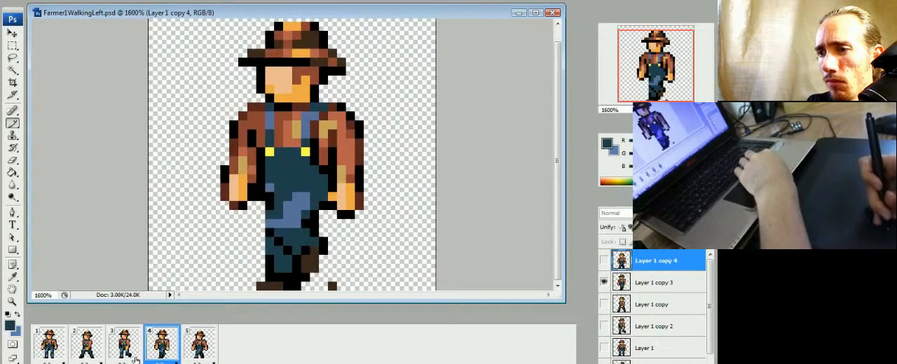
left_click(90, 352)
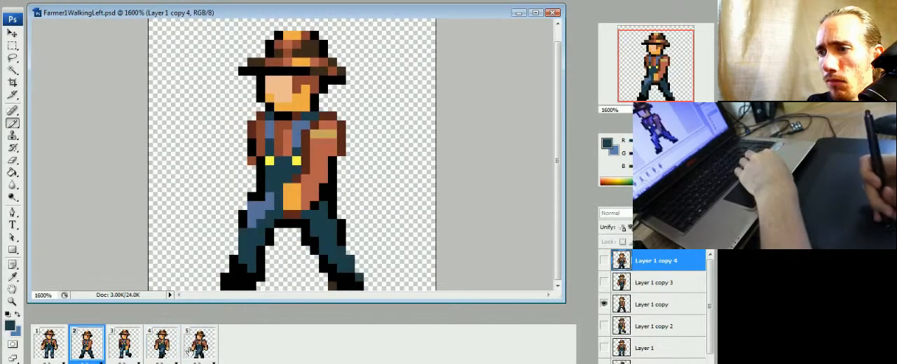
left_click(126, 353)
left_click(162, 351)
left_click(199, 351)
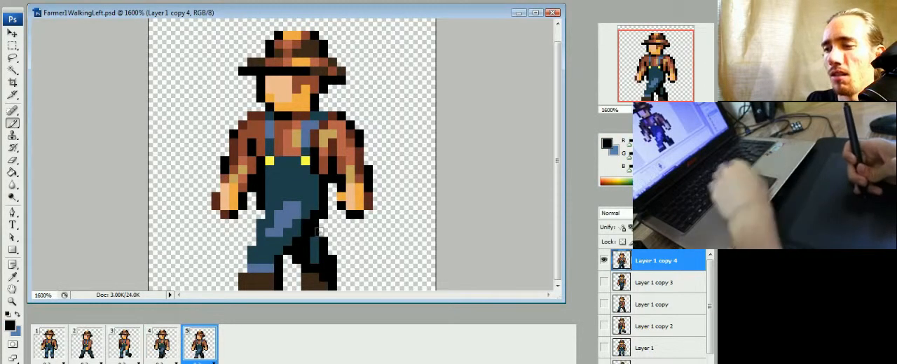
Step: Move the lower rear leg one pixel left in frame 5 and repaint its shin in dark teal with black shading
key("e")
left_click_drag(315, 226, 304, 300)
key("m")
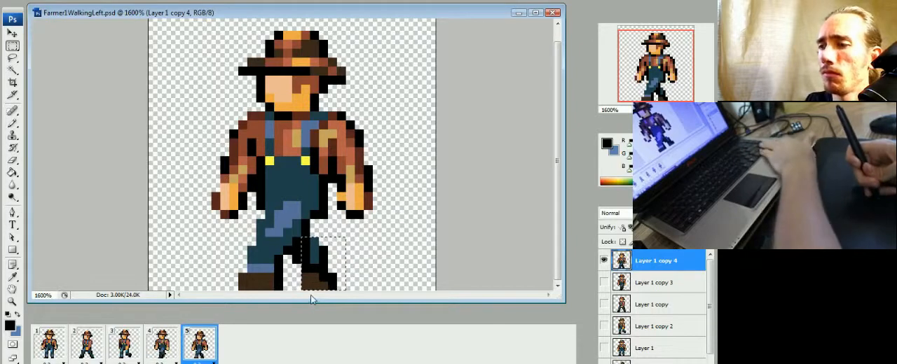
key("ctrl+Left")
key("ctrl+d")
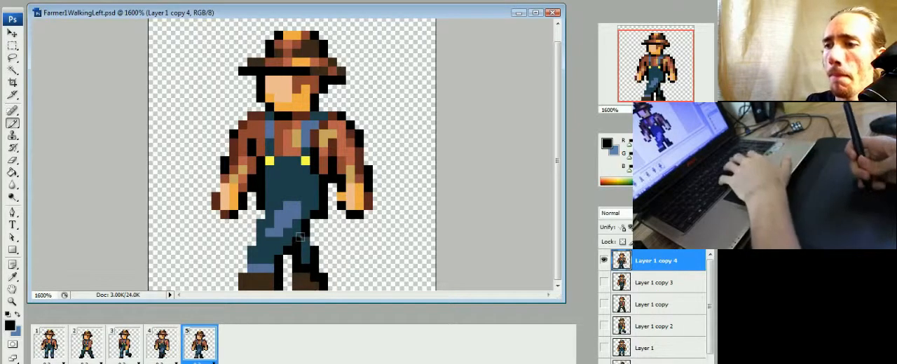
key("b")
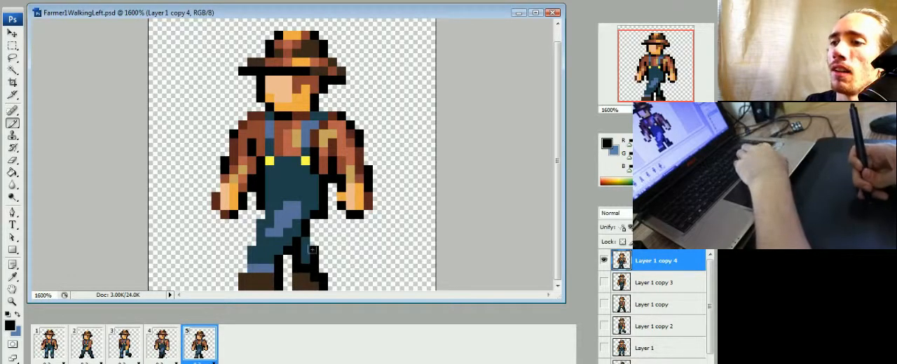
left_click(286, 260)
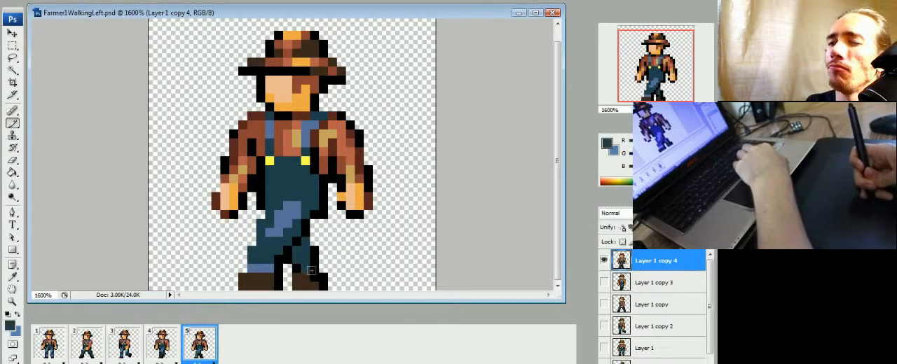
Step: Repaint the rear shin in frame 5 in dark teal with black shading along its back and at the ankle
left_click(316, 266, "alt")
left_click(297, 277)
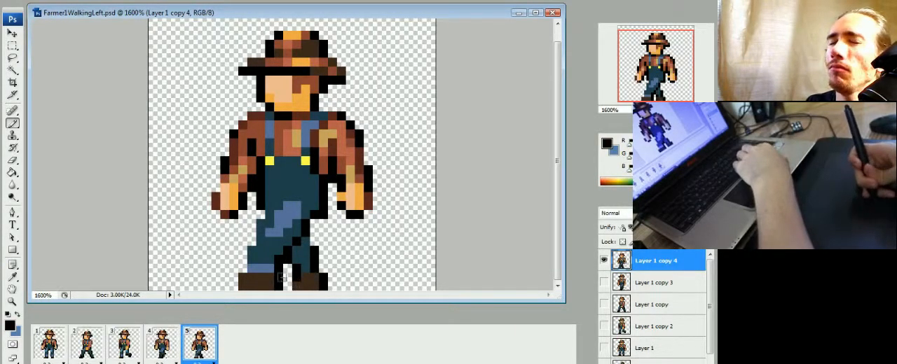
left_click(314, 263, "alt")
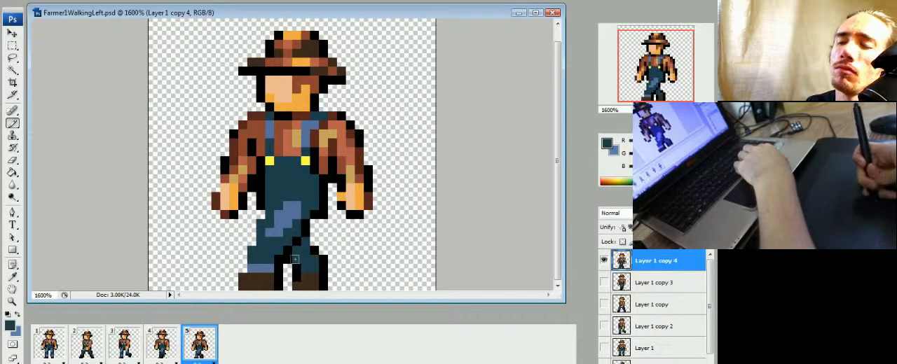
Step: Outline the front of the hip in black in frame 5 and add a black crease above the blue thigh highlight
left_click(265, 204, "alt")
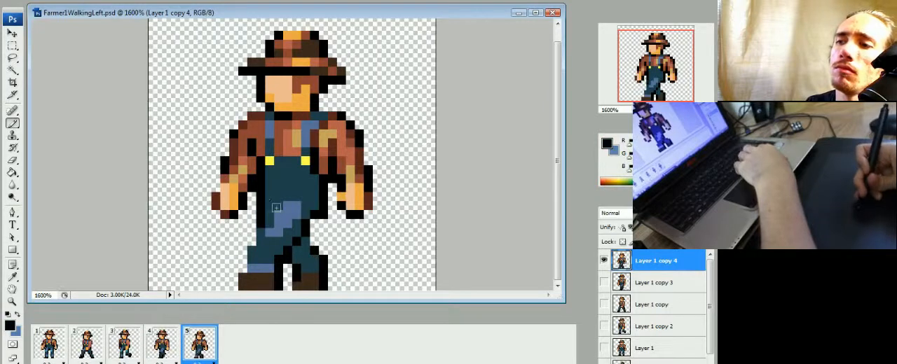
left_click(164, 347)
left_click(194, 341)
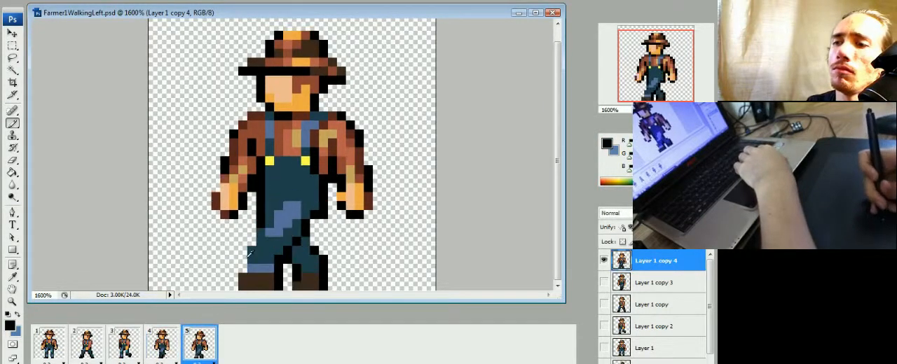
left_click(268, 208, "alt")
left_click_drag(269, 214, 278, 205)
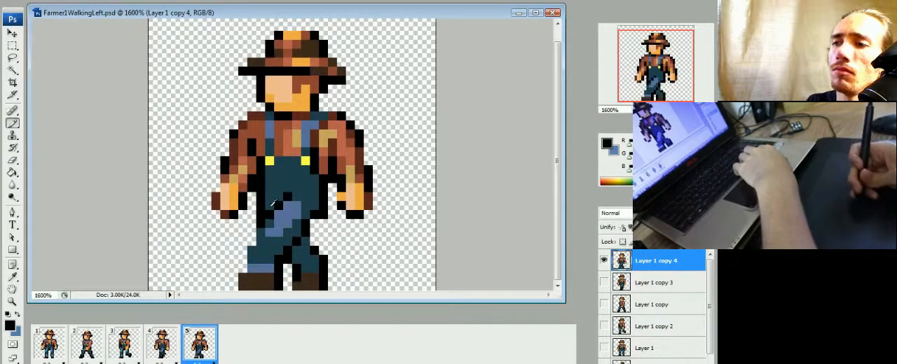
Step: Compare the legs in frame 5 with frames 4, 3 and 2, and play the animation to check the walk
left_click(161, 347)
left_click(134, 349)
left_click(161, 347)
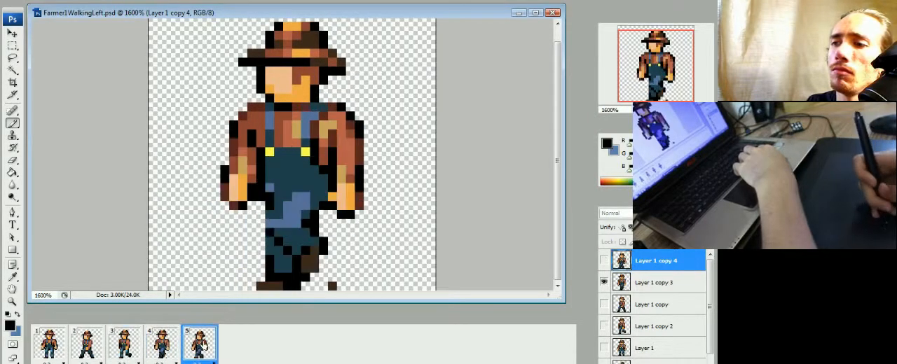
left_click(200, 343)
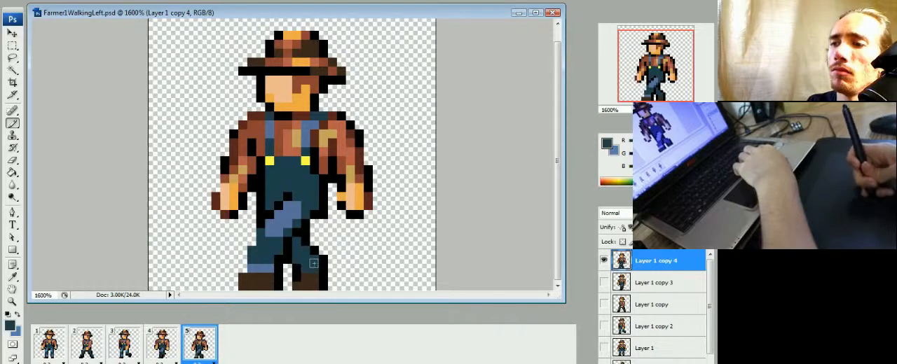
key("e")
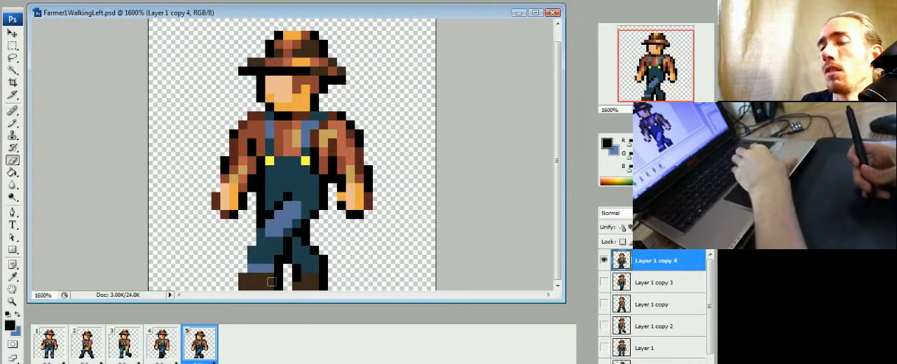
left_click(162, 347)
left_click(127, 351)
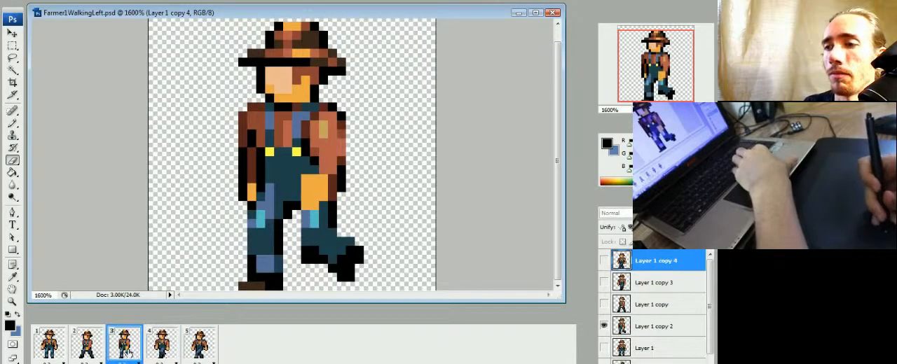
left_click(90, 350)
key("space")
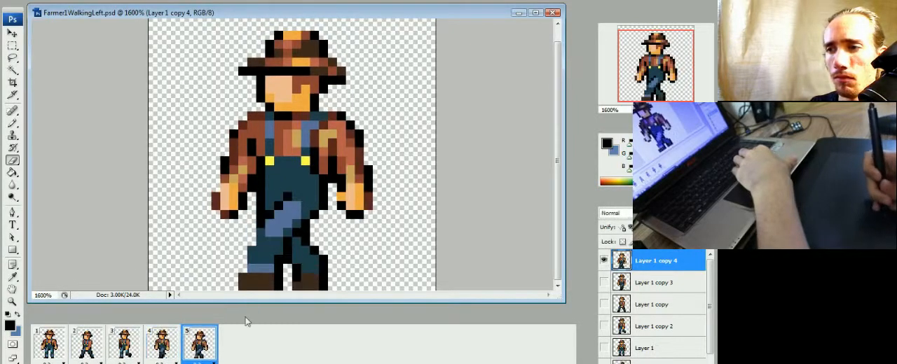
Step: Move the lower front leg one pixel right in frame 5 and check it against frame 4
key("m")
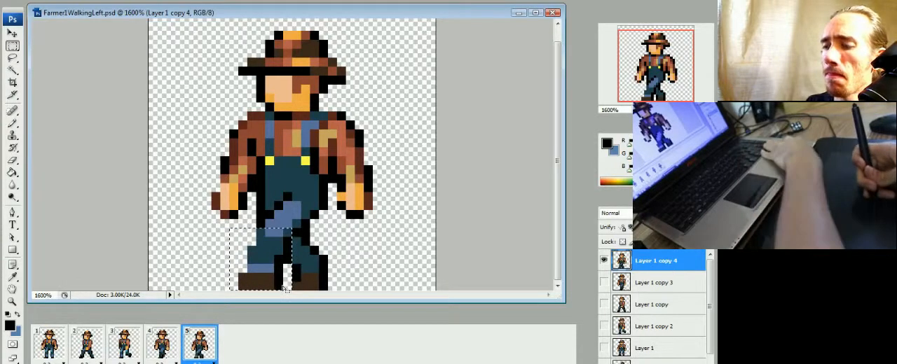
key("ctrl+Right")
left_click(161, 342)
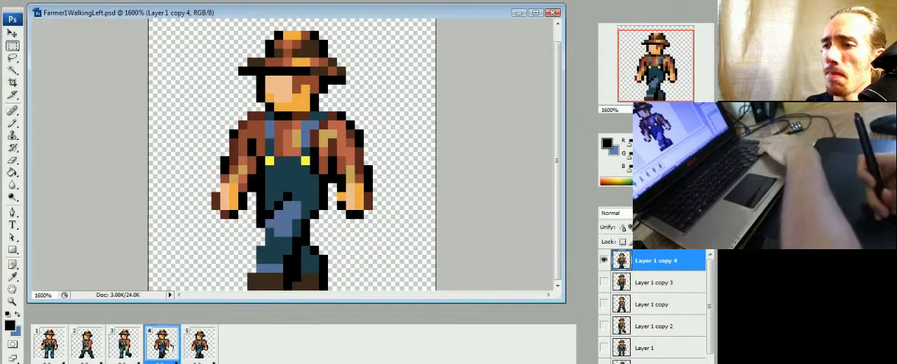
left_click(199, 342)
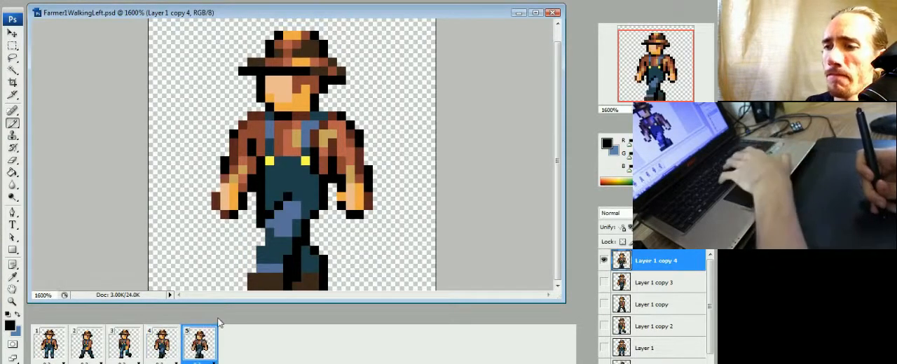
Step: Compare the leg positions across frames 2, 3, 4 and 5
key("b")
left_click(87, 342)
left_click(122, 343)
left_click(160, 347)
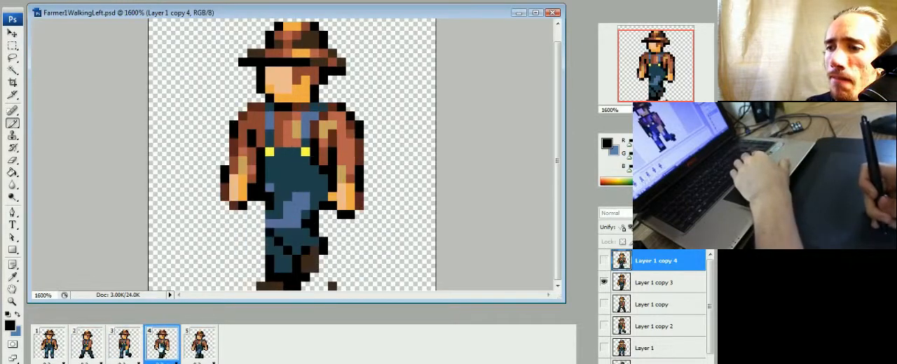
left_click(199, 349)
left_click(170, 351)
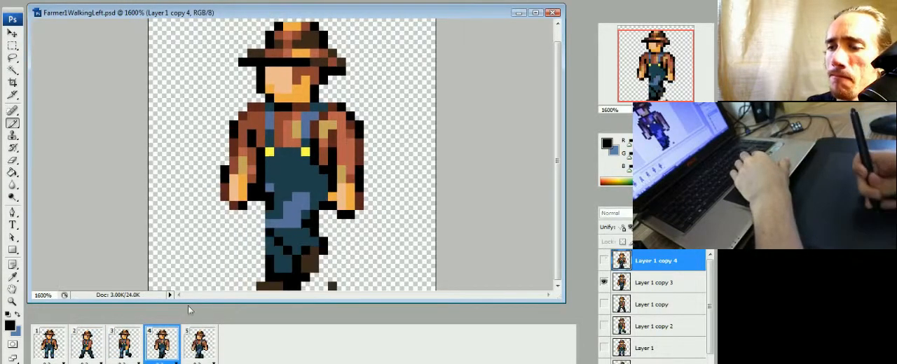
left_click(87, 342)
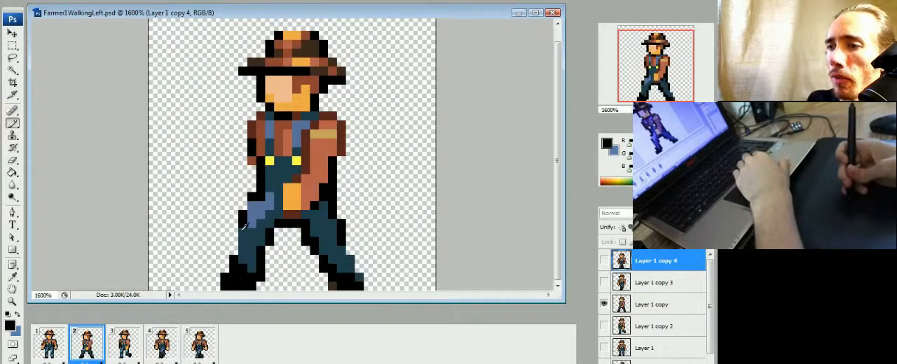
Step: Sample the cyan knee-patch colour in frame 3 and paint the patch on the front knee in frame 4 on Layer 1 copy 3
left_click(112, 348)
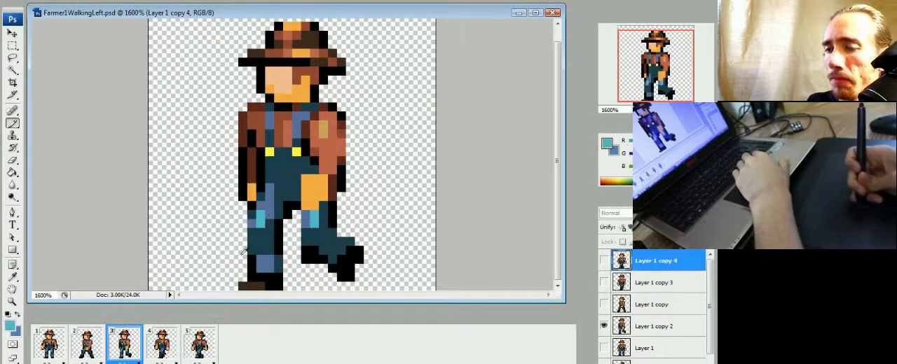
left_click(168, 345)
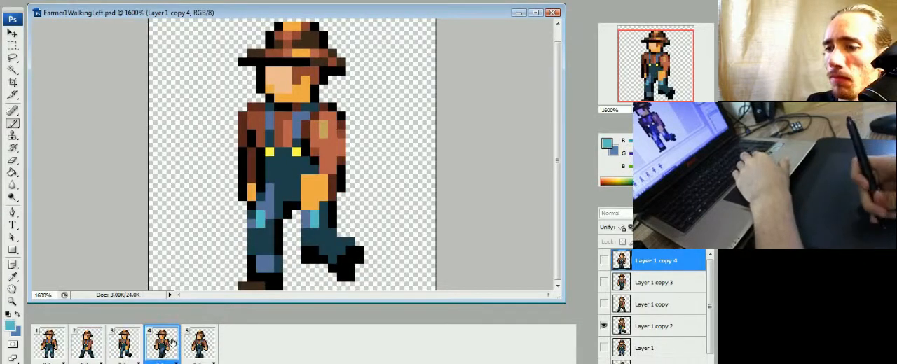
left_click(653, 284)
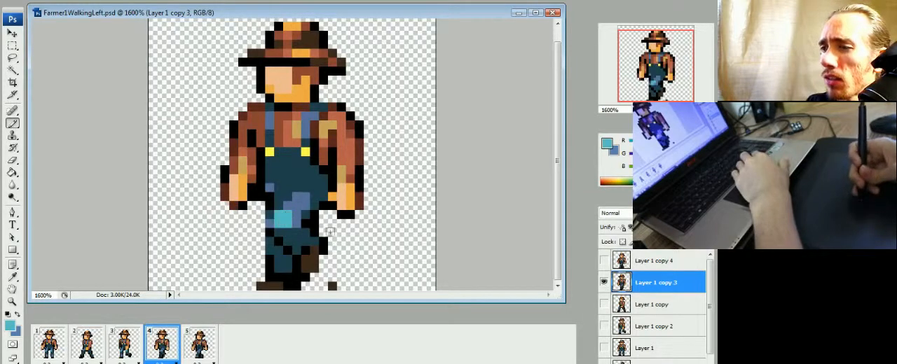
left_click(128, 349)
left_click(165, 349)
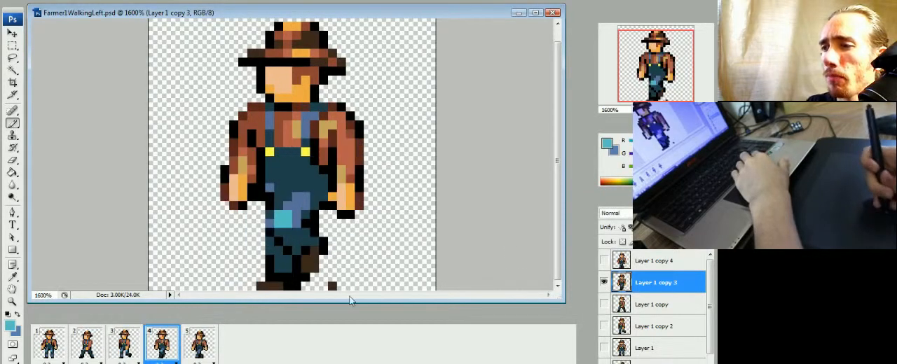
Step: Paint a cyan knee patch and a blue lower-shin patch on the front leg in frame 5 on Layer 1 copy 4
left_click(199, 343)
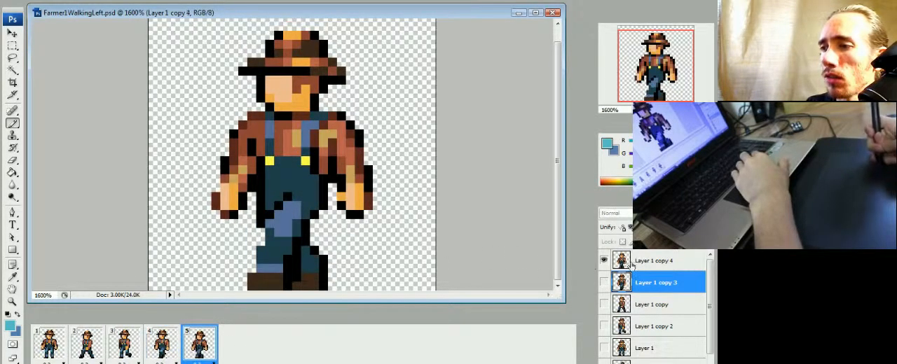
left_click(633, 262)
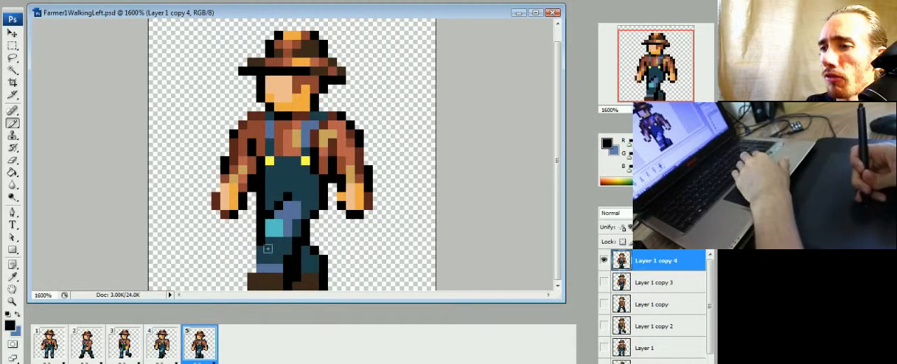
left_click(289, 228, "alt")
left_click(268, 259)
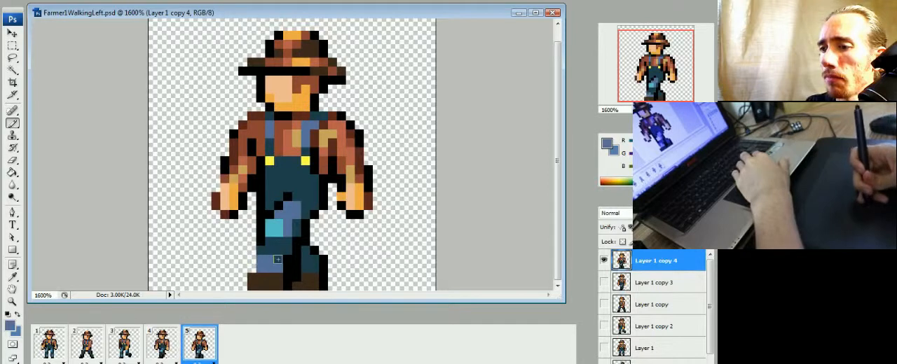
Step: Try a black outline in front of the lower shin in frame 5, compare it with frame 4, and remove it
left_click(251, 272)
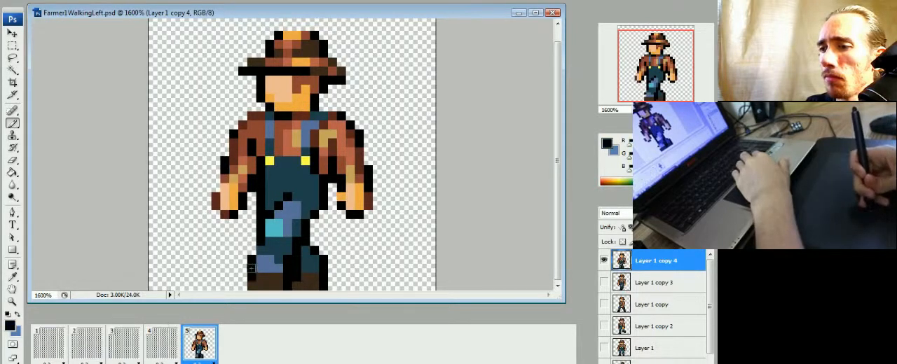
left_click(138, 350)
left_click(161, 346)
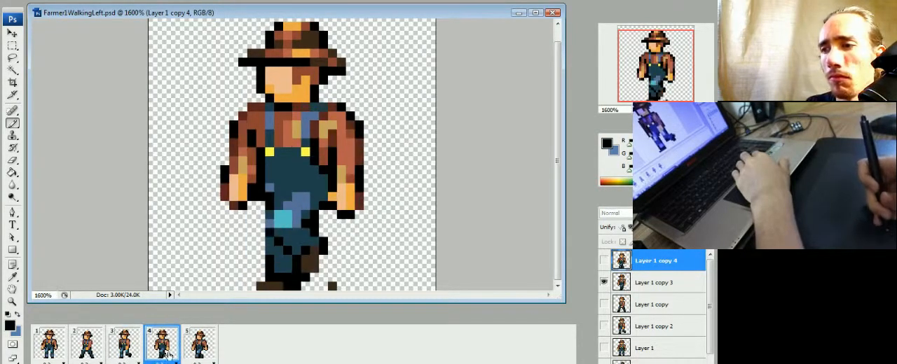
left_click(199, 347)
key("e")
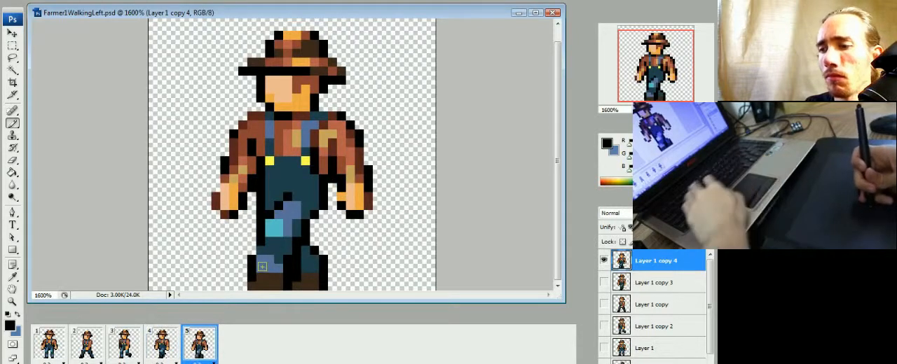
left_click(252, 276)
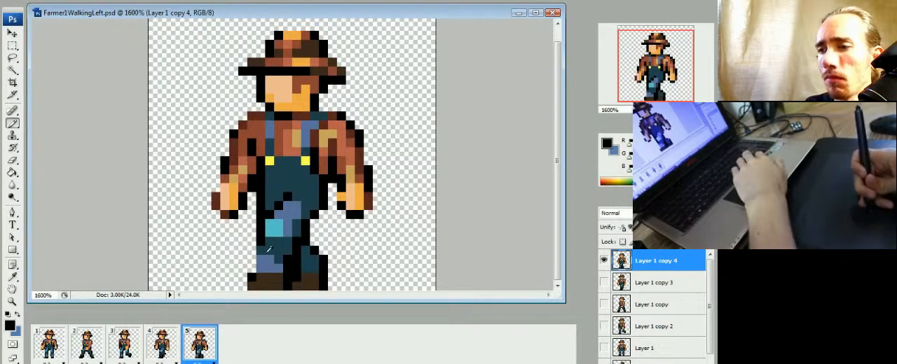
Step: Check the shin patches in the other frames and repaint the front edge of frame 5's blue shin patch in dark teal
left_click(126, 350)
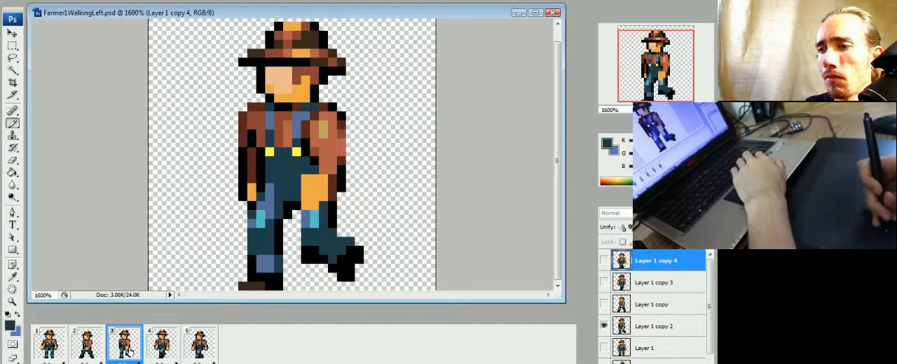
left_click(86, 349)
left_click(50, 353)
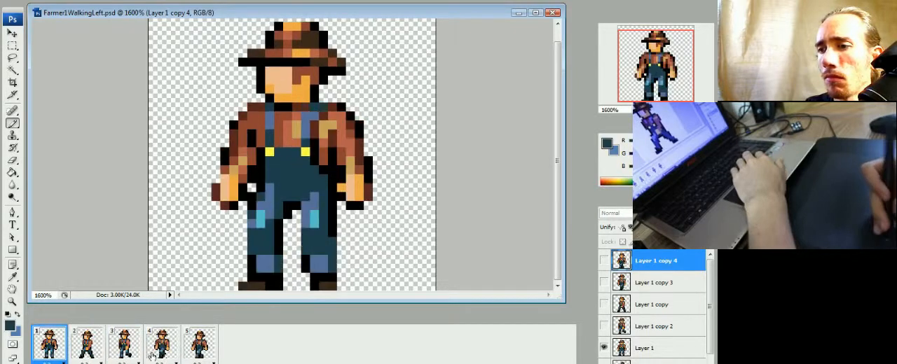
left_click(166, 351)
left_click(199, 348)
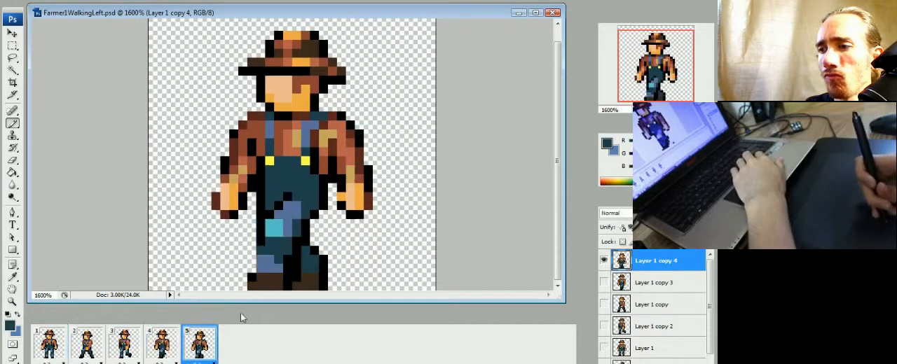
left_click(275, 251, "alt")
left_click_drag(261, 259, 261, 269)
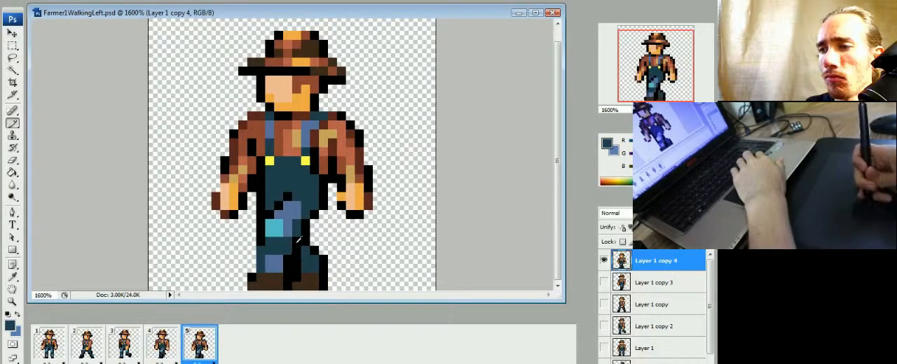
Step: Alternate between frames 4 and 5 to check how the front leg and its patches flow
left_click(173, 353)
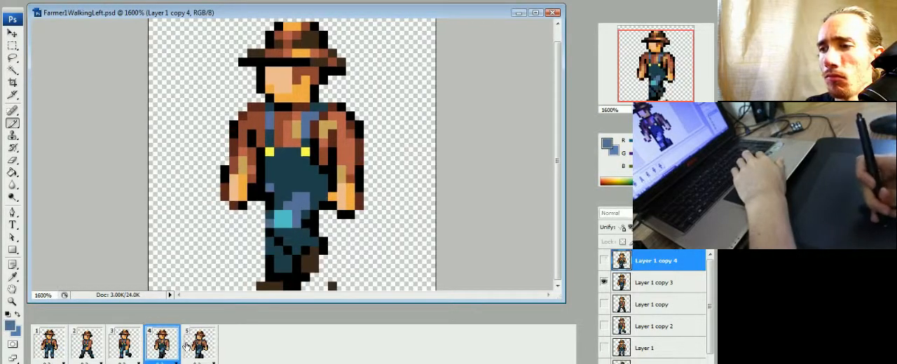
left_click(186, 351)
left_click(173, 351)
left_click(186, 350)
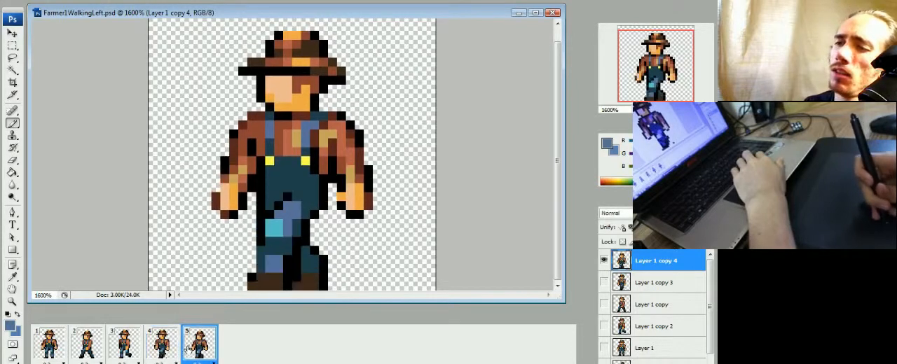
left_click(161, 354)
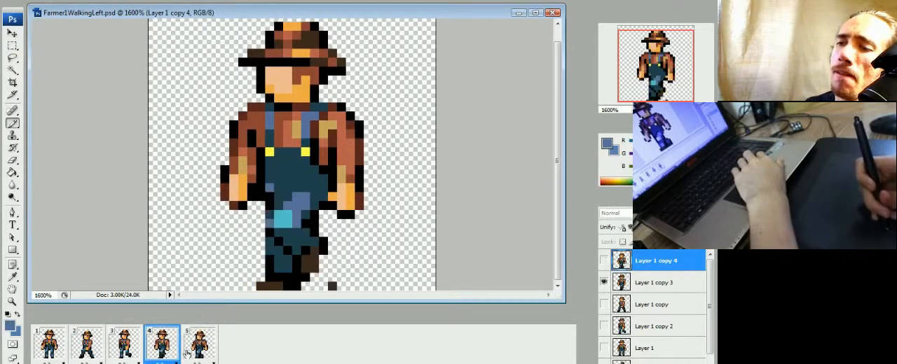
left_click(184, 353)
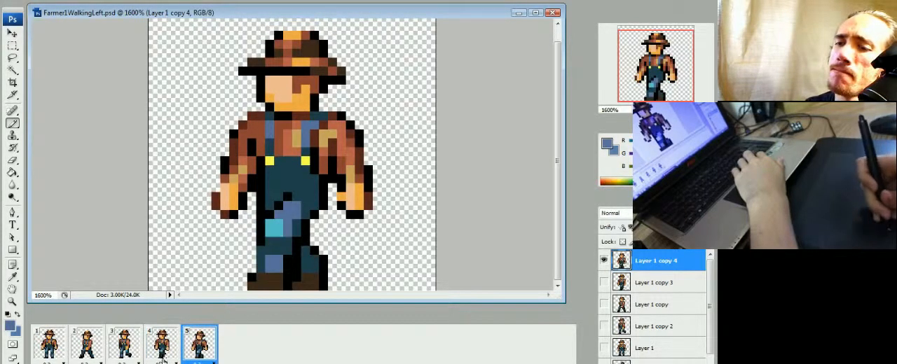
Step: Compare the legs in frame 5 with those in frames 3 and 4
left_click(161, 353)
left_click(124, 354)
left_click(161, 354)
left_click(198, 356)
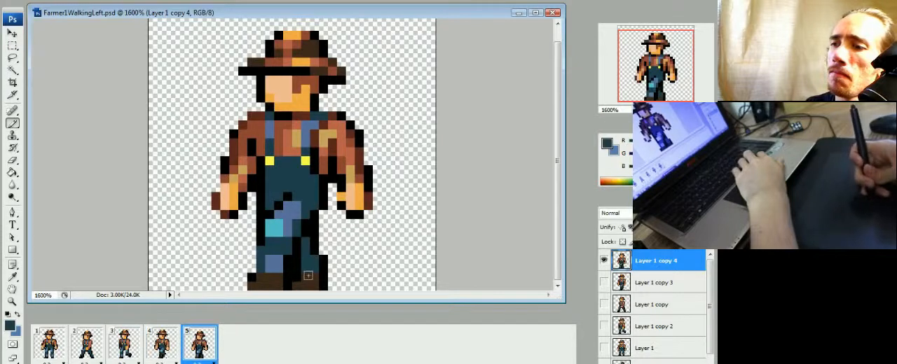
left_click(161, 353)
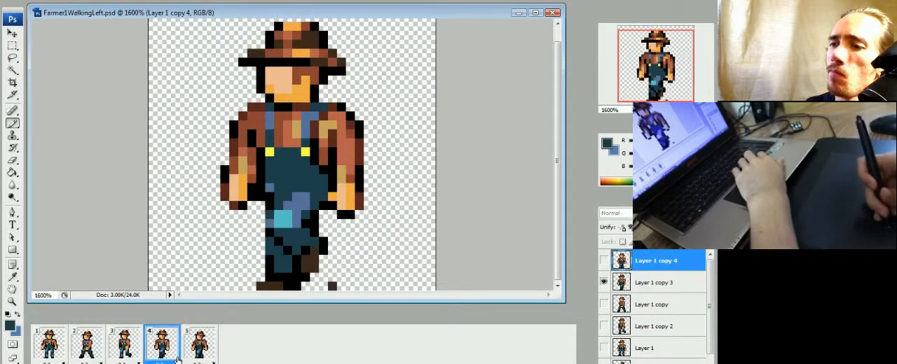
left_click(189, 355)
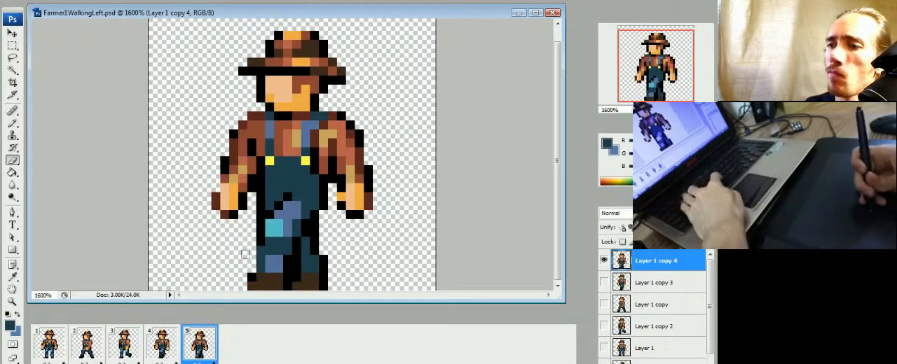
left_click(163, 356)
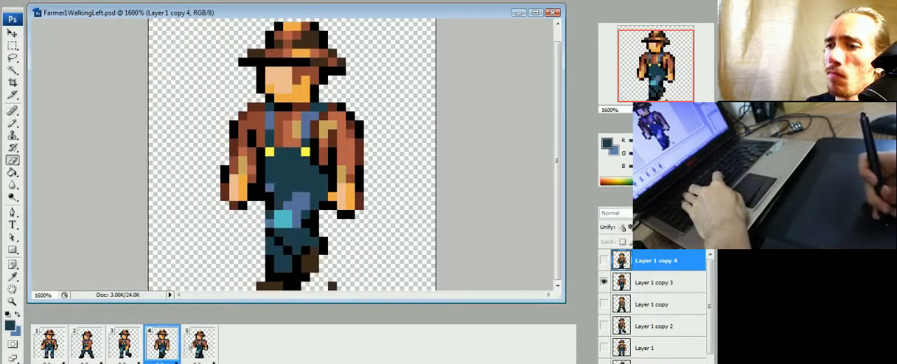
left_click(189, 350)
Step: Play the walking animation to check the leg motion, stopping back on frame 5
key("space")
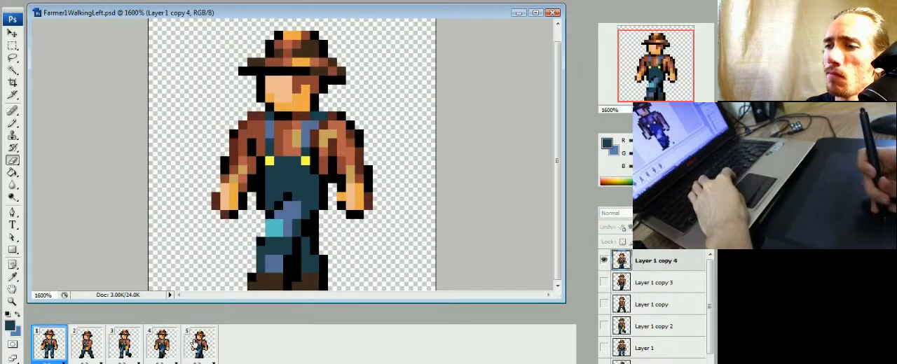
key("space")
left_click(197, 350)
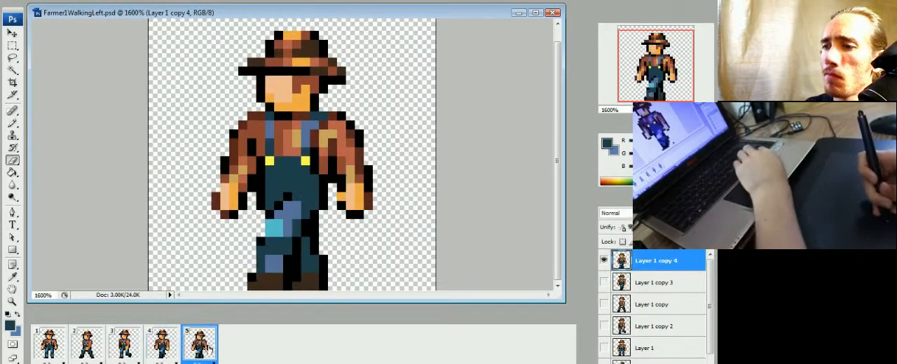
key("space")
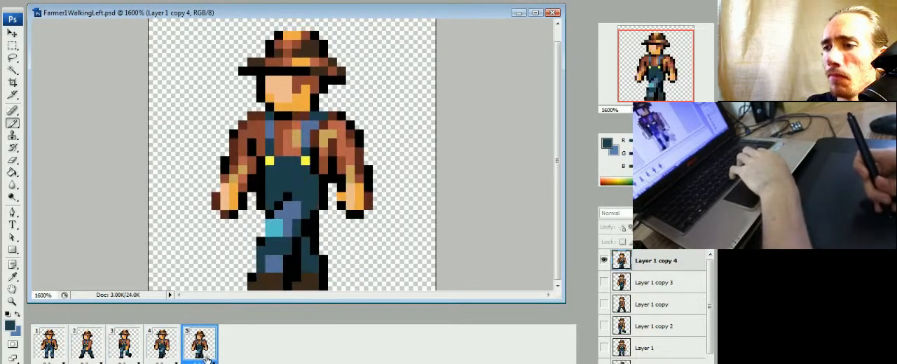
key("space")
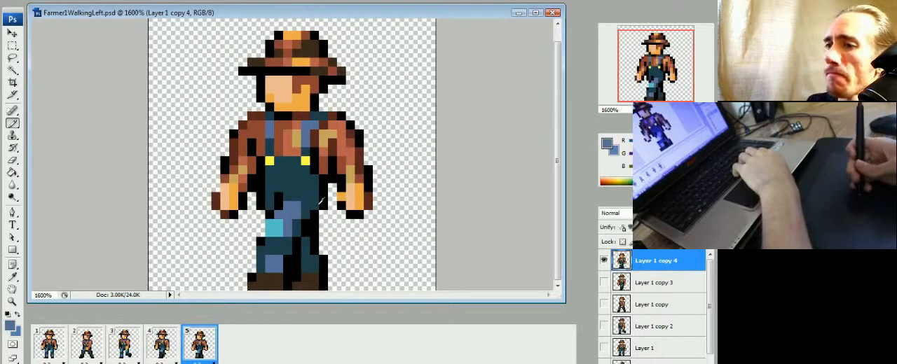
Step: Step back and forth through frames 3, 4 and 5 to examine how the front shin and foot move
left_click(162, 351)
left_click(126, 354)
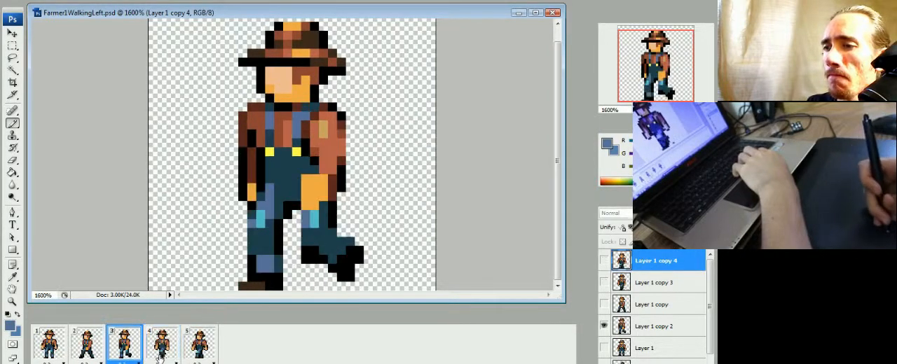
left_click(162, 358)
left_click(191, 357)
left_click(163, 356)
left_click(126, 353)
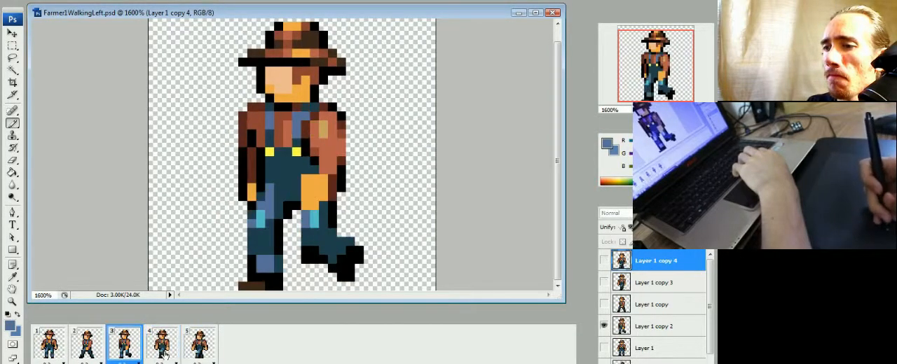
left_click(163, 356)
left_click(200, 356)
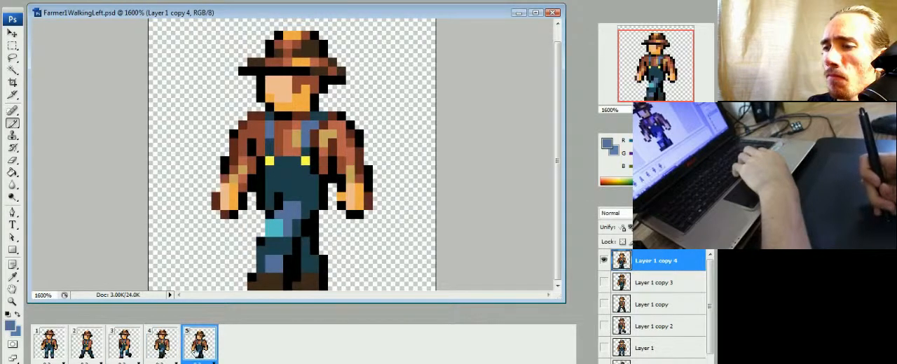
left_click(163, 354)
left_click(191, 354)
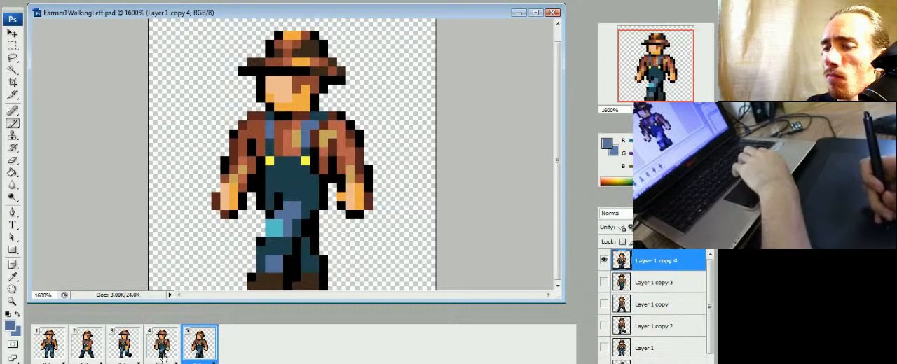
left_click(163, 356)
left_click(133, 352)
left_click(163, 354)
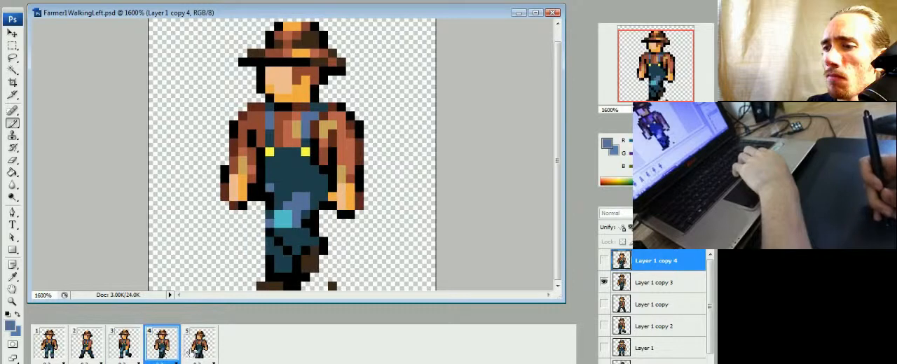
left_click(188, 354)
left_click(163, 354)
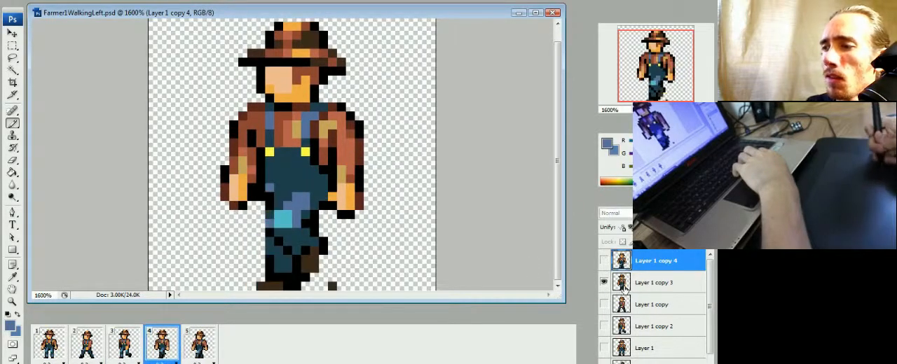
Step: Select the front lower shin and foot in frame 4 on Layer 1 copy 3 and shift them one pixel backward
key("m")
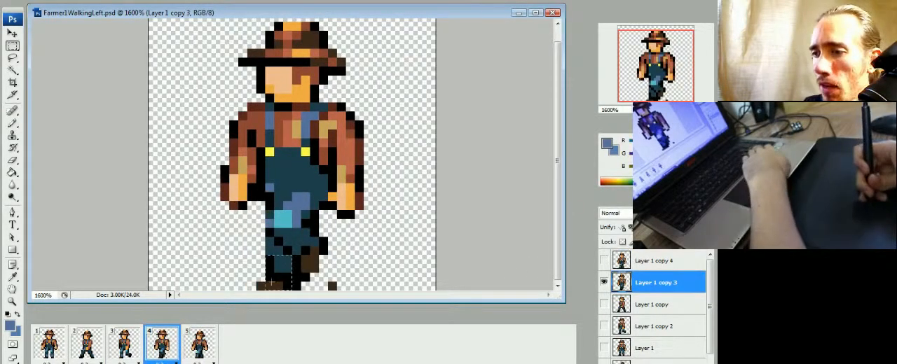
mouse_move(248, 256)
left_mouse_down()
mouse_move(290, 288)
mouse_move(295, 244)
left_mouse_up()
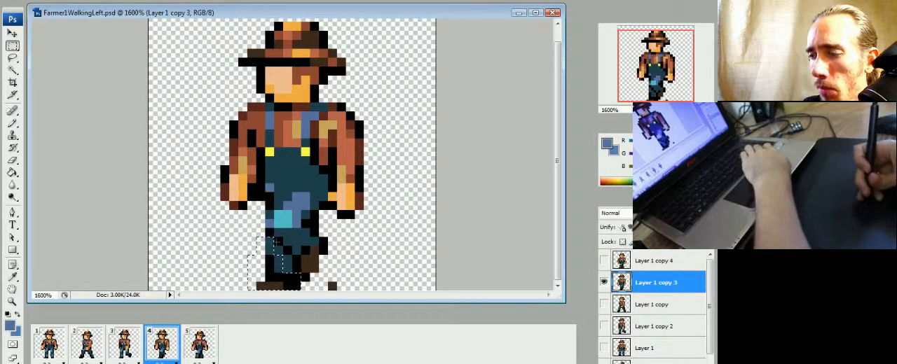
left_click_drag(288, 259, 307, 259)
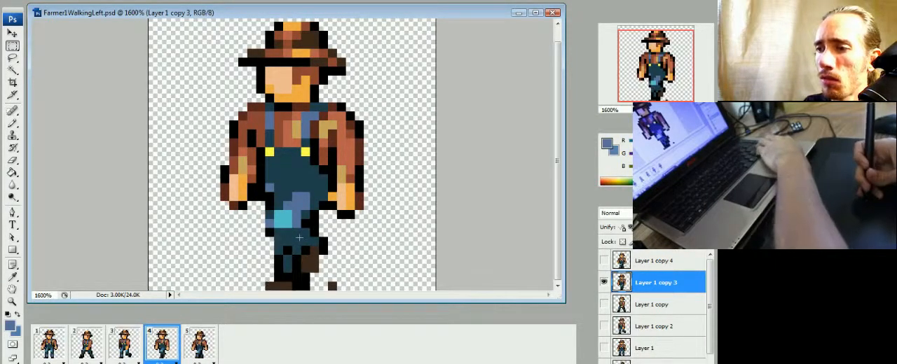
Step: Retouch the pixels below the front knee in frame 4 and erase the stray pixel behind the rear foot
key("b")
left_click(279, 251, "alt")
left_click(279, 240)
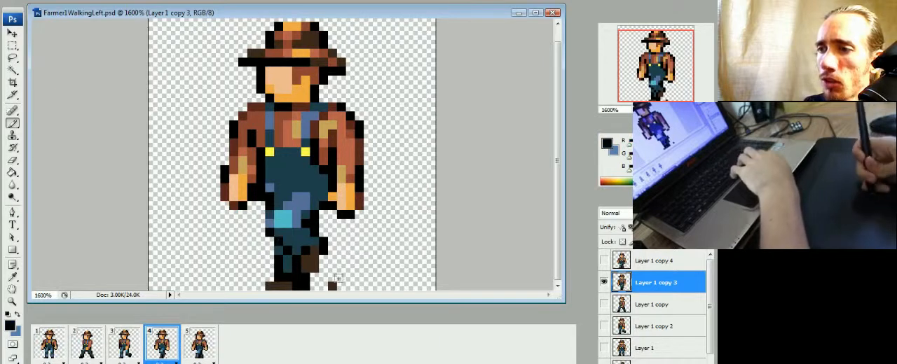
key("e")
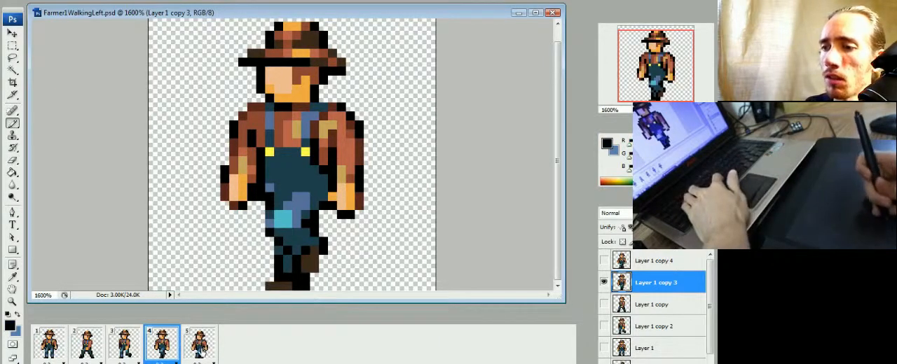
Step: Compare the shifted front shin in frame 4 with frames 3 and 5
left_click(204, 350)
left_click(156, 355)
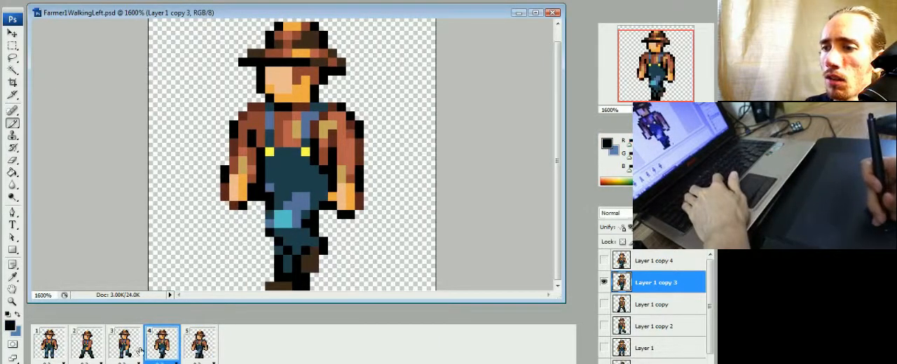
left_click(125, 351)
left_click(161, 350)
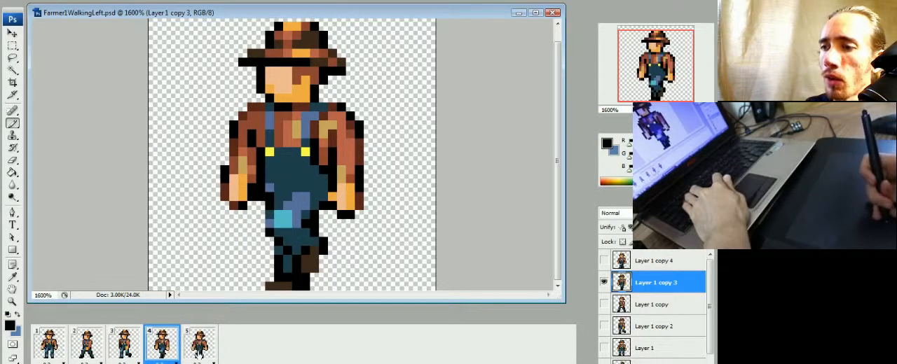
left_click(200, 350)
left_click(175, 352)
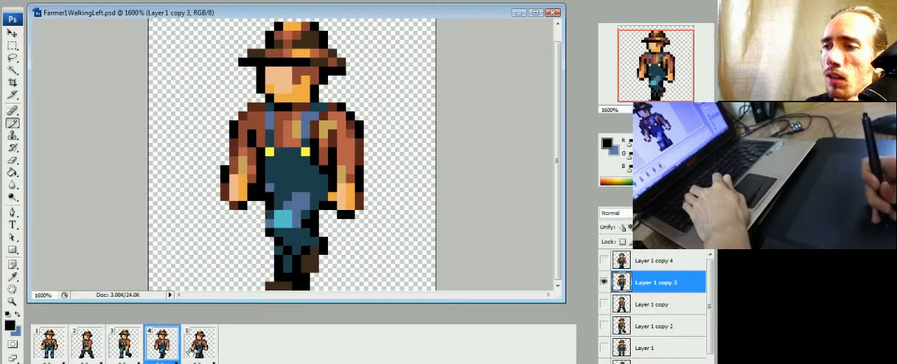
left_click(195, 352)
left_click(175, 353)
left_click(199, 354)
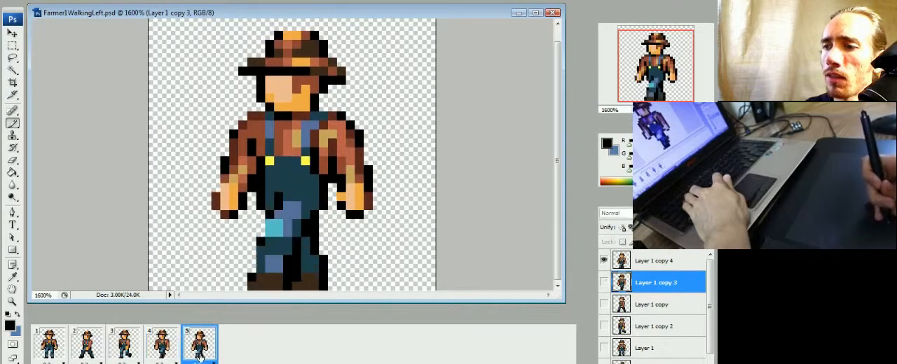
left_click(166, 350)
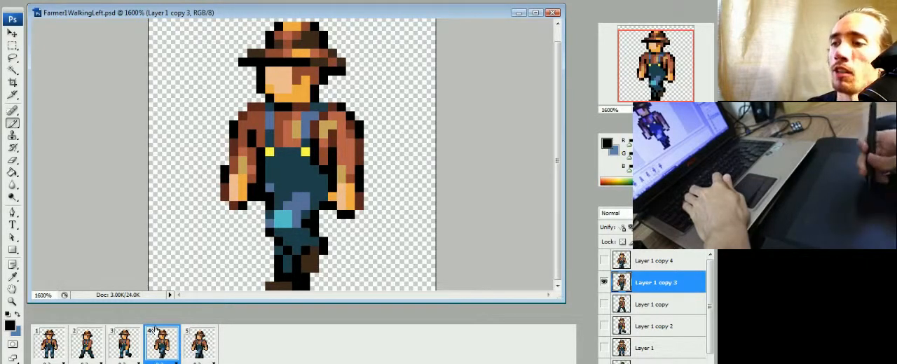
Step: Touch up the front thigh in frame 4 with dark teal and check it against frames 3 and 5
left_click(302, 206, "alt")
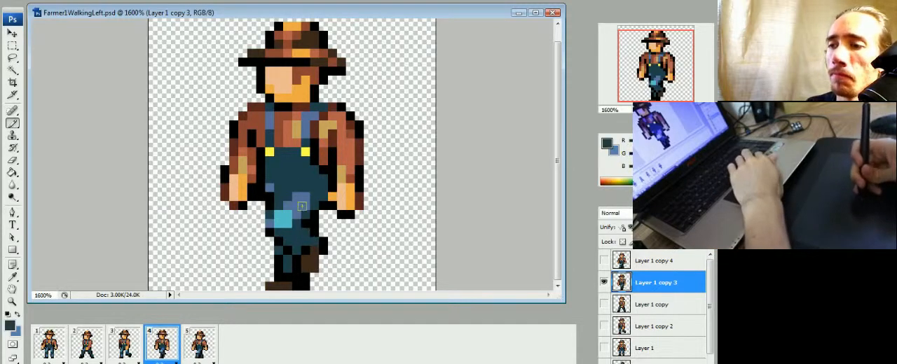
left_click(131, 339)
left_click(172, 356)
left_click(204, 356)
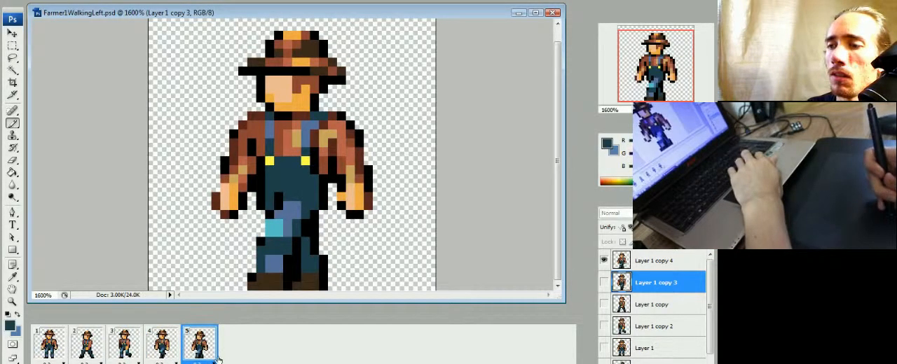
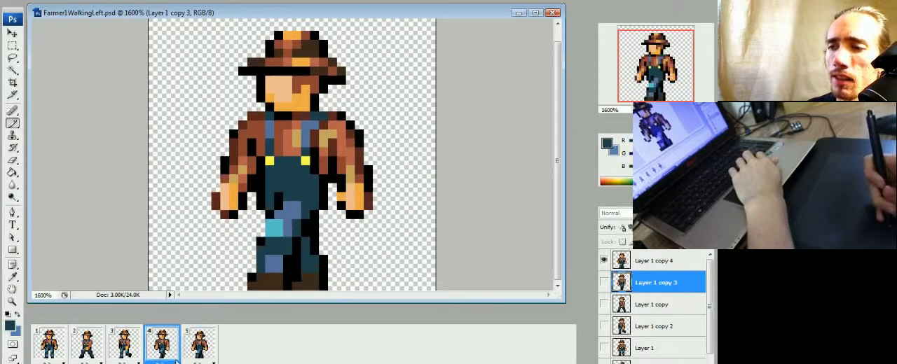
Step: Compare the leg positions in frame 4 with frames 3 and 5
left_click(158, 361)
left_click(280, 356)
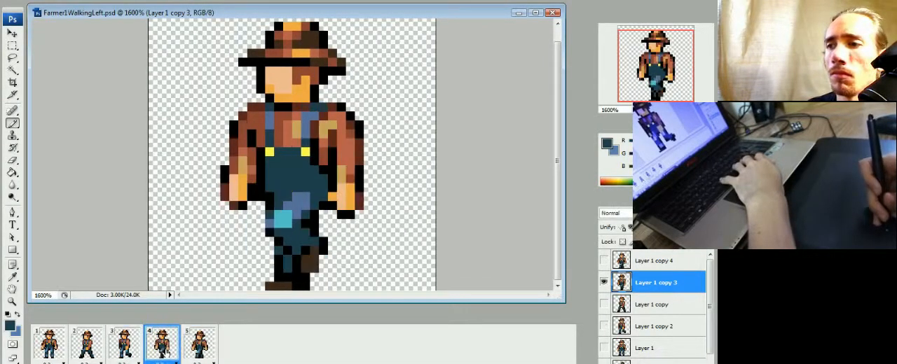
left_click(129, 356)
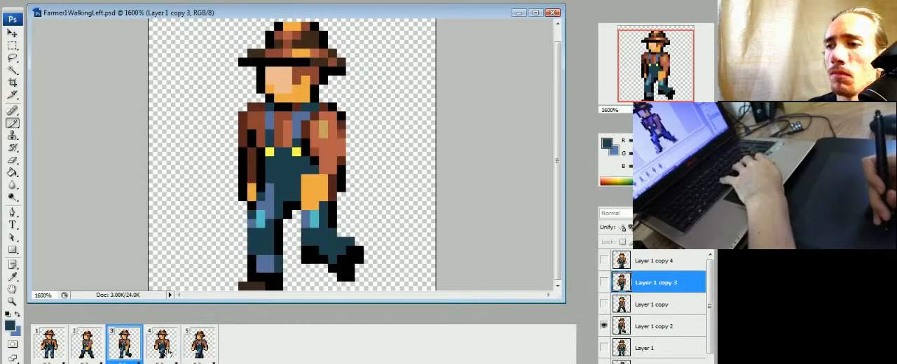
left_click(168, 355)
left_click(204, 357)
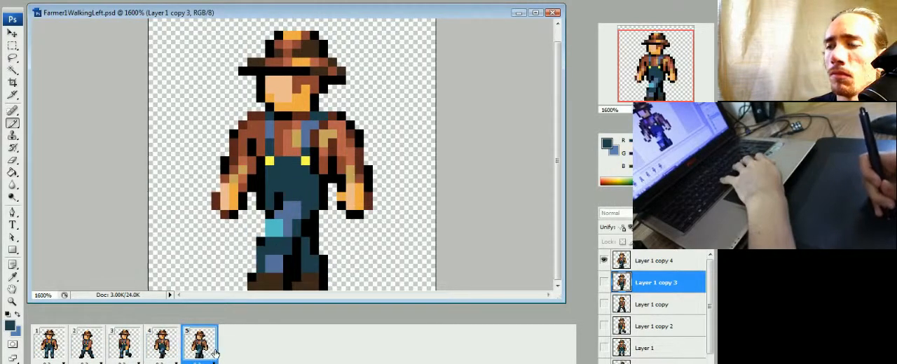
left_click(171, 352)
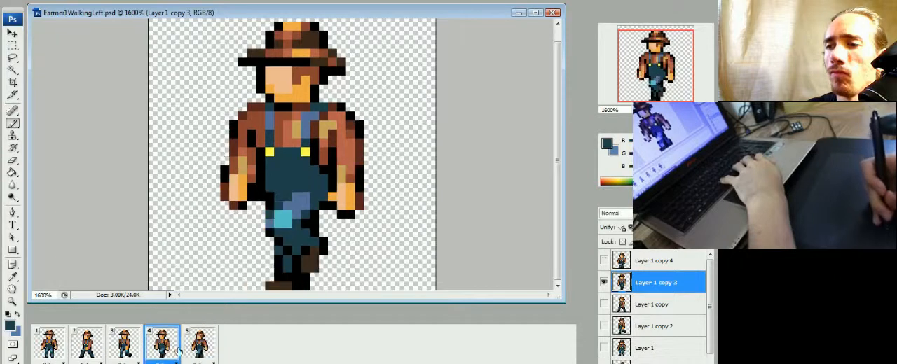
left_click(198, 354)
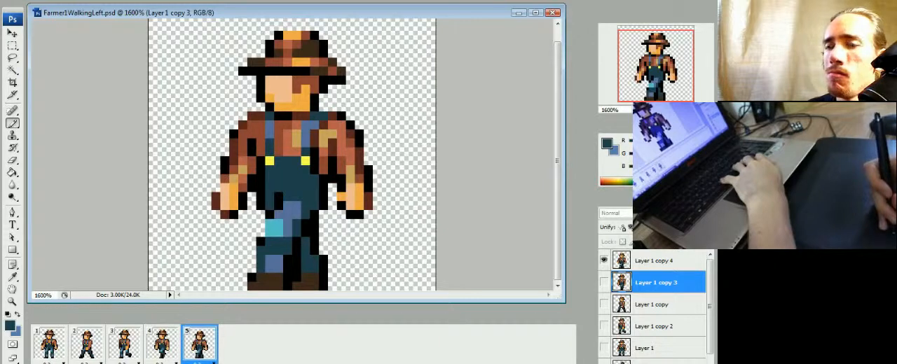
Step: Add a sixth frame that hides Layer 1 copy 4 and shows a duplicate of Layer 1 placed above all other layers
left_click(195, 363)
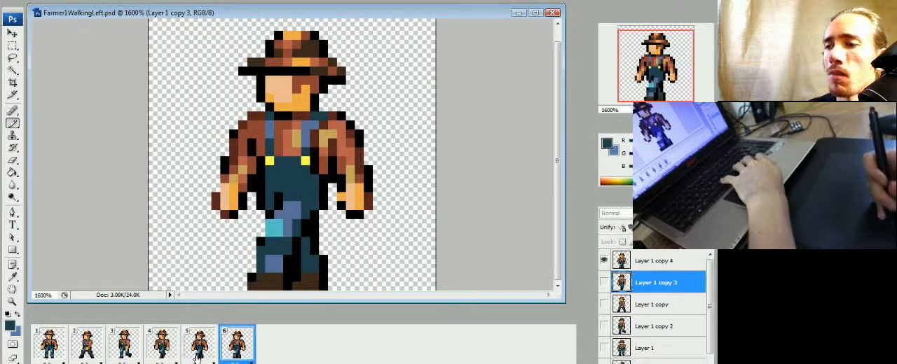
left_click(603, 261)
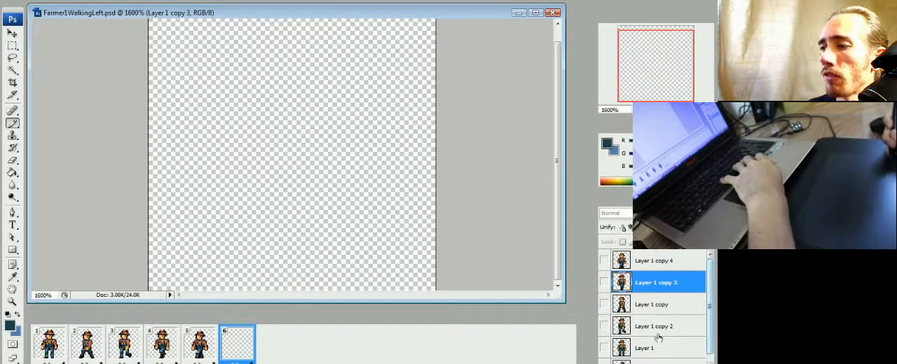
scroll(713, 346, "down", 1)
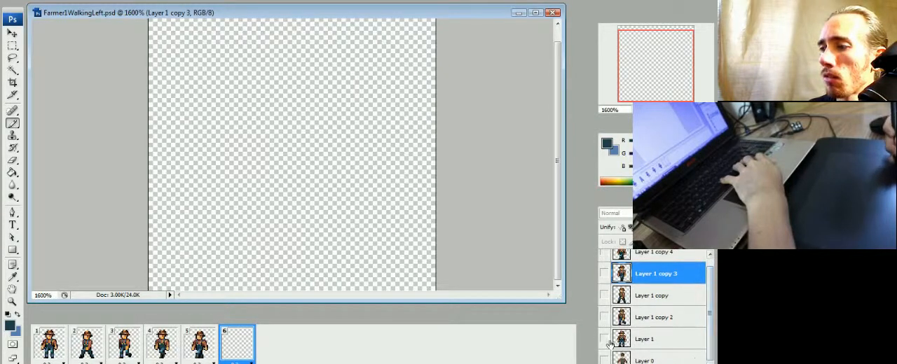
left_click(654, 342)
right_click(651, 342)
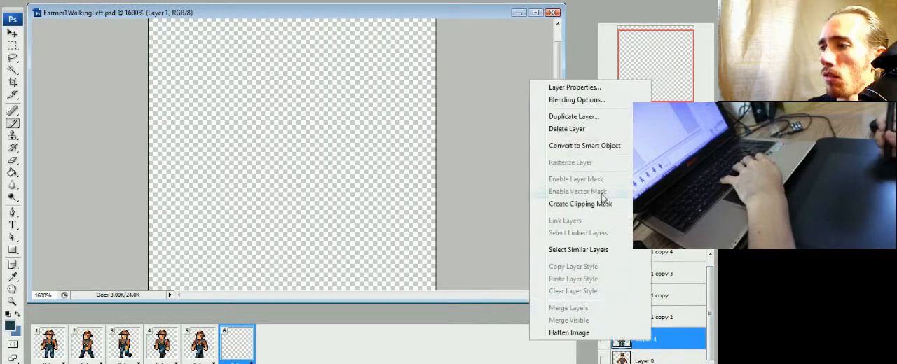
left_click(585, 118)
key("Return")
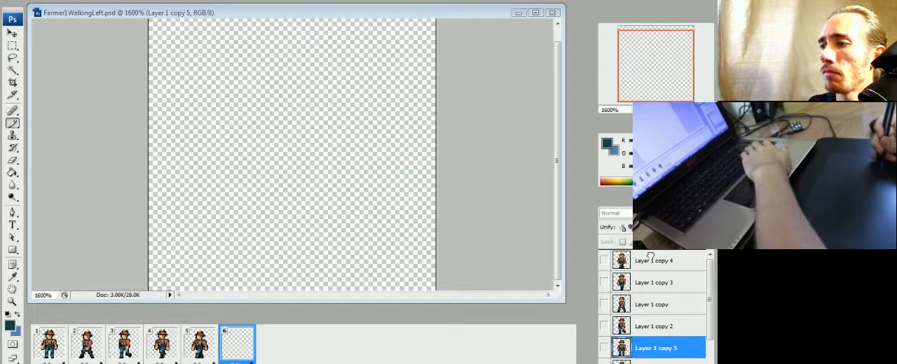
left_click_drag(651, 257, 650, 254)
left_click(604, 260)
Step: Compare the standing pose in frame 6 with the poses in frames 3 to 5
left_click(201, 346)
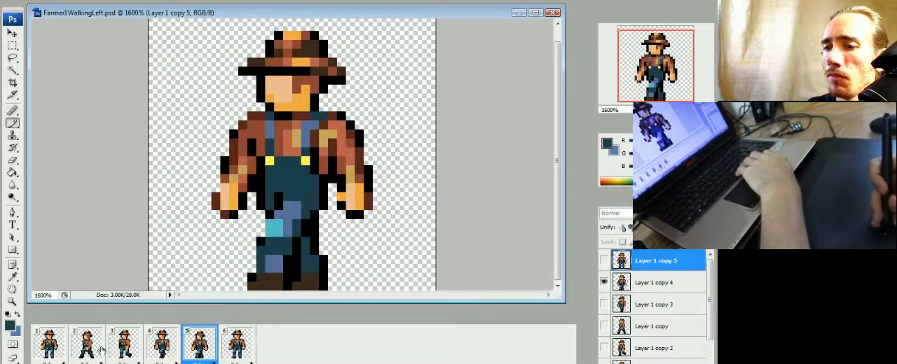
left_click(129, 350)
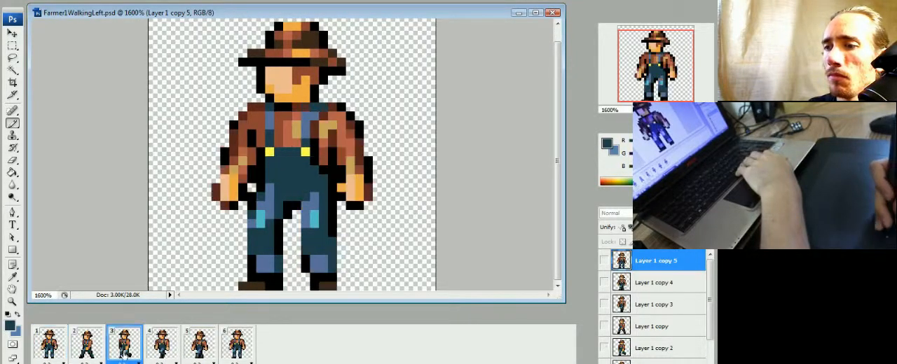
left_click(162, 345)
left_click(206, 347)
left_click(230, 348)
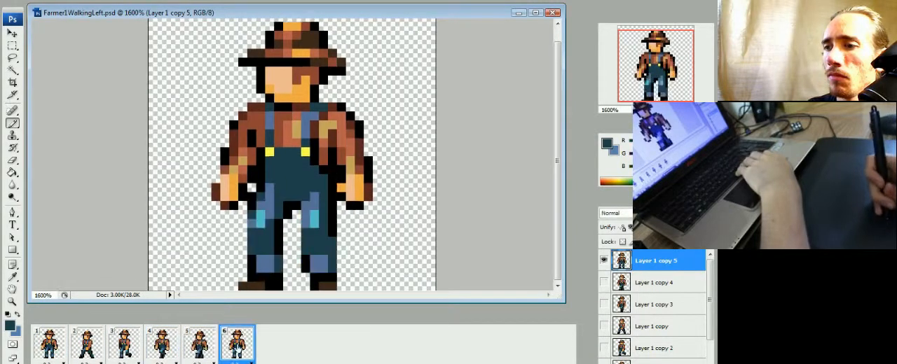
left_click(196, 353)
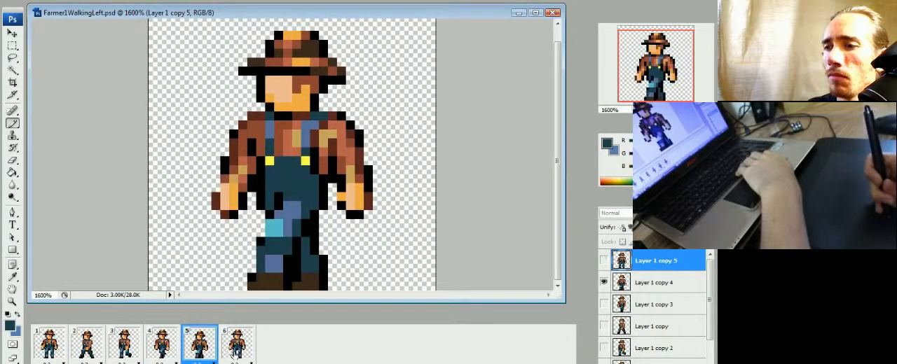
left_click(240, 355)
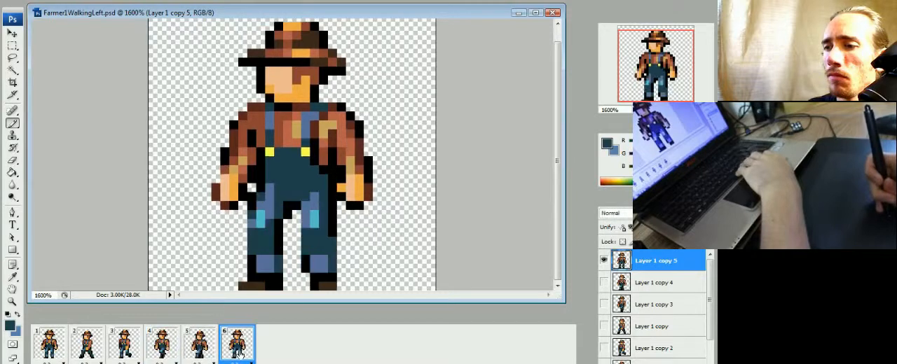
Step: Shift the rear leg in frame 6 one pixel forward, and its lower shin and foot one pixel further
key("m")
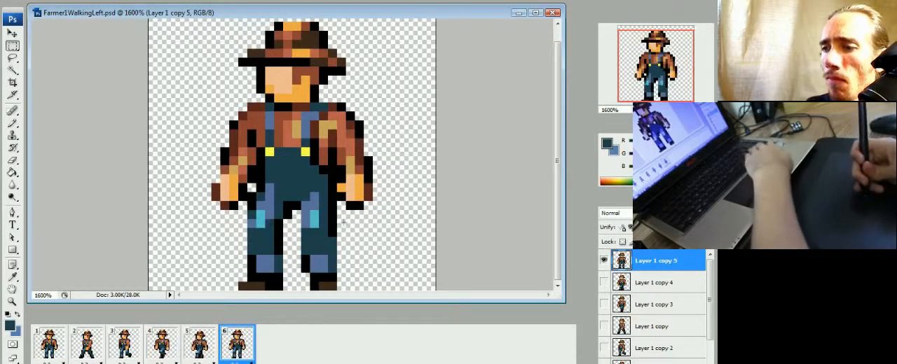
left_click_drag(320, 291, 306, 304)
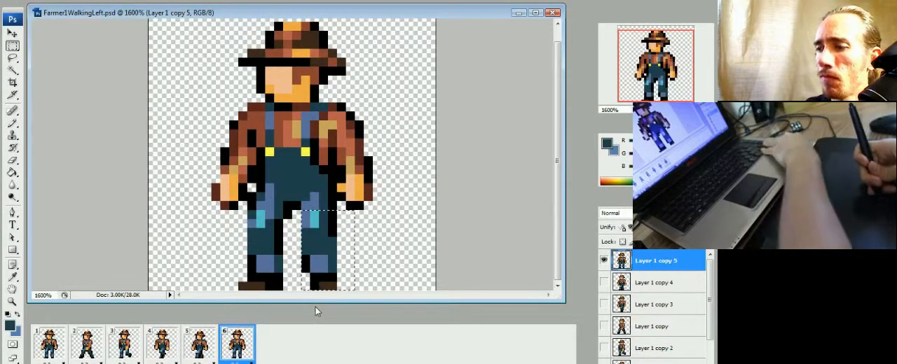
key("ctrl+Left")
key("ctrl+d")
left_click(202, 349)
left_click(239, 347)
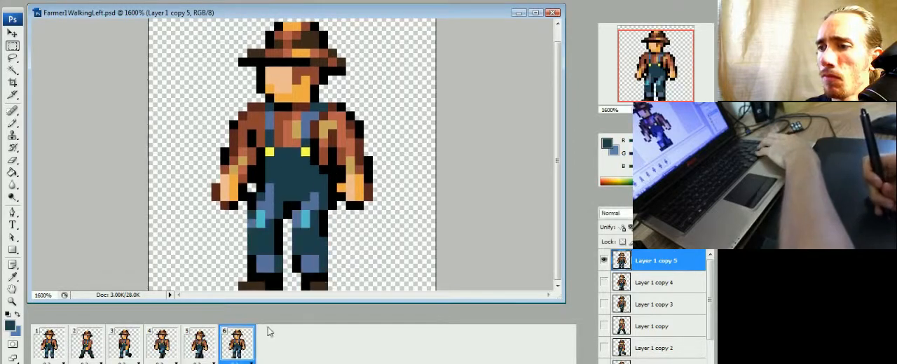
key("ctrl+d")
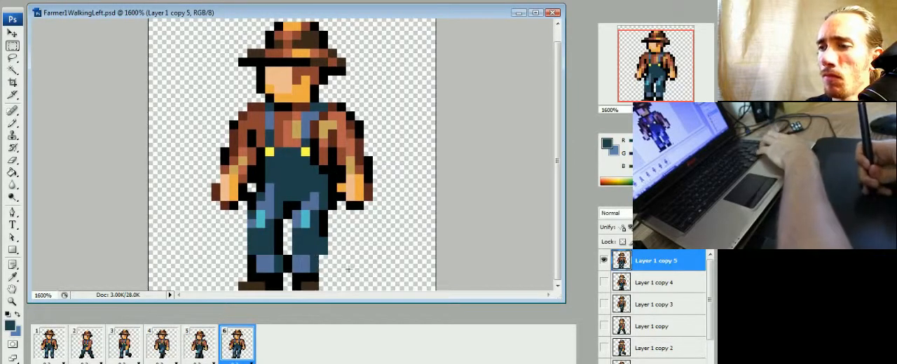
Step: Redraw the front leg in frame 6 as a lifted, bent leg in dark teal and black, erasing its old shin and foot
key("b")
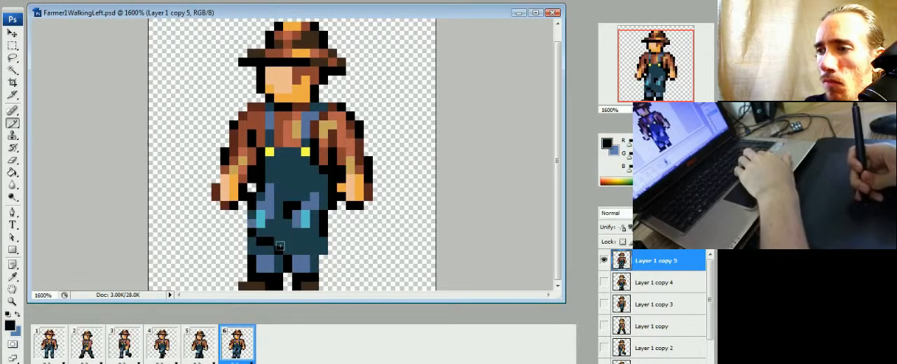
key("e")
left_click_drag(249, 241, 263, 252)
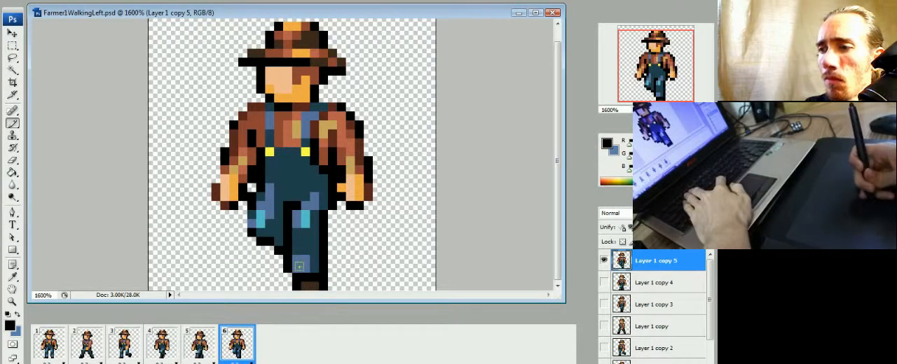
Step: Check the redrawn legs in frame 6 against frames 4 and 5 and play the walk animation
left_click(202, 351)
left_click(231, 348)
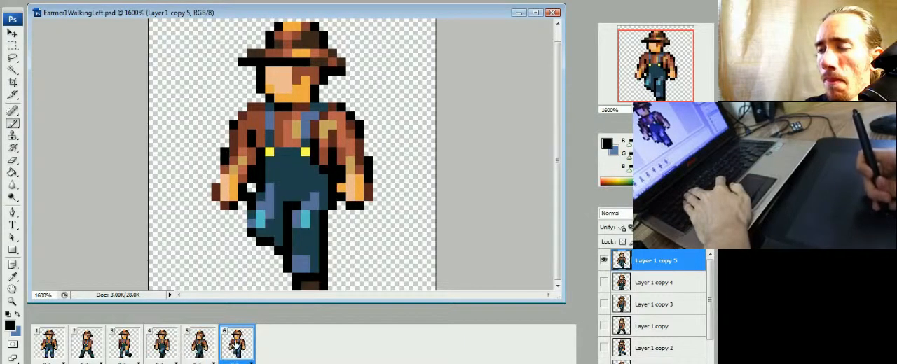
left_click(205, 346)
left_click(168, 350)
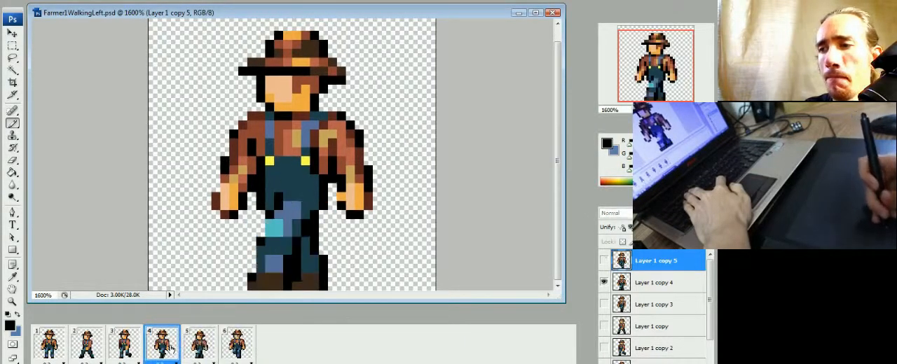
left_click(193, 353)
left_click(232, 358)
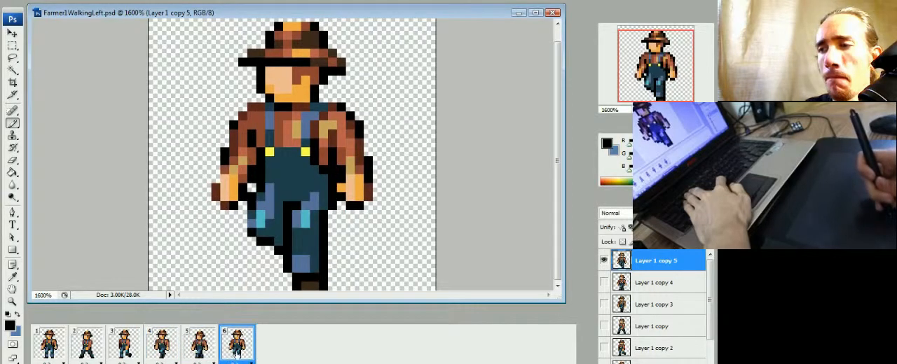
key("space")
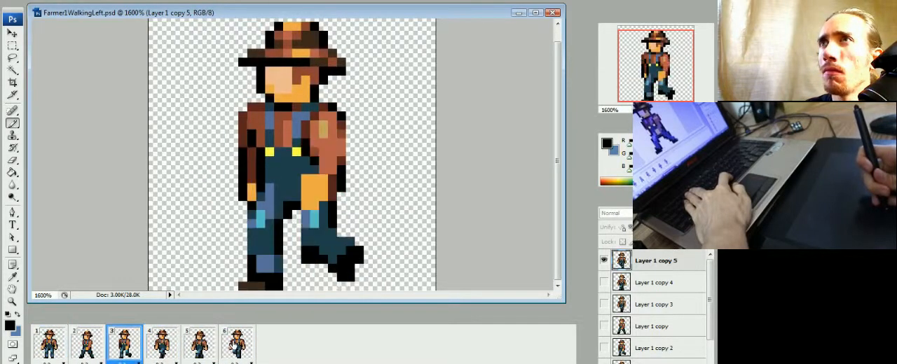
key("space")
Step: Step back and forth through frames 4, 5 and 6 to examine how the legs move between them
left_click(165, 344)
left_click(199, 346)
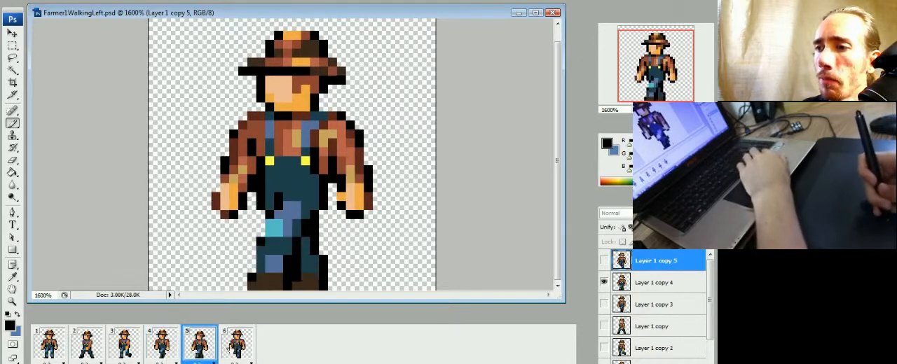
left_click(235, 347)
left_click(194, 356)
left_click(162, 352)
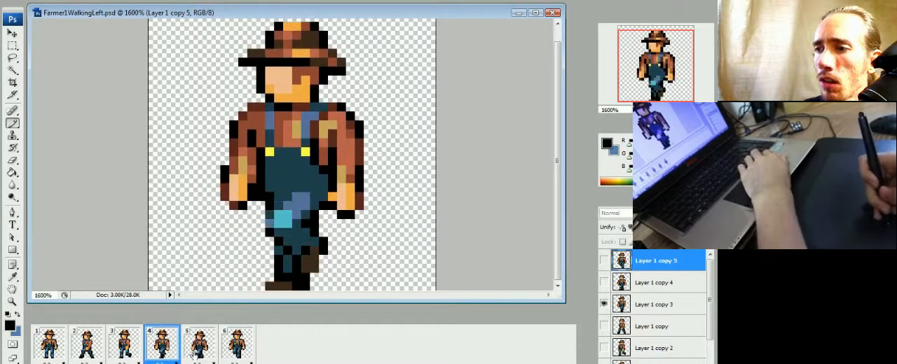
left_click(194, 353)
left_click(239, 349)
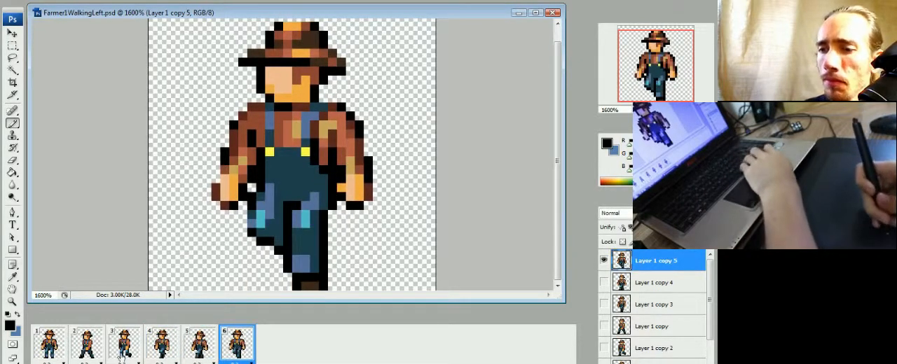
left_click(158, 356)
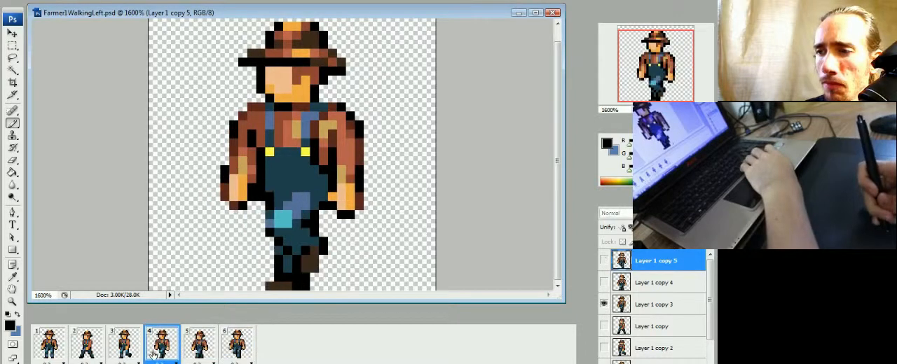
left_click(137, 358)
left_click(150, 356)
left_click(194, 353)
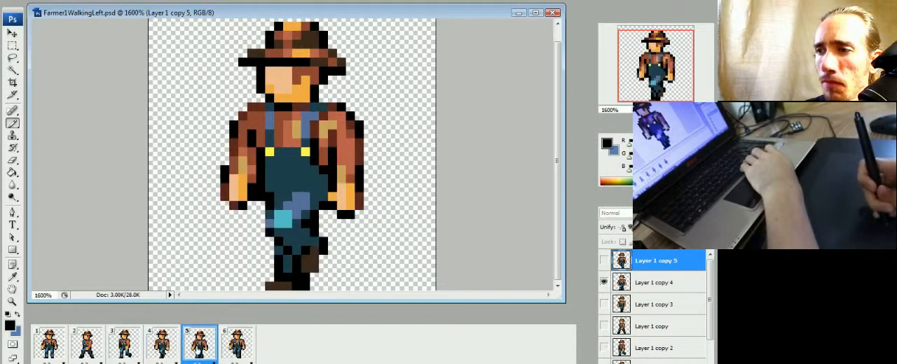
left_click(163, 355)
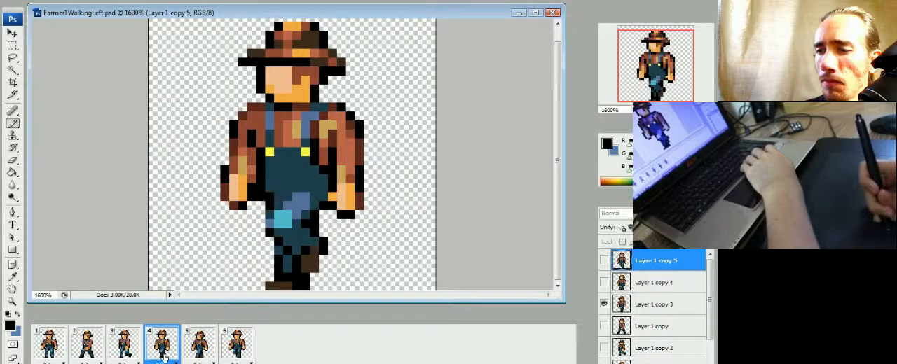
left_click(194, 353)
left_click(222, 353)
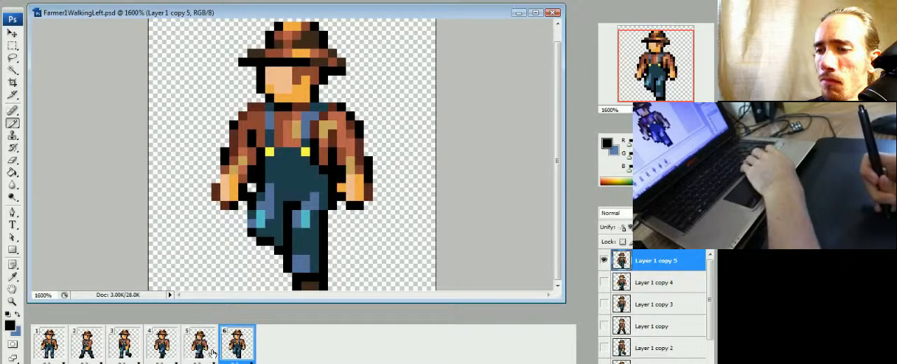
left_click(196, 354)
left_click(166, 353)
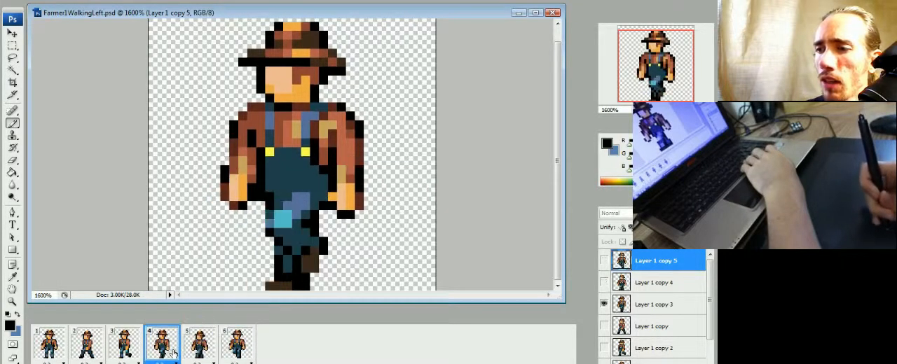
left_click(199, 353)
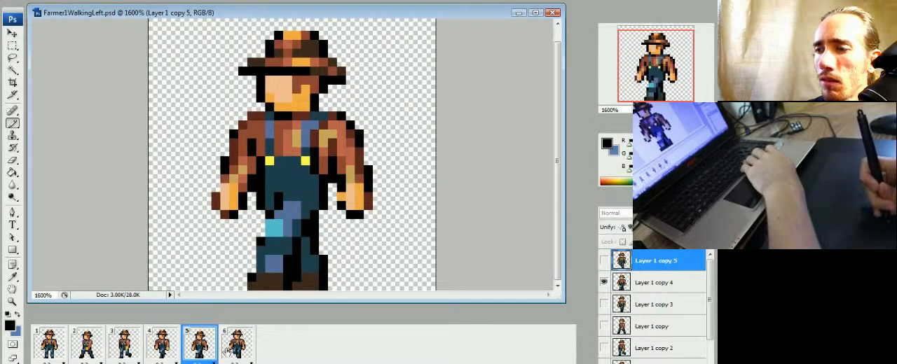
left_click(229, 352)
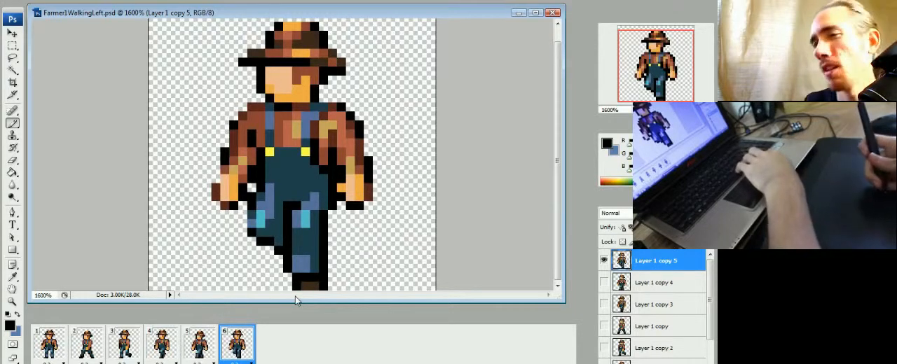
Step: Step back and forth through frames 2 to 6 to compare the arm and leg poses across the walk
left_click(200, 347)
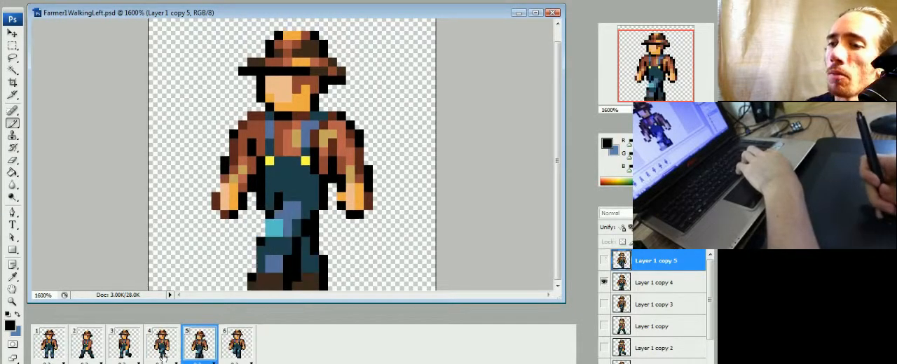
left_click(164, 350)
left_click(201, 354)
left_click(241, 359)
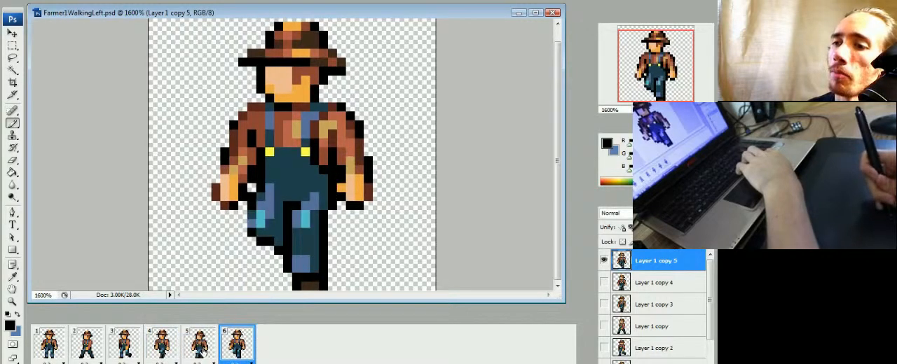
left_click(167, 350)
left_click(125, 350)
left_click(87, 350)
left_click(118, 349)
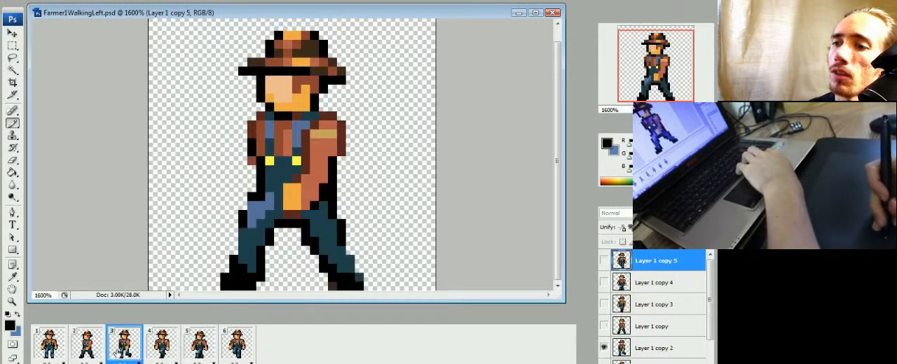
left_click(162, 350)
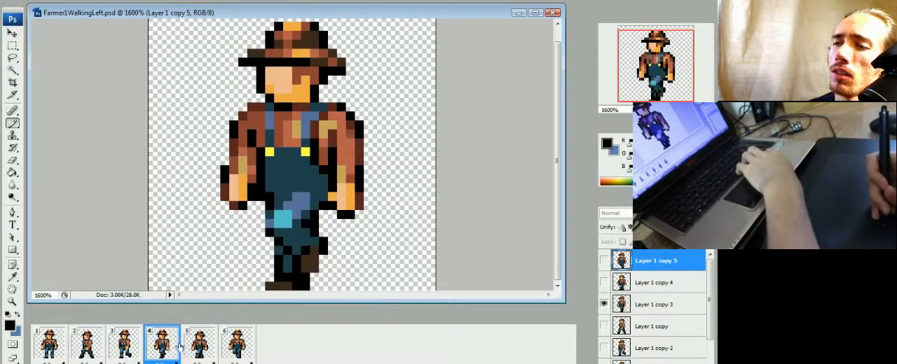
left_click(96, 349)
left_click(124, 355)
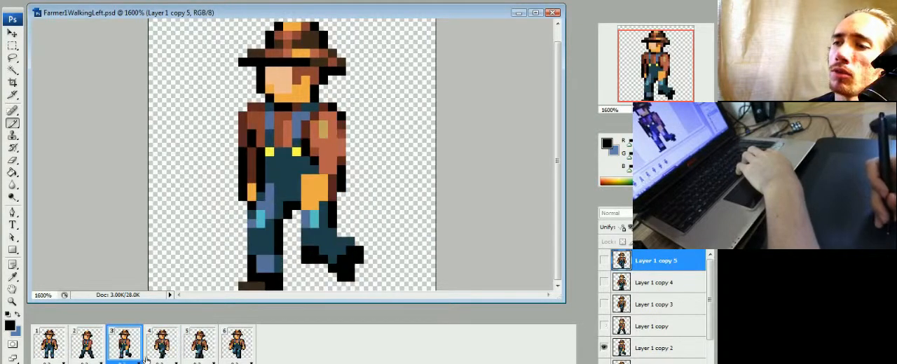
left_click(157, 355)
left_click(195, 354)
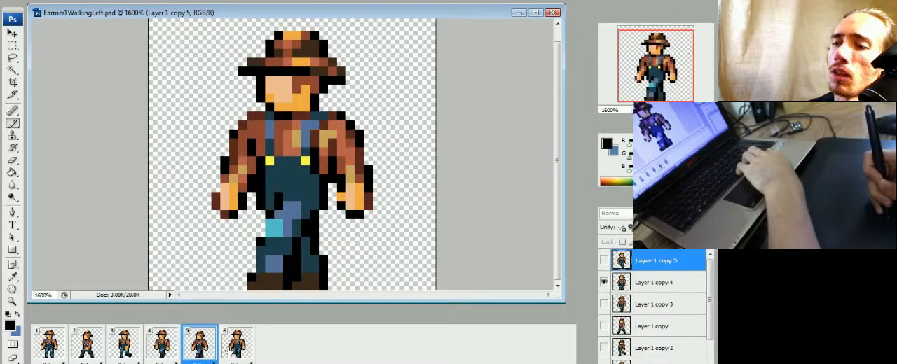
left_click(161, 343)
left_click(124, 343)
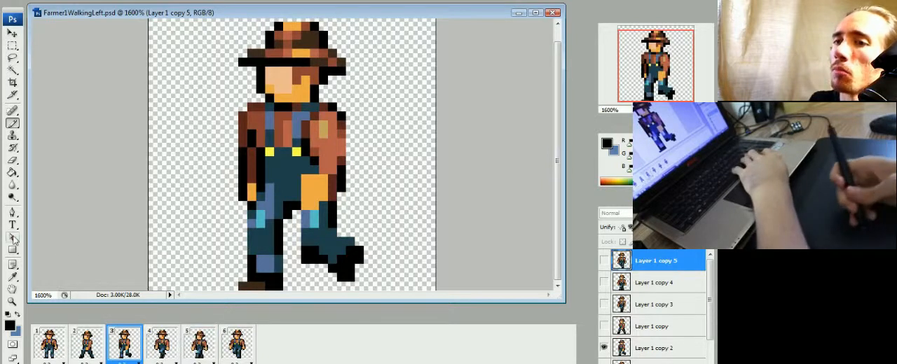
Step: Lasso the farmer's head, torso and arms in frame 4 and copy them from the Layer 1 copy 3 layer
key("l")
left_click(155, 356)
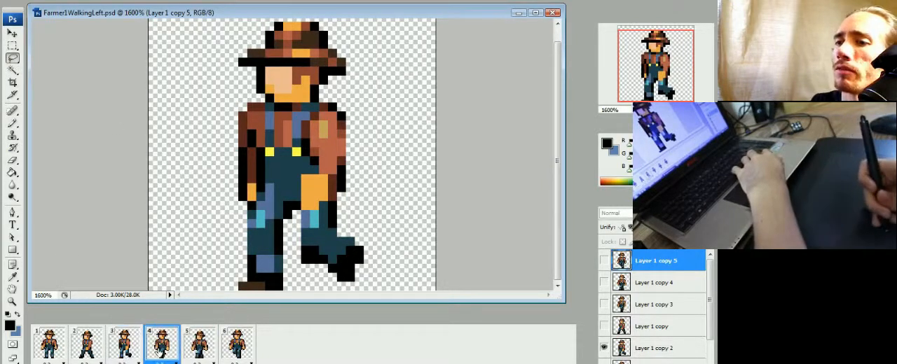
left_click(187, 352)
left_click(160, 356)
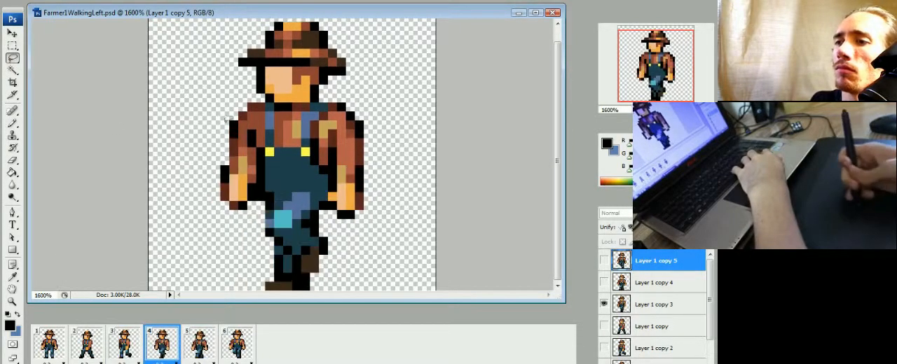
mouse_move(313, 14)
left_mouse_down()
mouse_move(384, 82)
mouse_move(381, 178)
left_mouse_up()
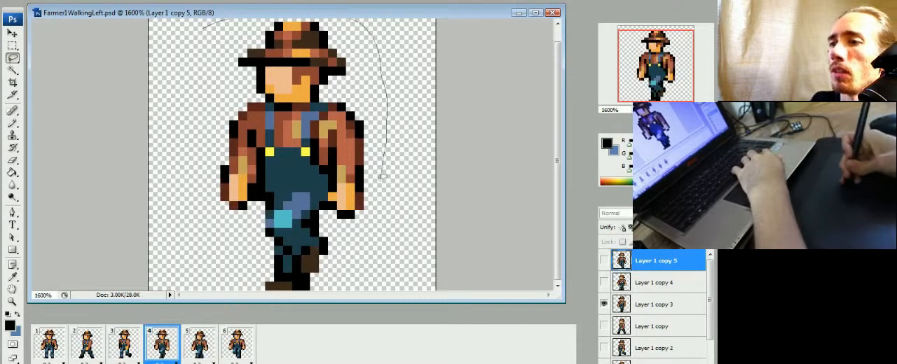
left_click_drag(254, 203, 205, 25)
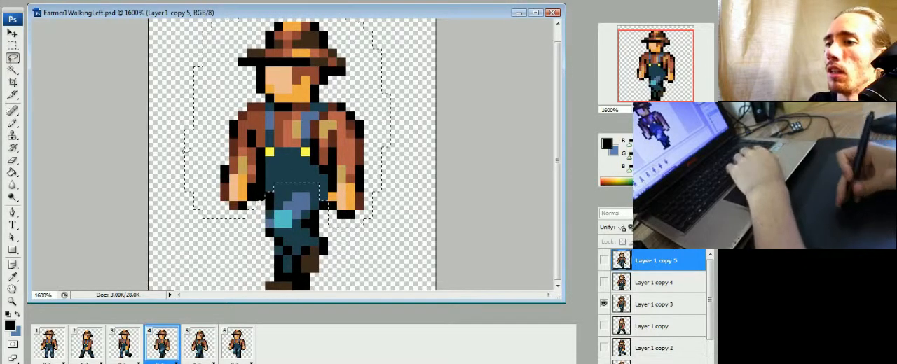
left_click(636, 309)
key("ctrl+c")
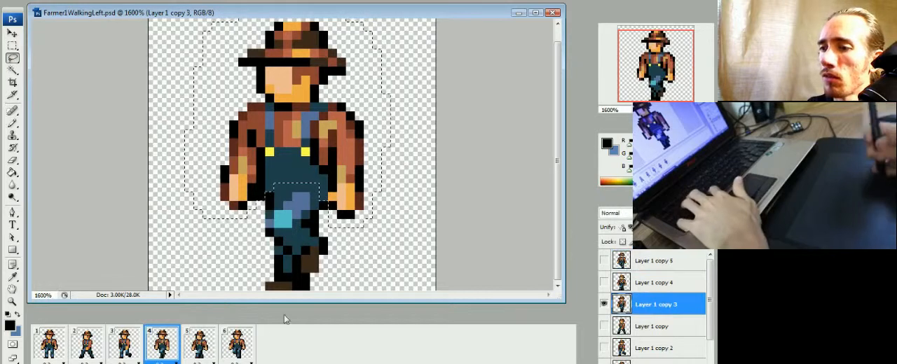
Step: Paste the copied upper body above Layer 1 copy 5 in frame 6 and shift it one pixel right to line it up
left_click(237, 342)
left_click(643, 263)
key("ctrl+v")
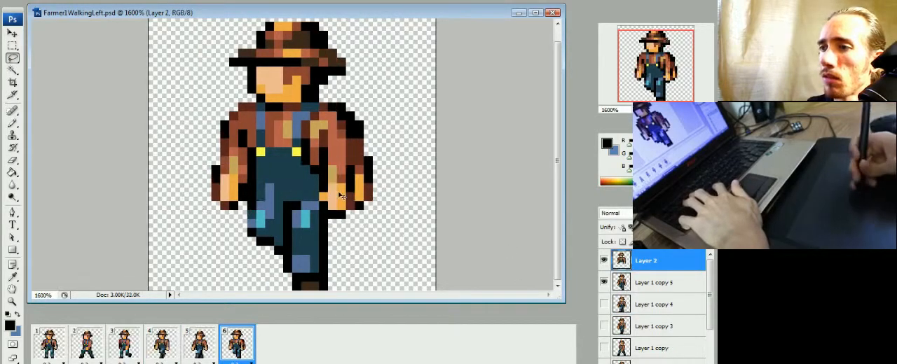
key("ctrl+Right")
Step: Erase the old arm and hand pixels on Layer 1 copy 5 that stick out around the pasted upper body, keeping the legs intact
left_click(633, 285)
key("e")
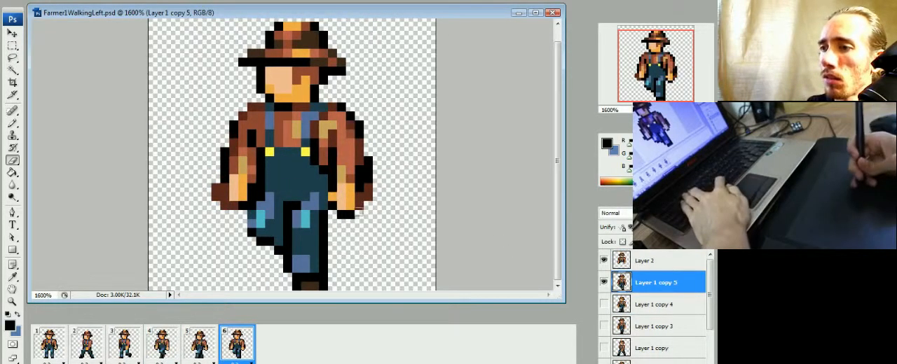
left_click_drag(225, 151, 225, 161)
left_click_drag(217, 188, 217, 197)
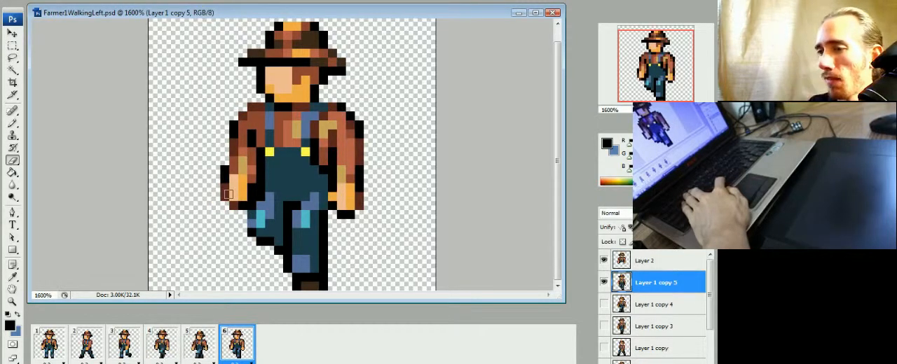
left_click(603, 282)
left_click(603, 281)
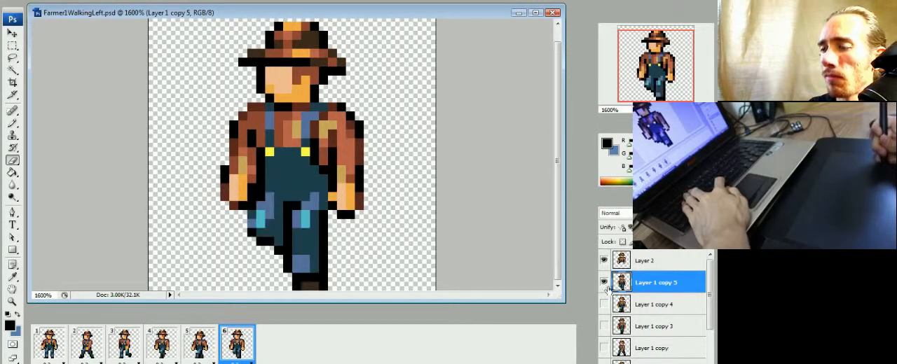
left_click(603, 261)
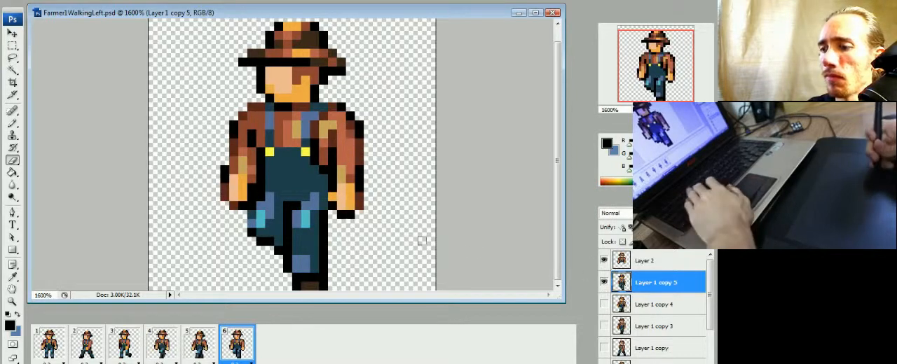
left_click_drag(261, 195, 278, 197)
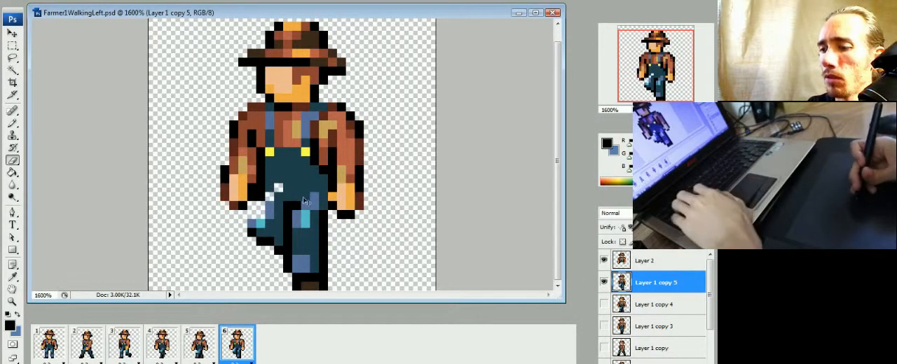
key("ctrl+z")
Step: Merge the pasted upper body into Layer 1 copy 5 and compare frame 6 with frame 5
left_click(642, 263)
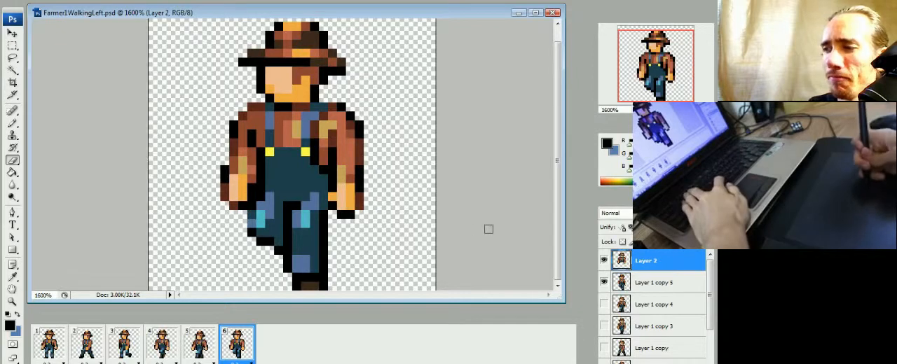
left_click(604, 262)
left_click(605, 262)
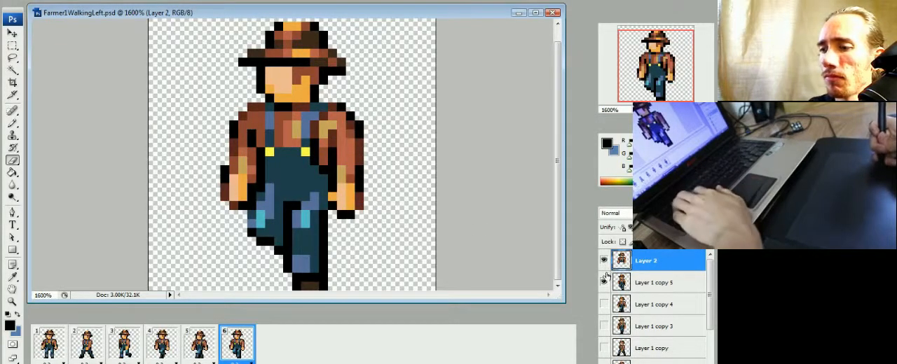
key("ctrl+e")
left_click(212, 351)
left_click(225, 351)
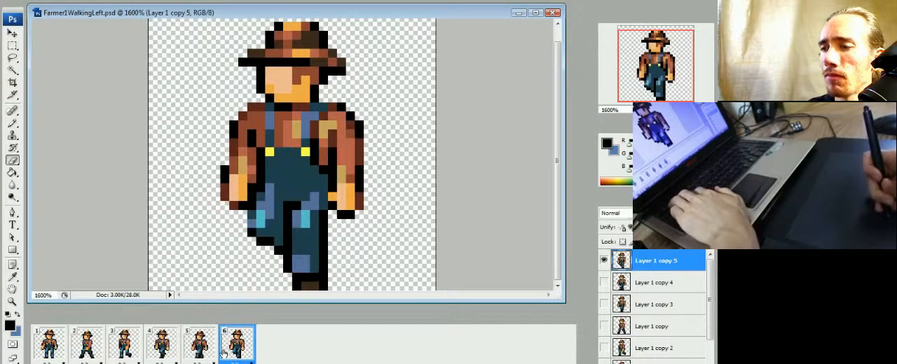
left_click(203, 357)
left_click(225, 359)
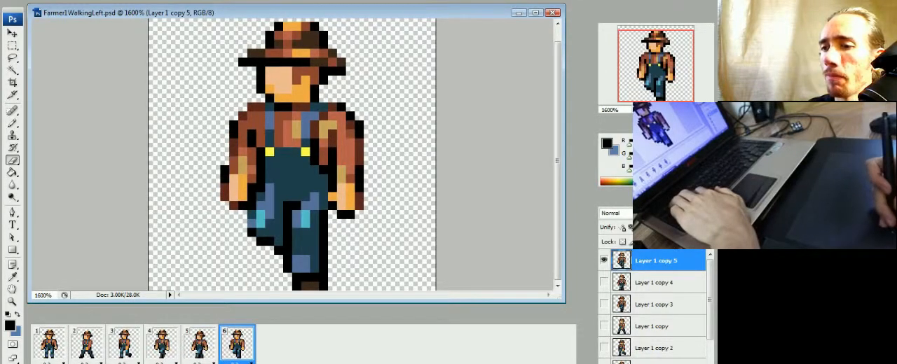
Step: Add frame 7 as a duplicate of frame 6 and hide the farmer layers in it
left_click(166, 363)
left_click(604, 261)
left_click_drag(712, 278, 712, 299)
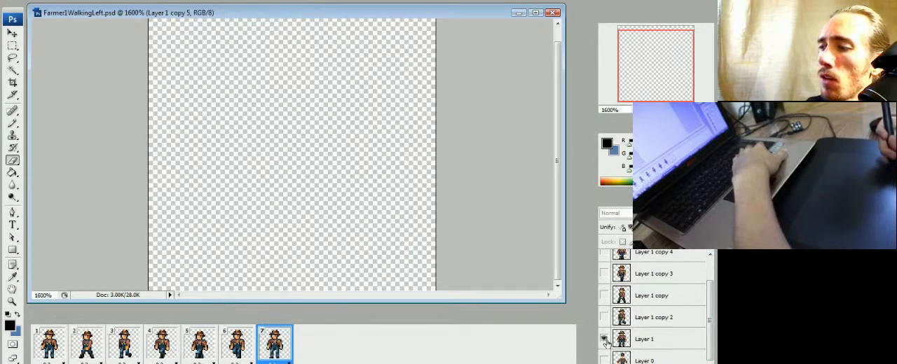
left_click(604, 339)
Step: Duplicate the standing farmer on Layer 1 for frame 7 and move the copy to the top of the layer stack
right_click(639, 339)
left_click(595, 112)
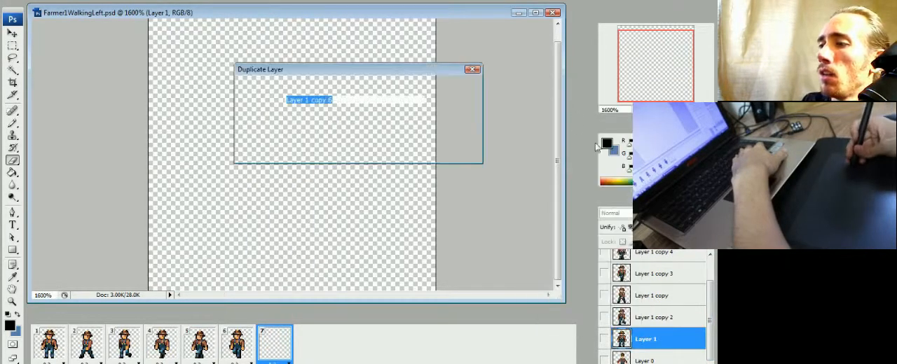
key("Return")
left_click(604, 339)
scroll(655, 305, "up", 1)
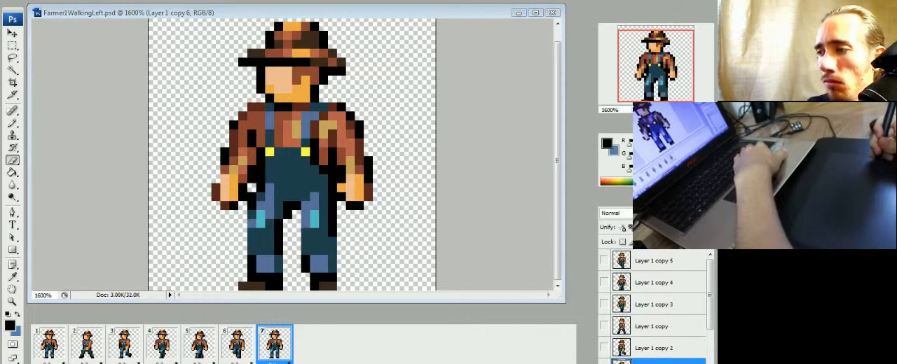
left_click_drag(636, 275, 650, 264)
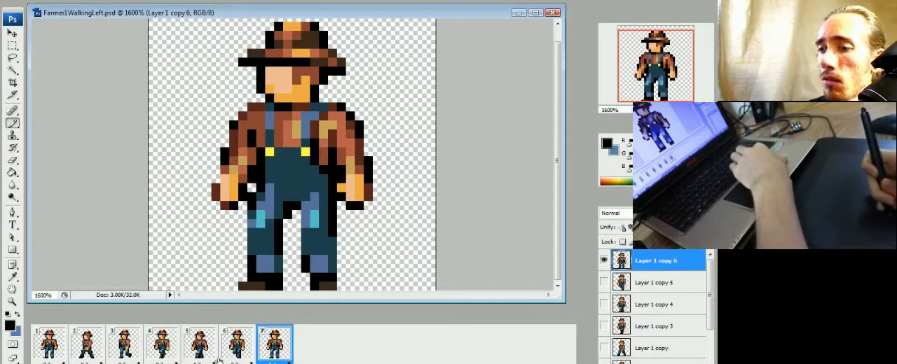
Step: Shift the lower part of the rear leg in frame 7 one pixel backward, checking the pose against frames 2 and 6
left_click(242, 347)
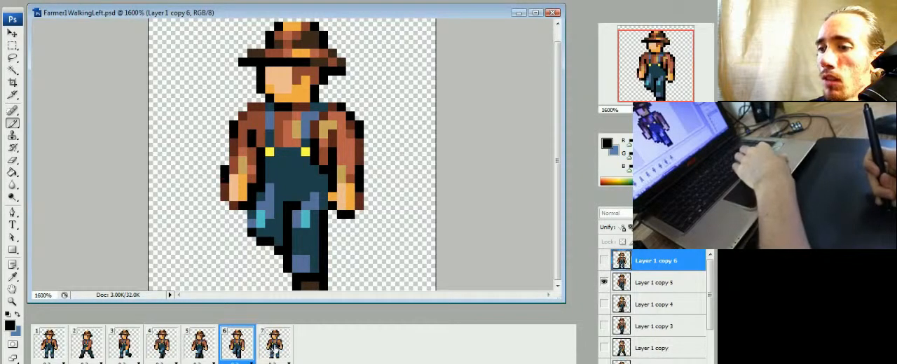
left_click(286, 341)
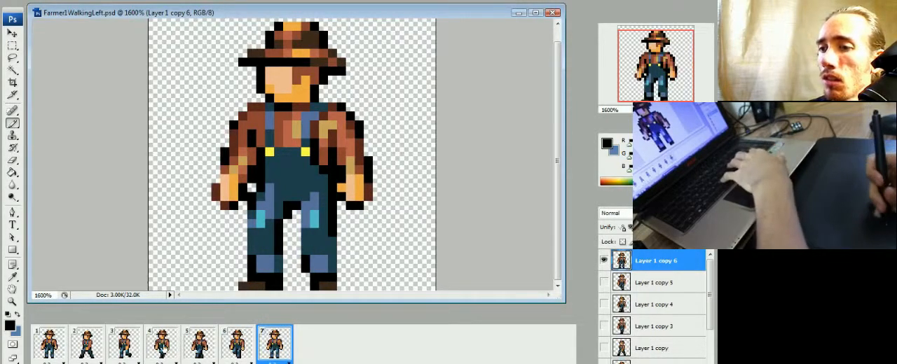
left_click(98, 349)
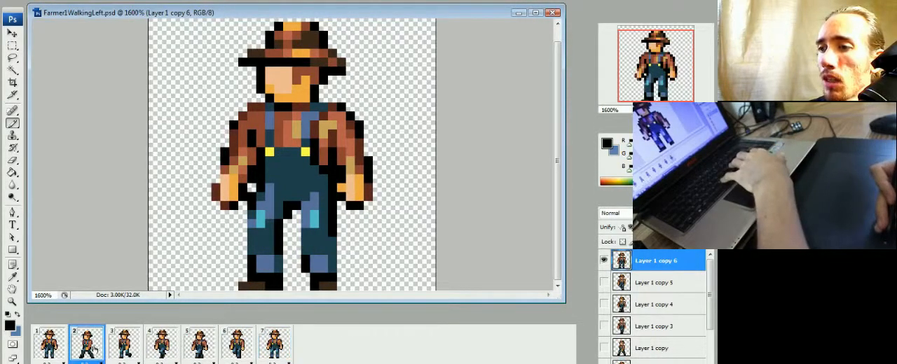
left_click(277, 350)
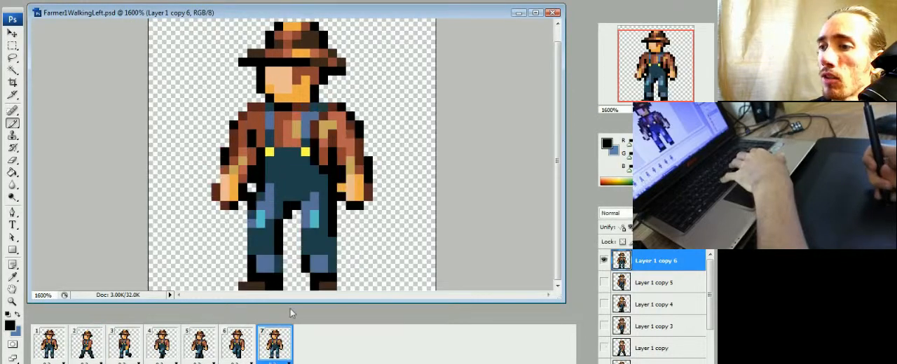
key("m")
left_click_drag(344, 233, 299, 305)
key("ctrl+Right")
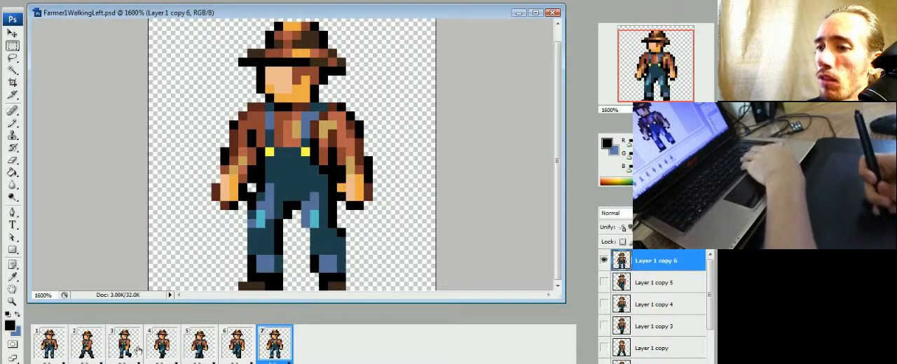
left_click(239, 339)
left_click(264, 334)
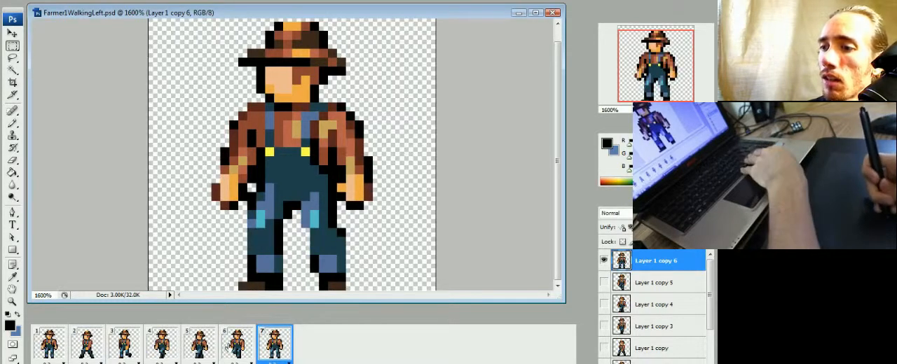
Step: Repaint the rear leg in frame 7, replacing its cyan patch with blue, trimming the lower blue patch and blackening the inner edge
key("b")
left_click(90, 346)
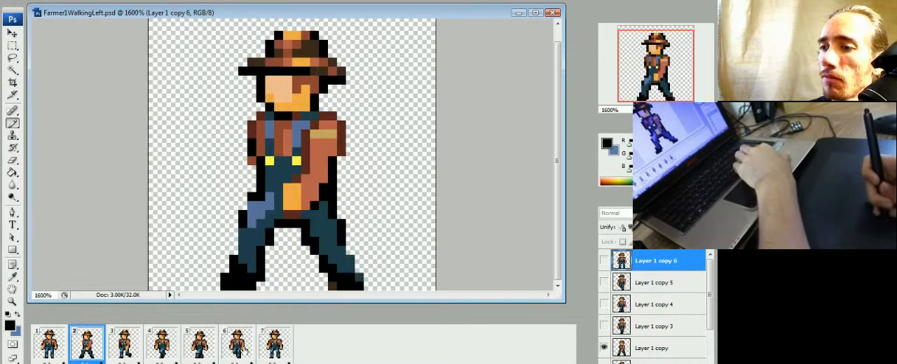
left_click(274, 342)
left_click(237, 342)
left_click(274, 341)
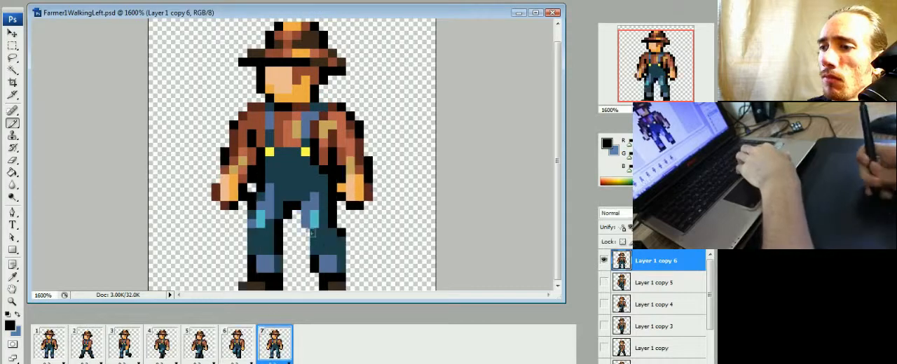
left_click(333, 267)
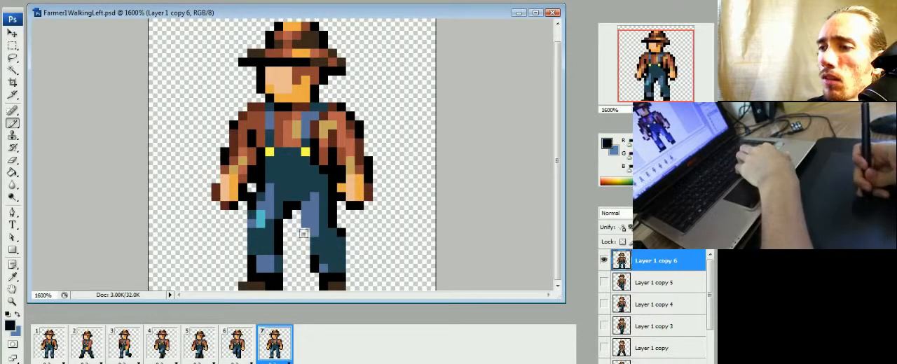
left_click(307, 222)
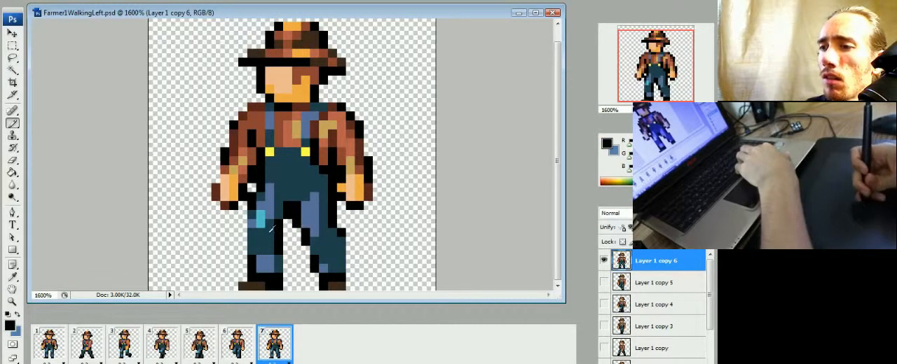
Step: Reshape the front leg in frame 7 into a bent leg with black pixels, comparing the pose with frames 2 and 5
key("Left")
key("Left")
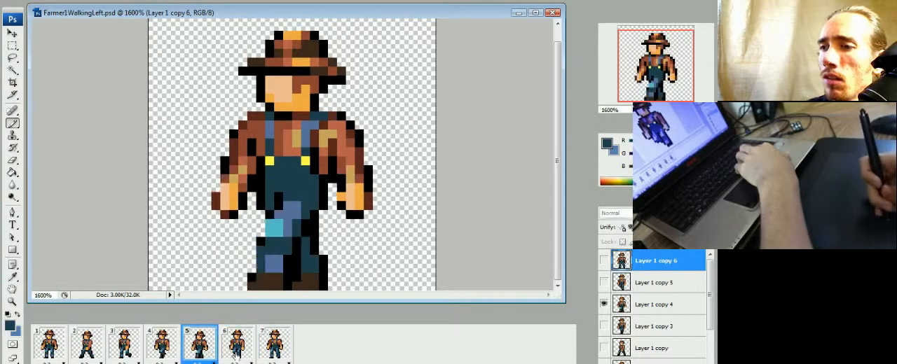
key("Right")
key("Right")
key("Right")
key("Right")
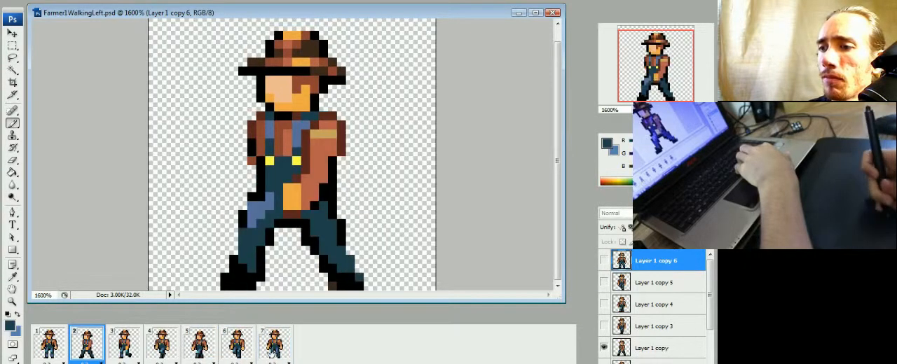
key("Left")
key("Left")
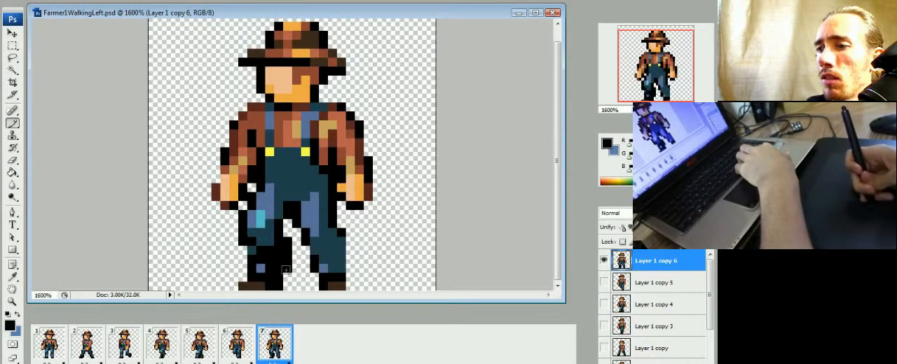
Step: Paint a raised dark brown boot on the front leg in frame 7 and erase the old foot and leftover shin pixels
left_click(281, 254)
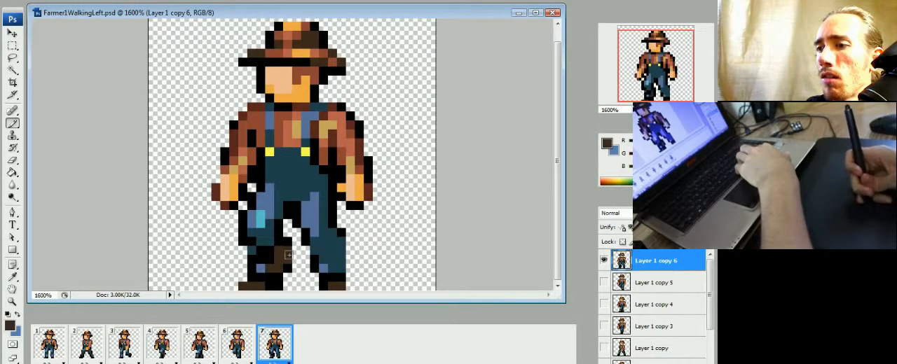
left_click(280, 269, "alt")
left_click(270, 277)
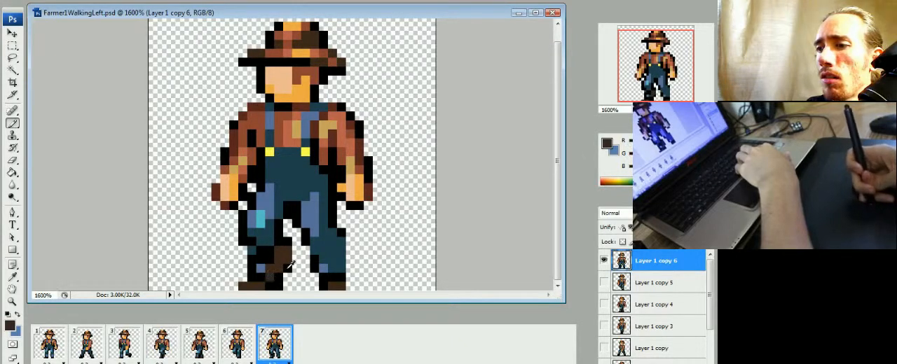
key("e")
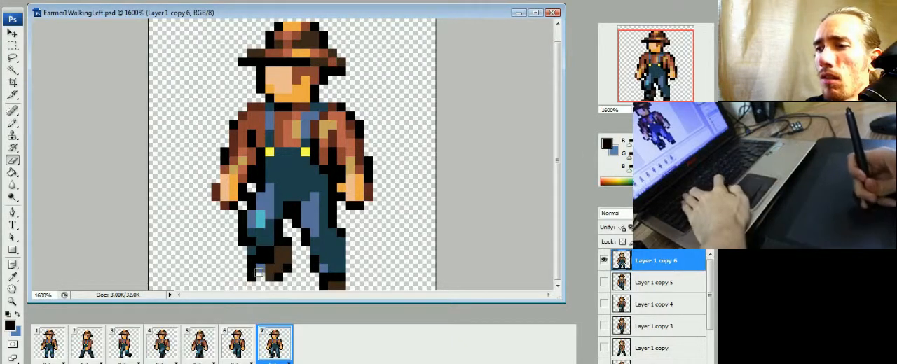
left_click_drag(260, 260, 252, 259)
left_click(252, 251)
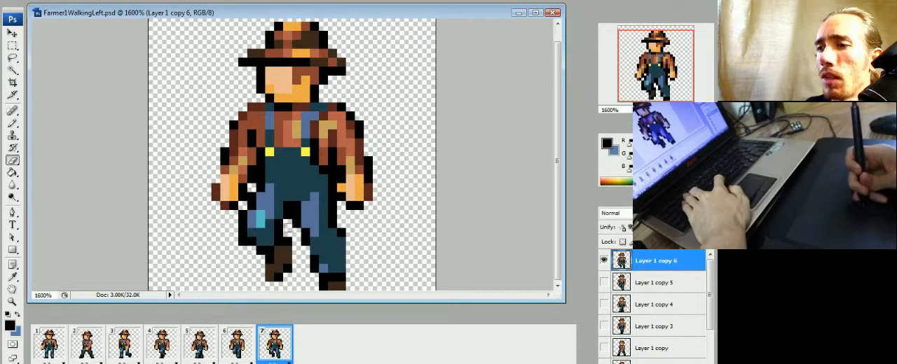
Step: Narrow the front knee's cyan patch to the outer edge and recolour the thigh and knee pixels in frame 7, checking other frames
key("b")
left_click(242, 334)
left_click(265, 345)
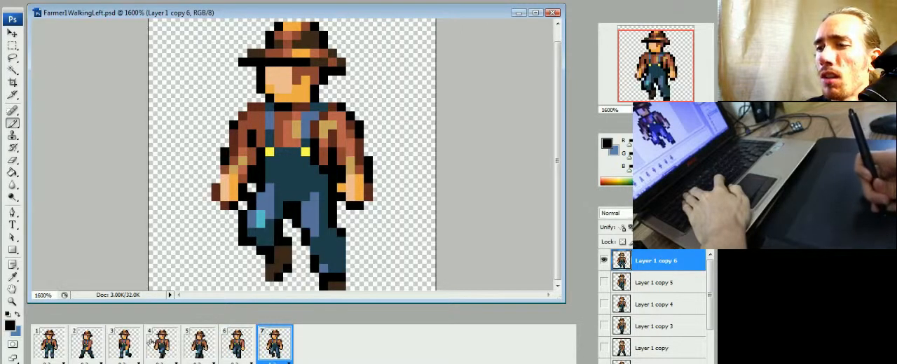
left_click(86, 343)
left_click(275, 343)
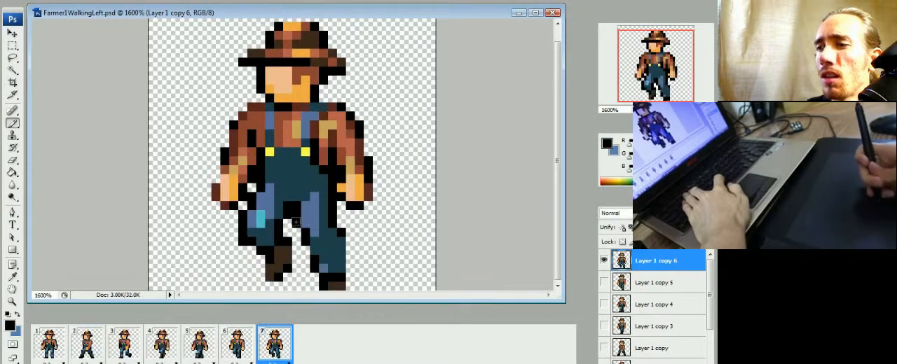
left_click(269, 199, "alt")
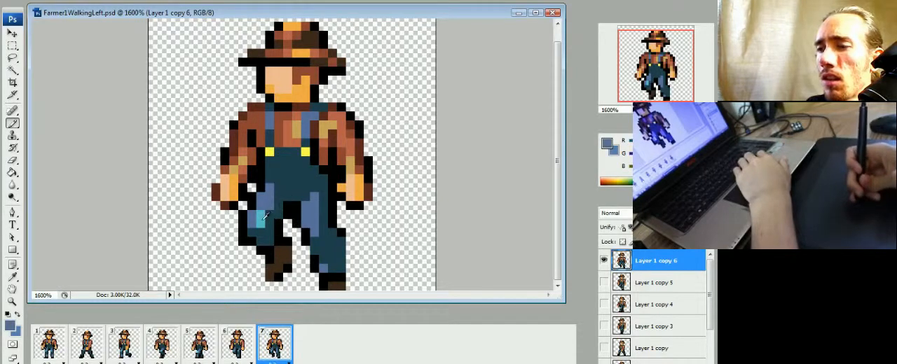
left_click(268, 206, "alt")
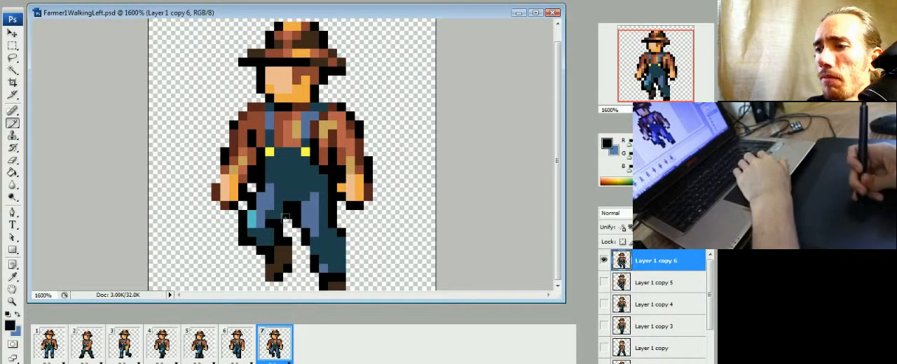
Step: Extend the front leg's dark teal shin down toward the raised boot in frame 7, comparing it with frame 6
left_click(236, 350)
left_click(274, 348)
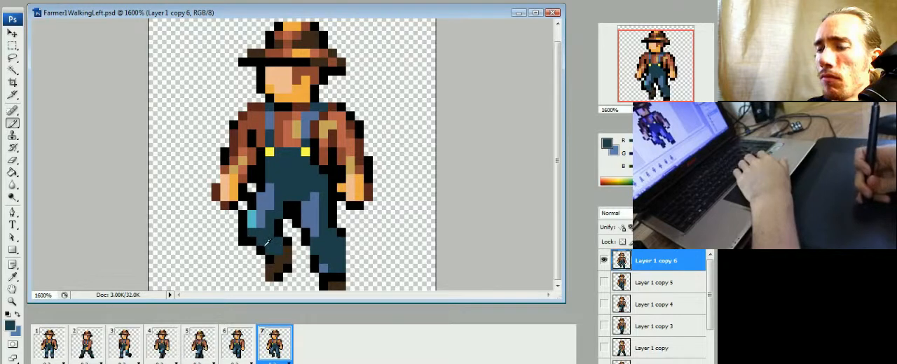
left_click(239, 354)
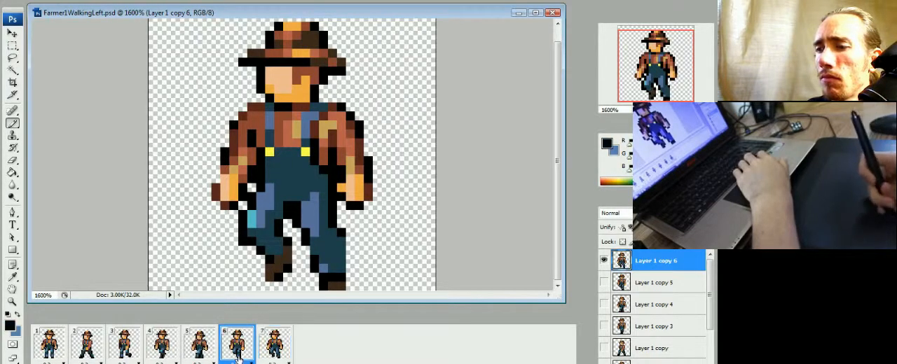
left_click(270, 349)
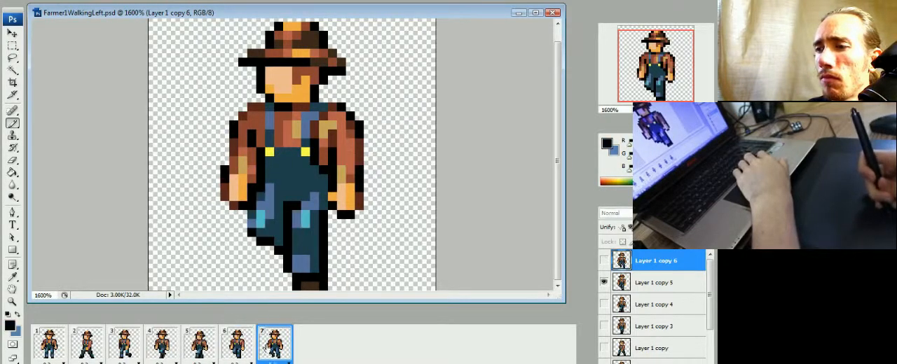
Step: Delete the standing-pose frame 1 and play the walking animation
left_click(96, 350)
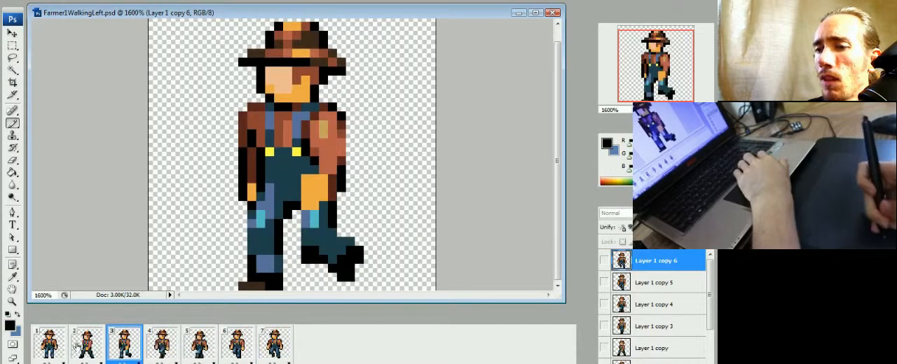
key("Delete")
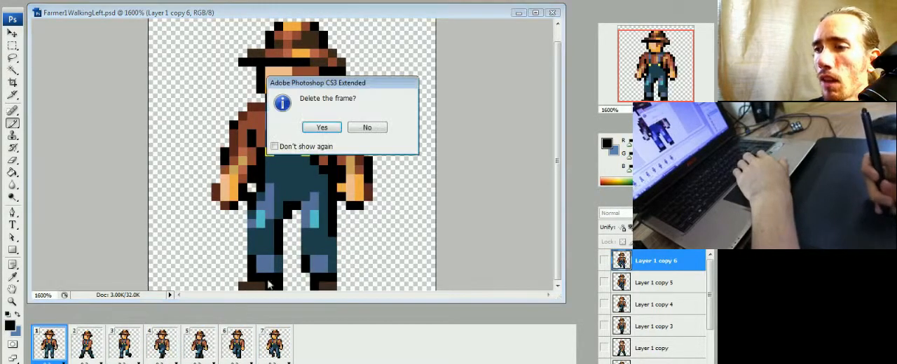
left_click(321, 127)
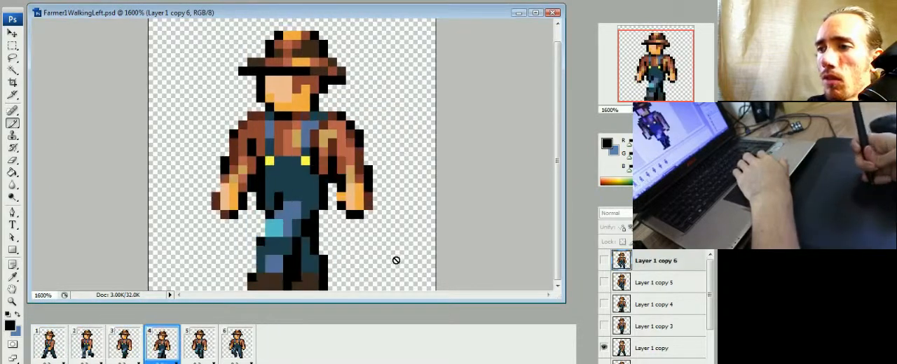
key("space")
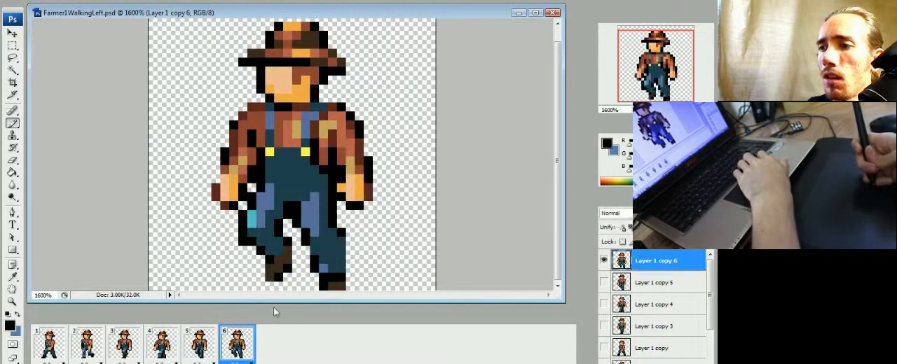
Step: Select the farmer's head, torso and arms in frame 2 with the Lasso and copy them from Layer 1 copy 2
left_click(133, 349)
left_click(160, 346)
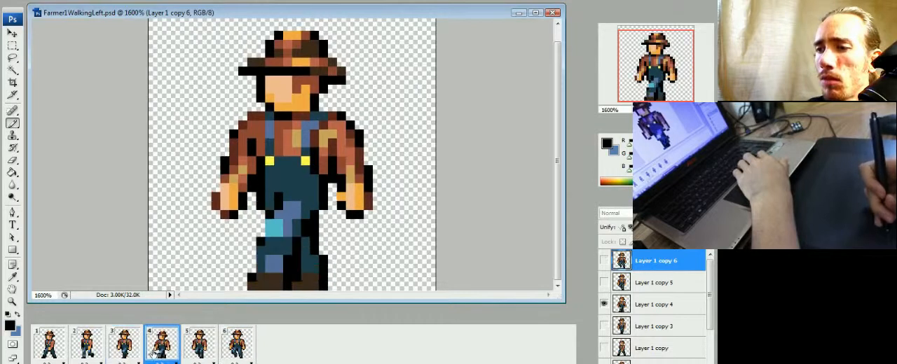
left_click(135, 347)
left_click(94, 344)
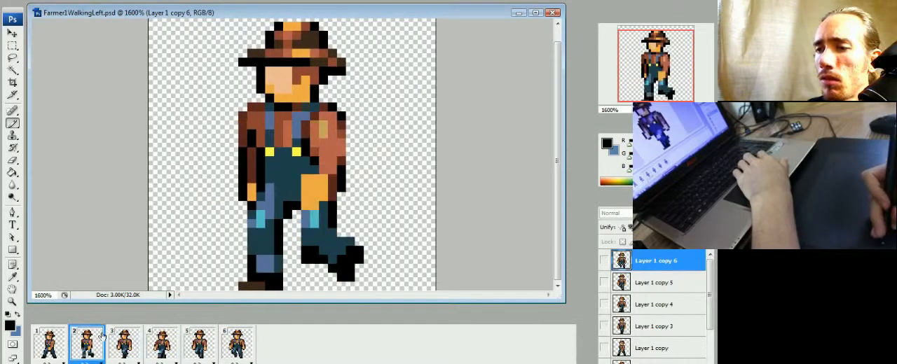
key("m")
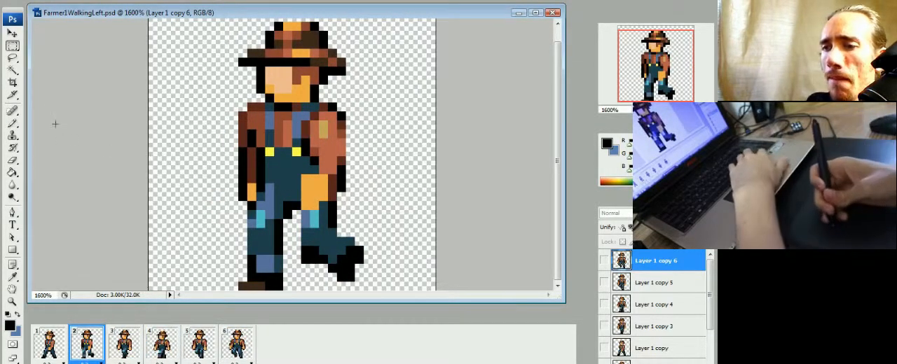
key("l")
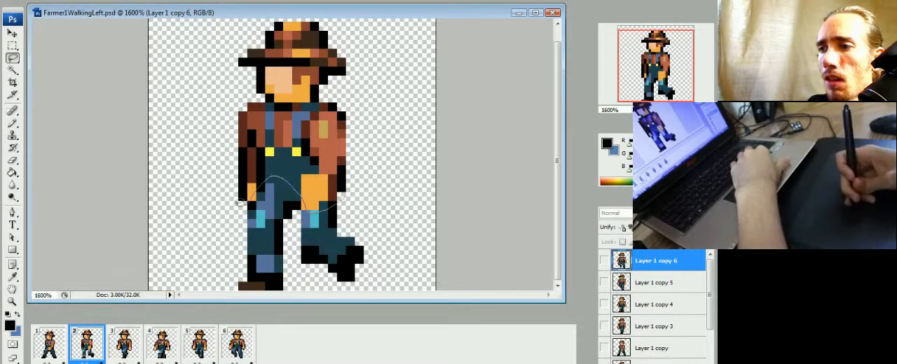
mouse_move(240, 203)
left_mouse_down()
mouse_move(241, 28)
mouse_move(379, 70)
mouse_move(382, 169)
mouse_move(369, 207)
left_mouse_up()
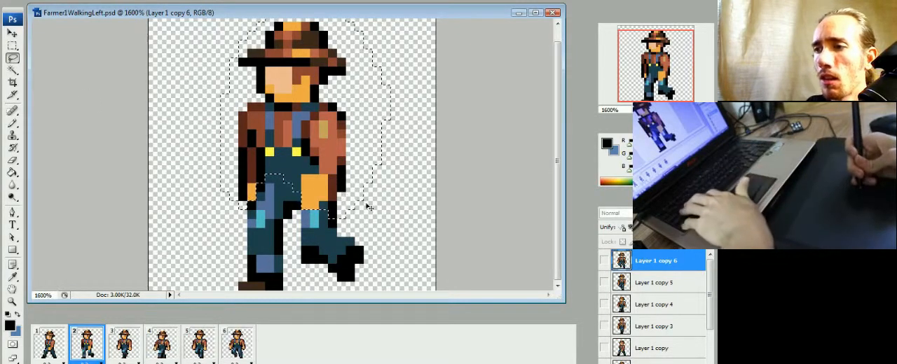
left_click(639, 362)
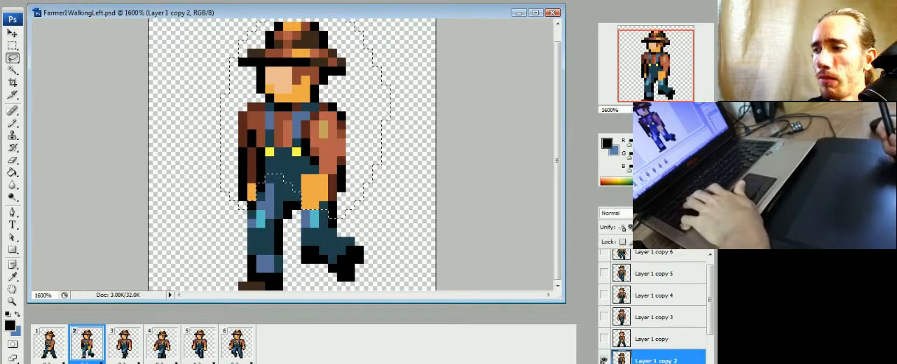
Step: Paste the copied upper body into frame 6 above Layer 1 copy 6 and align it over the existing head and torso
left_click(236, 344)
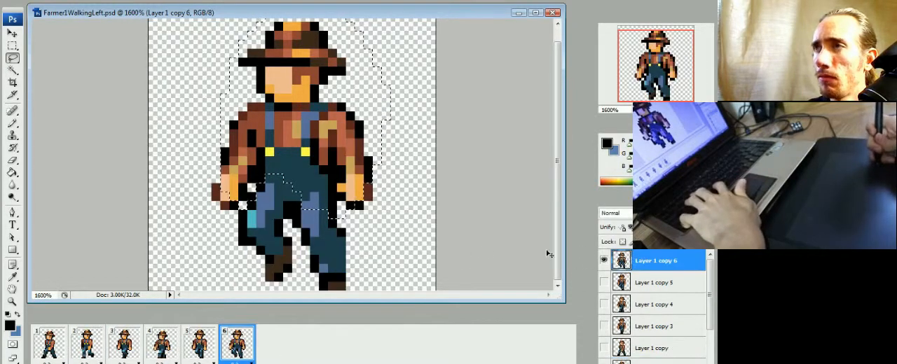
key("ctrl+v")
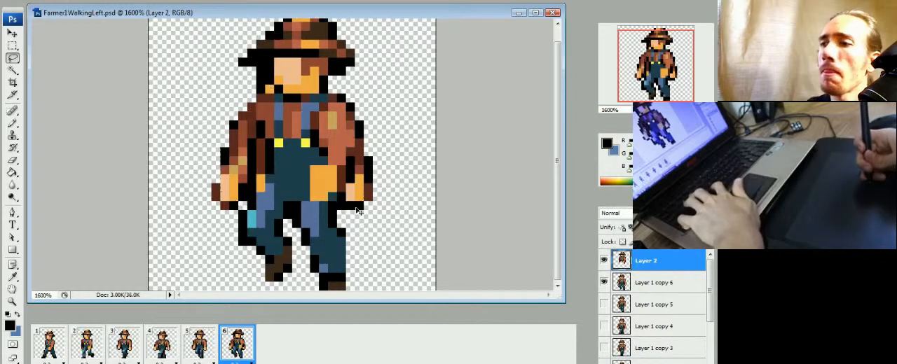
left_click_drag(326, 170, 321, 174)
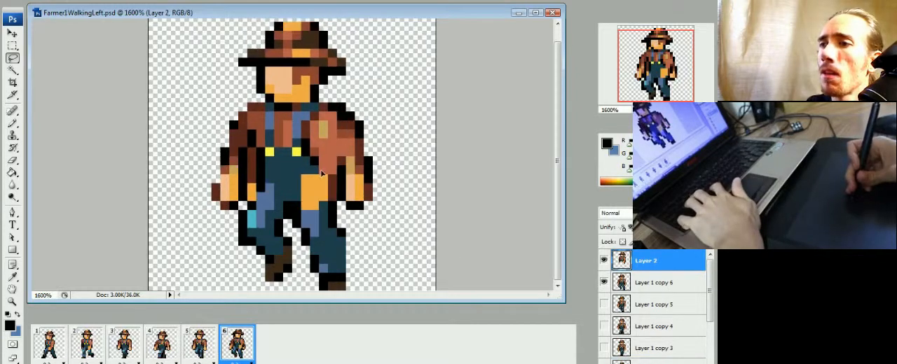
Step: Erase the old arms and hands on Layer 1 copy 6 around the pasted upper body, and compare frame 6 with frame 5
left_click(634, 287)
key("e")
left_click_drag(354, 203, 345, 169)
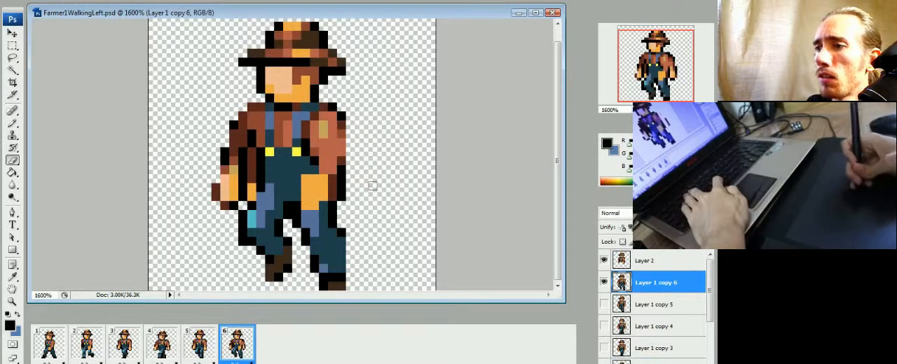
left_click_drag(226, 157, 226, 168)
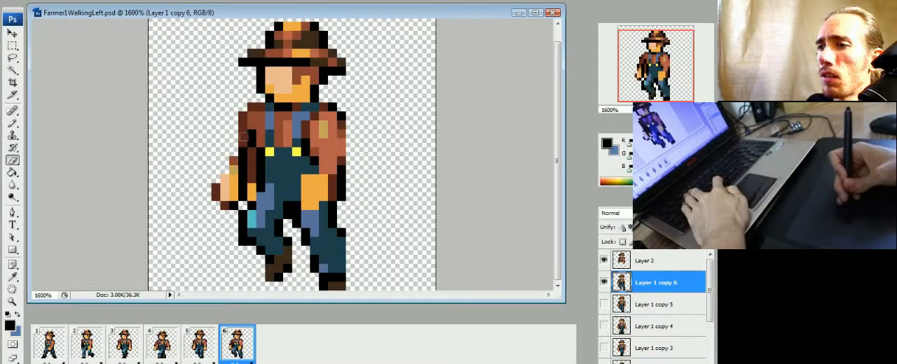
left_click(216, 342)
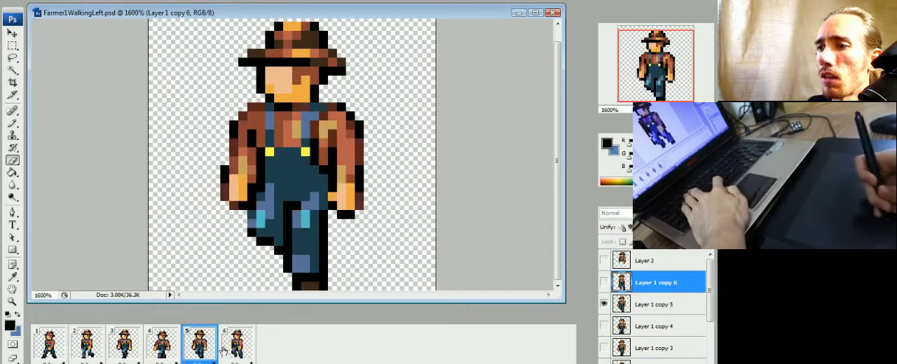
left_click(226, 348)
left_click(208, 351)
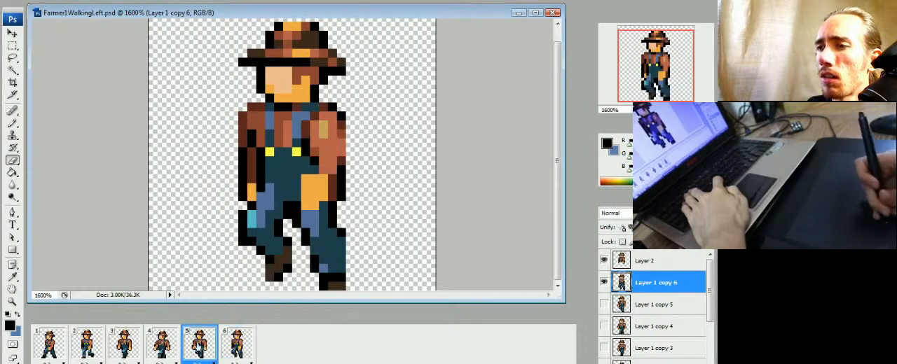
Step: Check the pasted upper body in frame 6 by toggling Layer 2, and merge Layer 2 down into Layer 1 copy 6
left_click(235, 354)
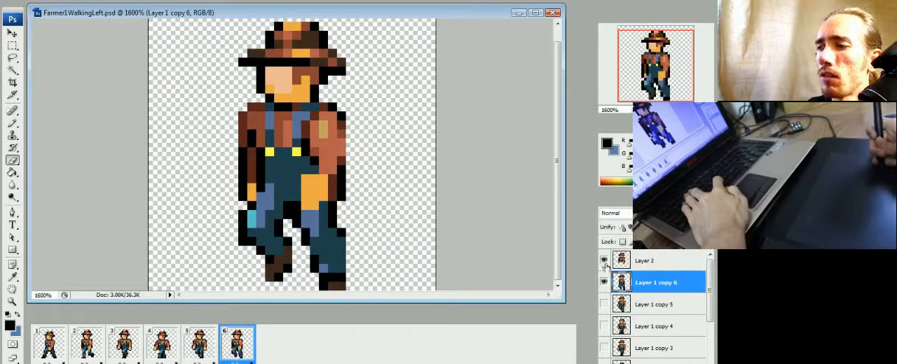
left_click(604, 261)
left_click(603, 261)
left_click(629, 261)
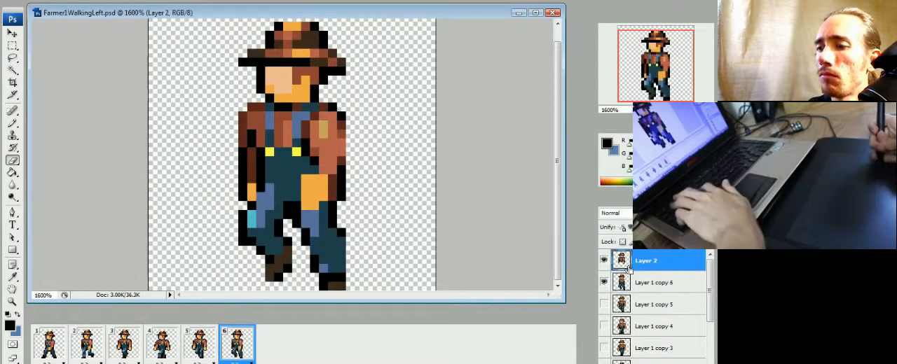
key("ctrl+e")
Step: Play the six-frame walking animation and examine the motion at several zoom levels
key("space")
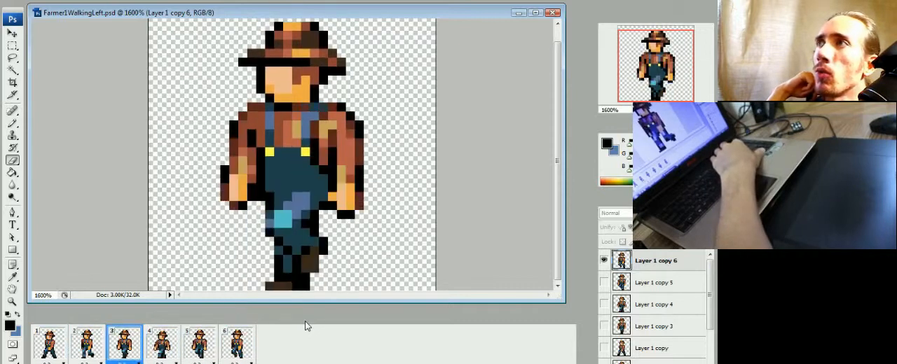
key("ctrl+minus")
key("ctrl+minus")
key("ctrl+minus")
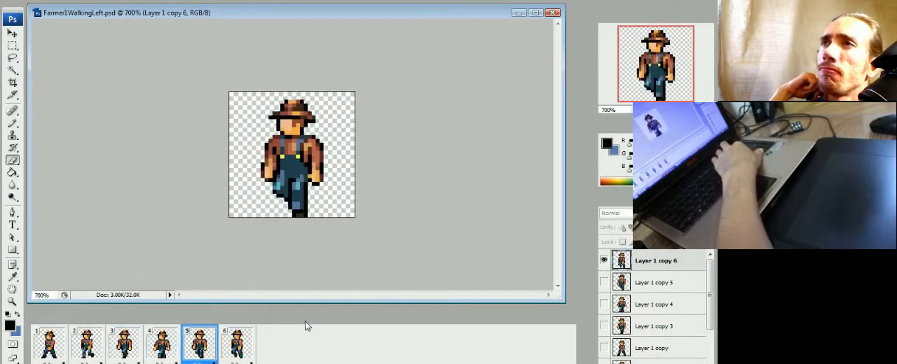
key("ctrl+minus")
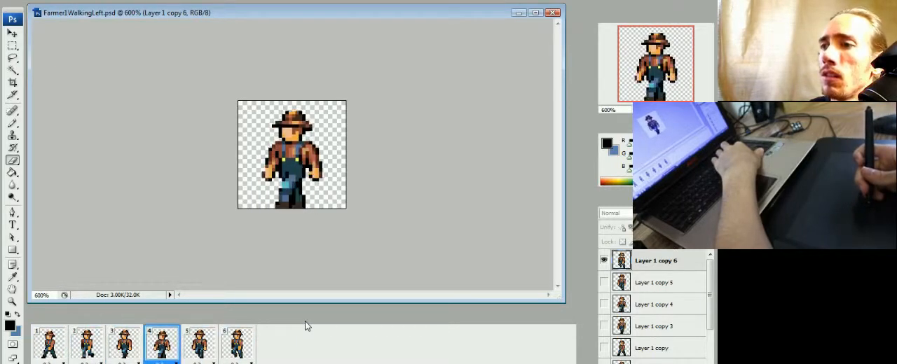
key("ctrl+plus")
key("ctrl+plus")
key("ctrl+minus")
key("space")
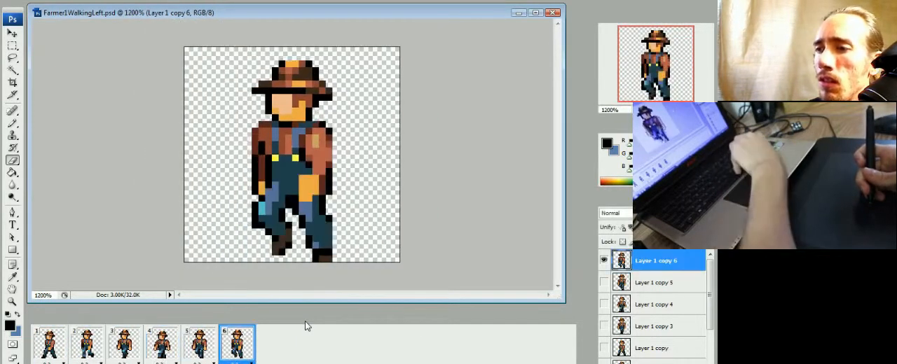
Step: Activate Layer 1 copy in frame 1, ready the Pencil with the sleeve's tan colour, and compare the pose with frame 2
left_click(66, 350)
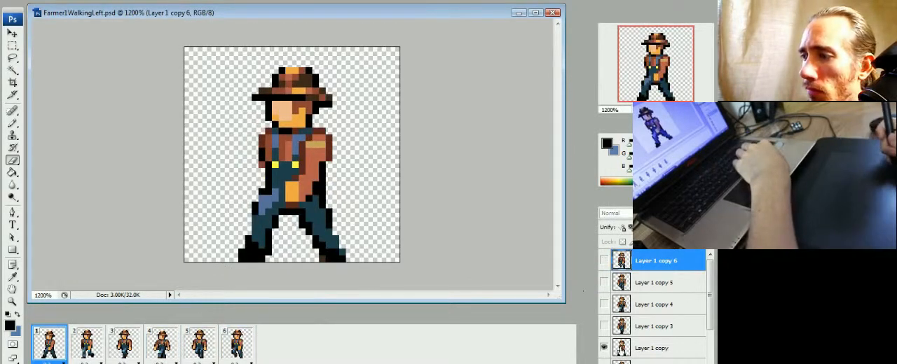
left_click(622, 350)
key("ctrl+plus")
key("ctrl+minus")
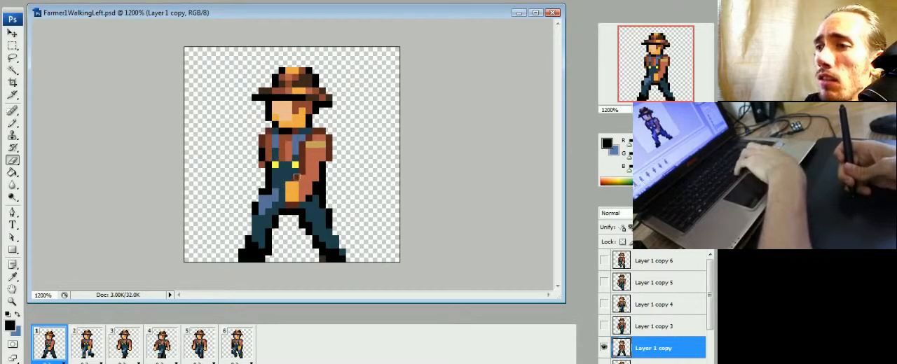
key("b")
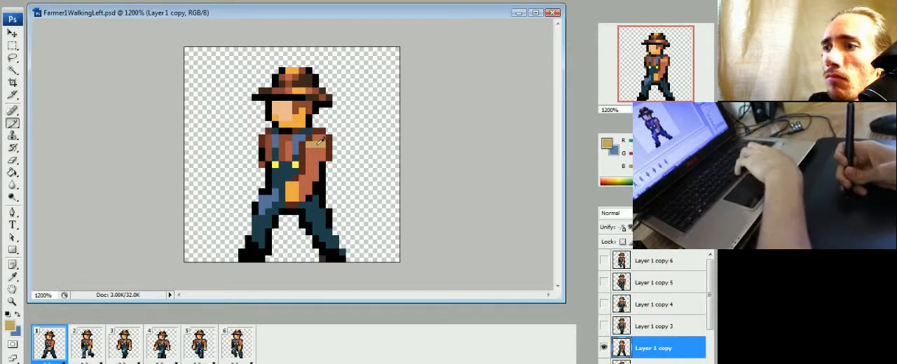
left_click(84, 348)
left_click(54, 348)
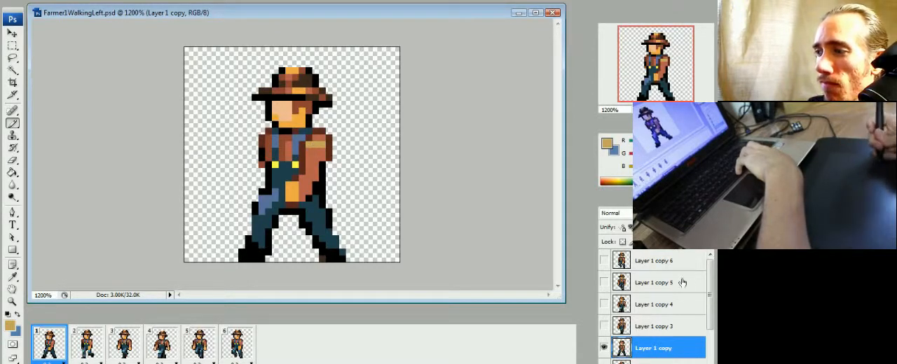
Step: Move Layer 1 to the top of the layer stack and briefly show its standing pose as a colour reference
left_click_drag(713, 284, 711, 307)
left_click_drag(654, 252, 654, 258)
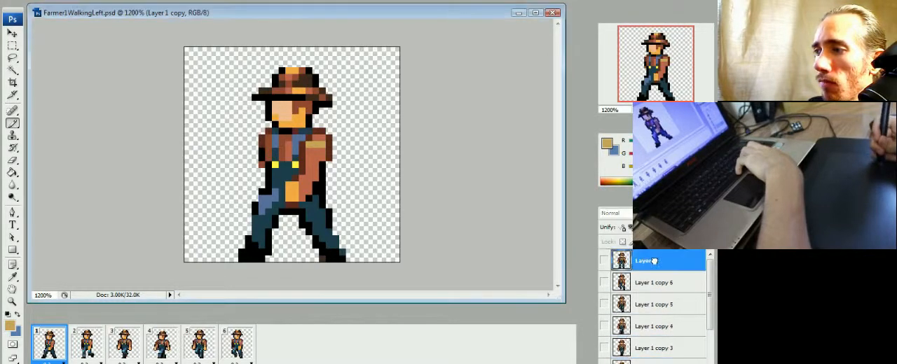
left_click(604, 262)
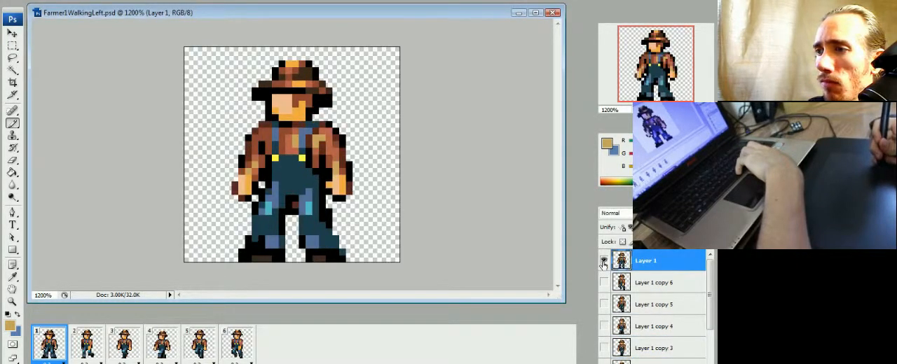
left_click(604, 262)
Step: On Layer 1 copy in frame 1, enlarge the sleeve's tan highlight and paint dark teal over part of the front thigh's blue
left_click(310, 154)
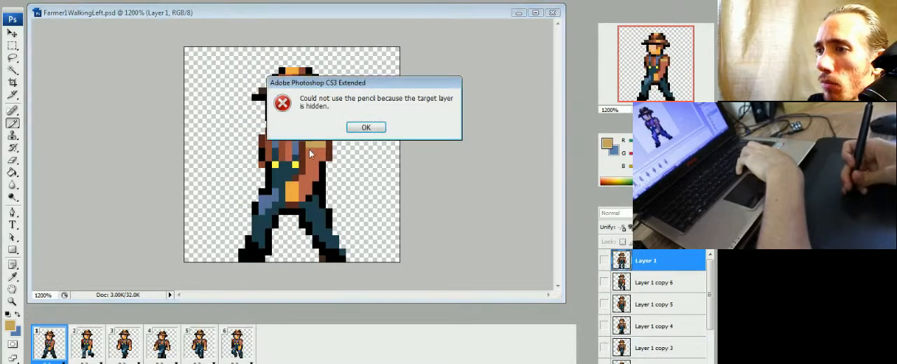
left_click(363, 127)
left_click(653, 361)
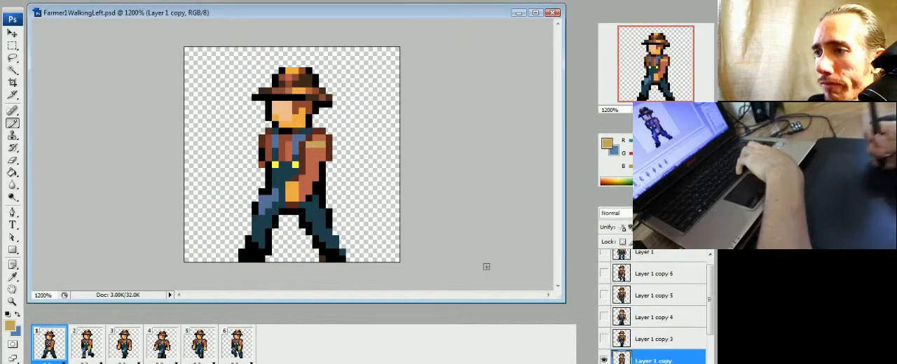
left_click(309, 152)
left_click(326, 149, "alt")
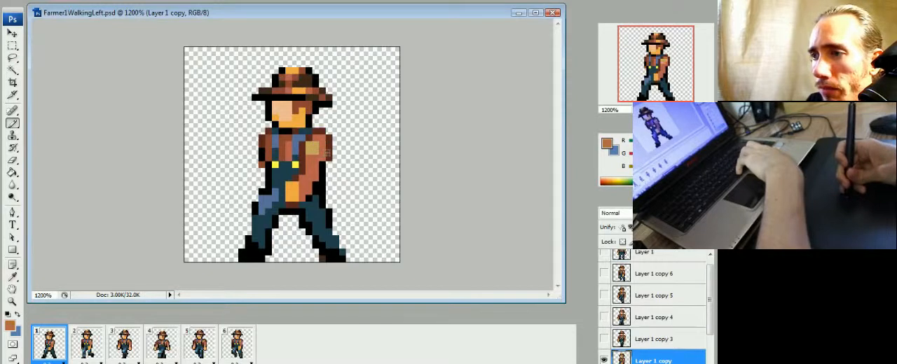
left_click(313, 145, "alt")
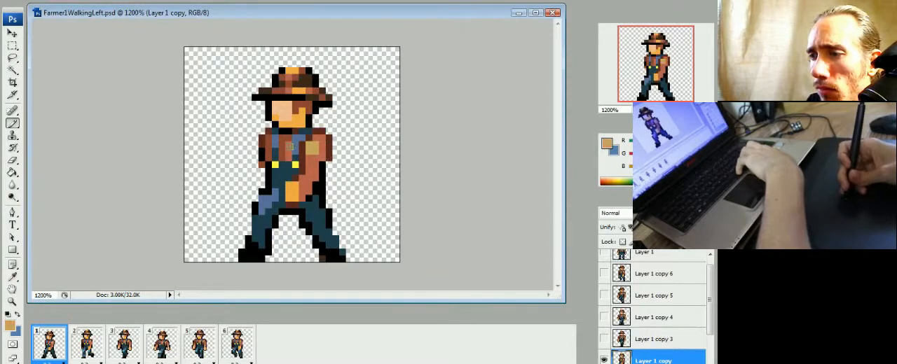
left_click(266, 137, "alt")
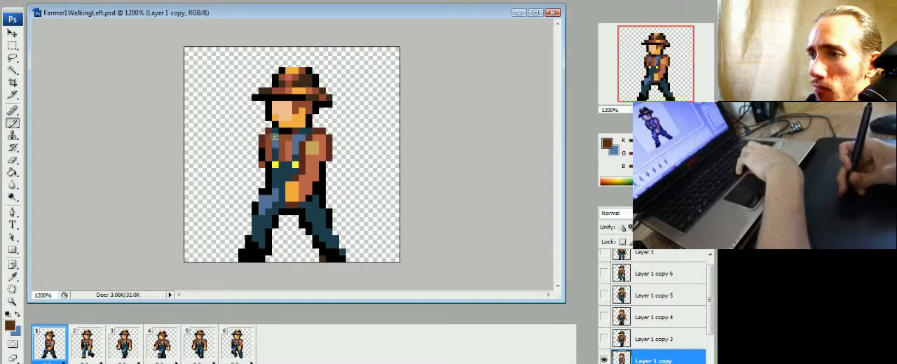
left_click(289, 178, "alt")
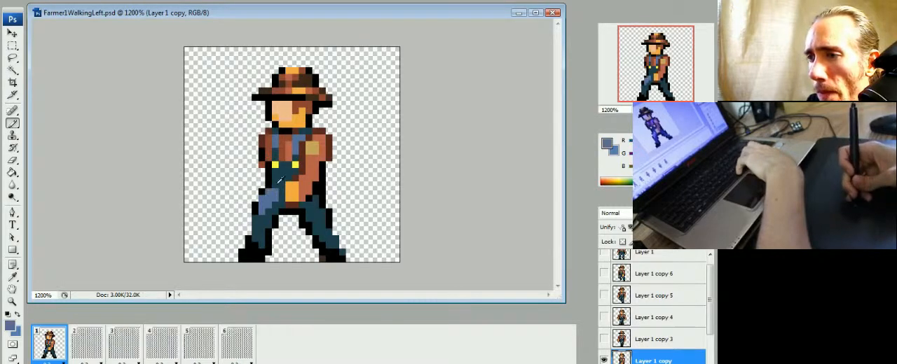
Step: Paint cyan and blue shading on the front leg's knee and lower leg in frame 1, sampling the knee colour from frame 6
left_click(101, 341)
key("space")
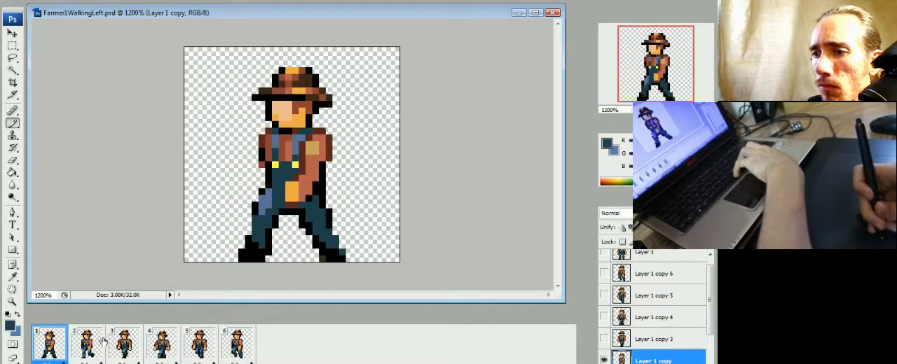
left_click(237, 349)
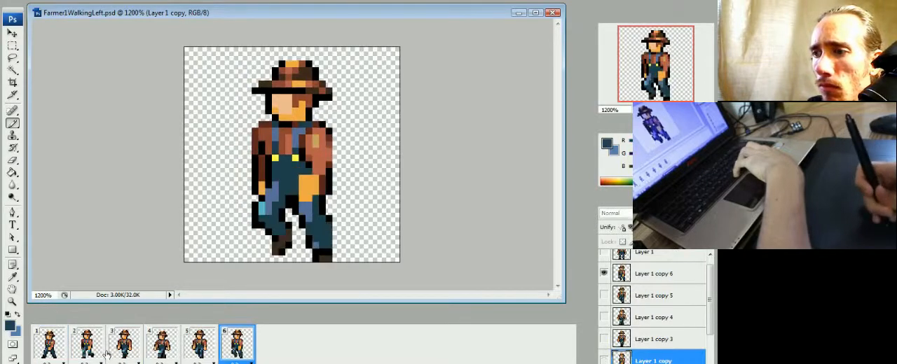
left_click(56, 355)
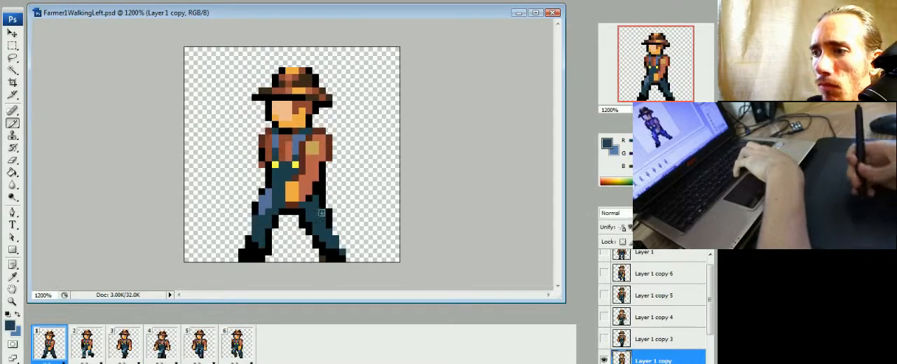
left_click(239, 354)
left_click(266, 207, "alt")
left_click(51, 347)
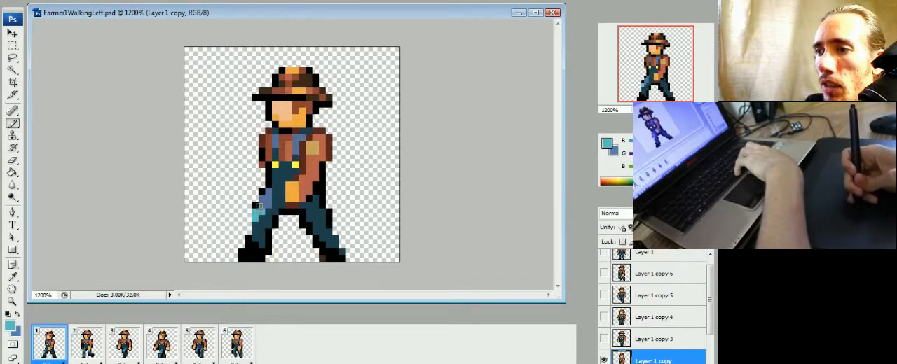
left_click(268, 195, "alt")
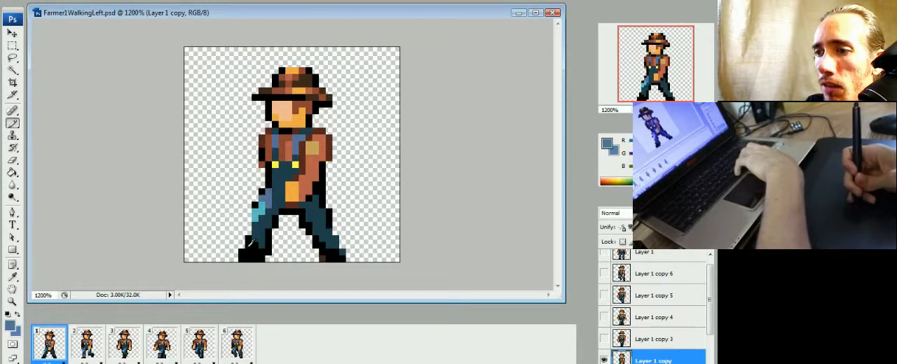
left_click(238, 345)
left_click(51, 345)
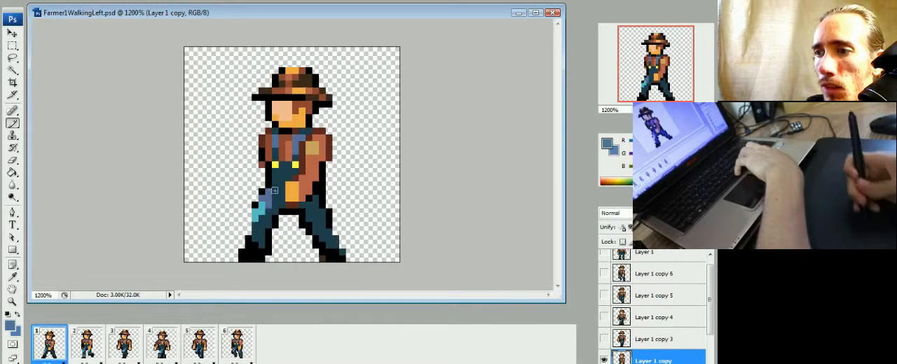
left_click(261, 204, "alt")
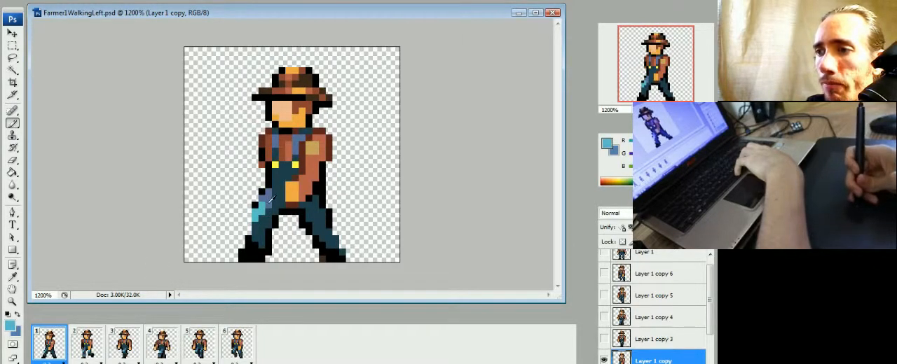
left_click(262, 220, "alt")
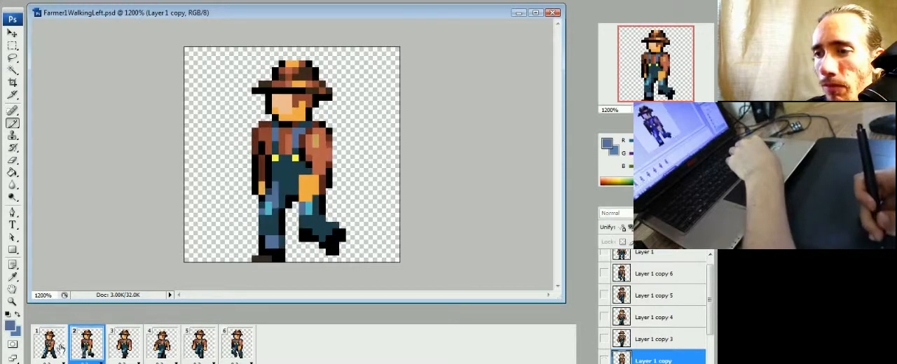
Step: Alternate between frames 1 and 2 to examine how the farmer's leg shading and pose change
left_click(85, 344)
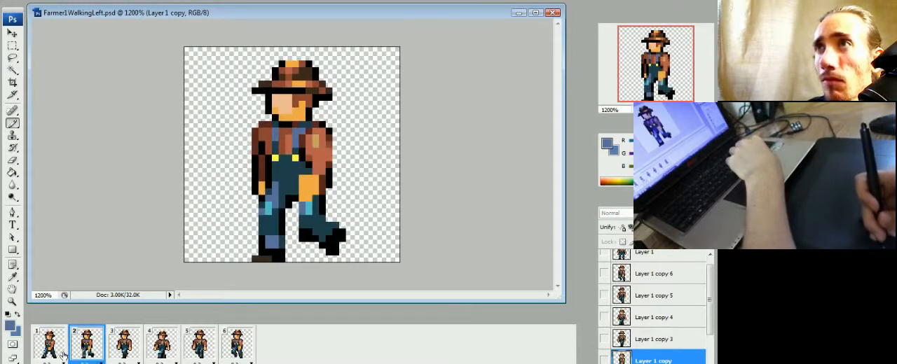
left_click(62, 354)
left_click(82, 354)
left_click(63, 350)
left_click(100, 349)
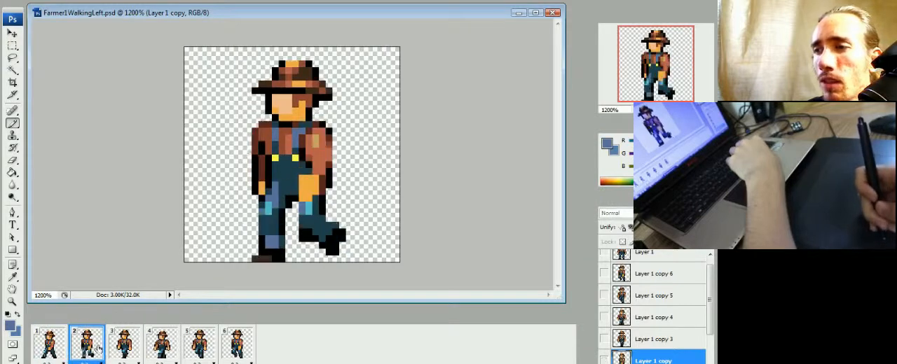
left_click(58, 349)
left_click(88, 355)
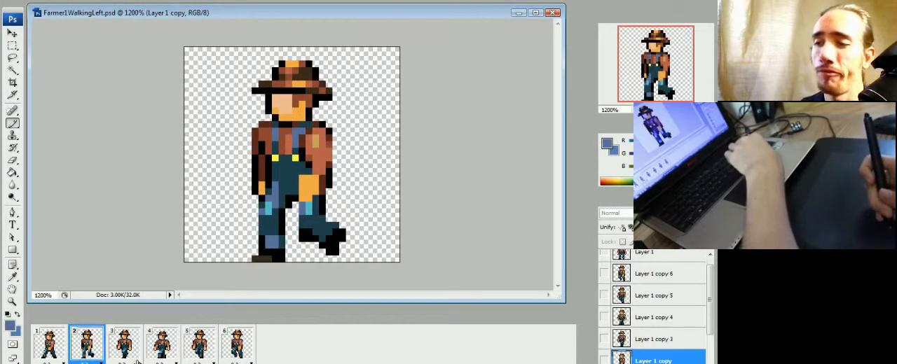
left_click(53, 350)
left_click(86, 351)
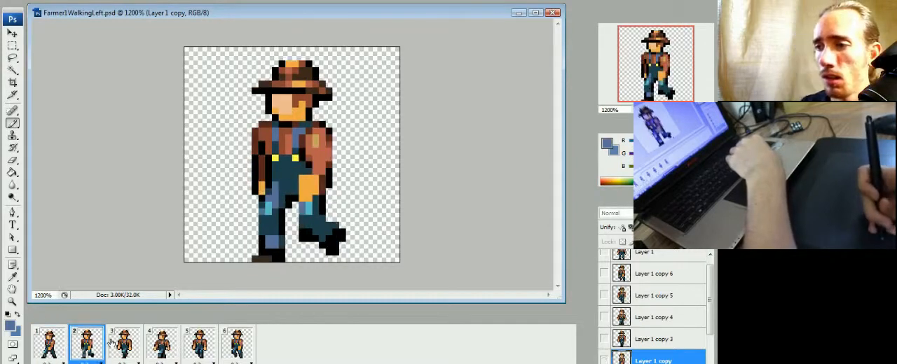
left_click(52, 354)
left_click(84, 352)
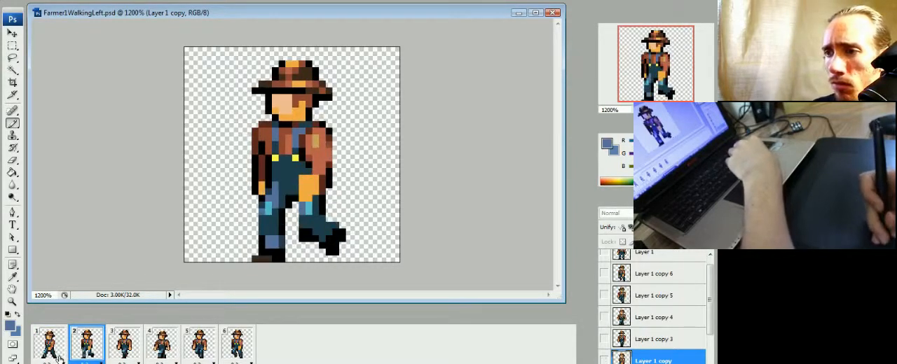
Step: Paint the farmer's front shoe dark brown in frame 1 using the rear shoe's colour
left_click(56, 356)
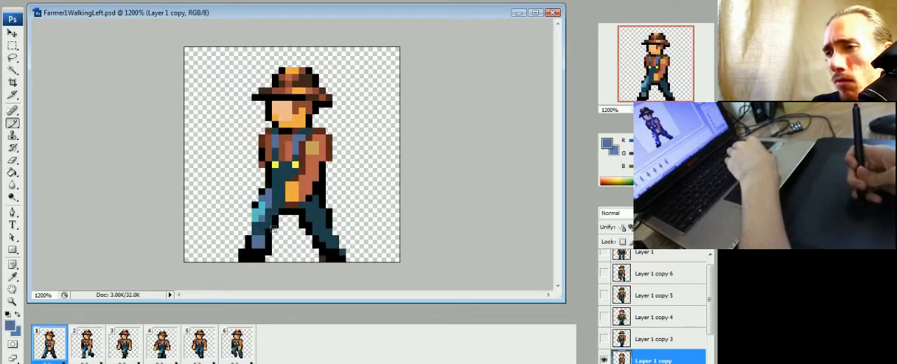
left_click(323, 258, "alt")
left_click_drag(249, 259, 256, 258)
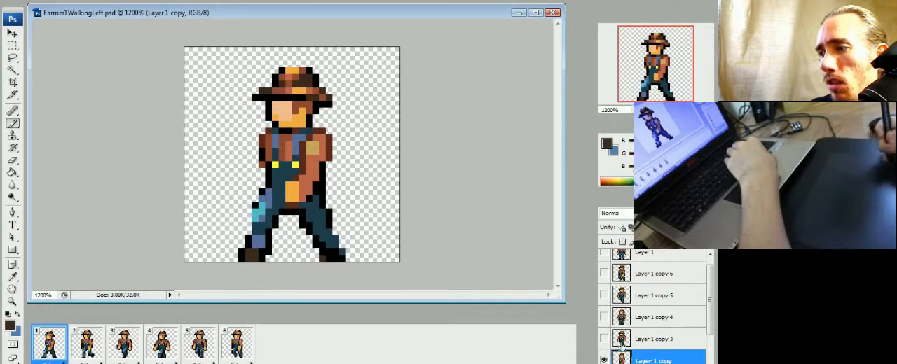
Step: Compare frame 1 with the Layer 1 reference pose and paint black over the upper part and heel of the front shoe
left_click_drag(709, 298, 709, 289)
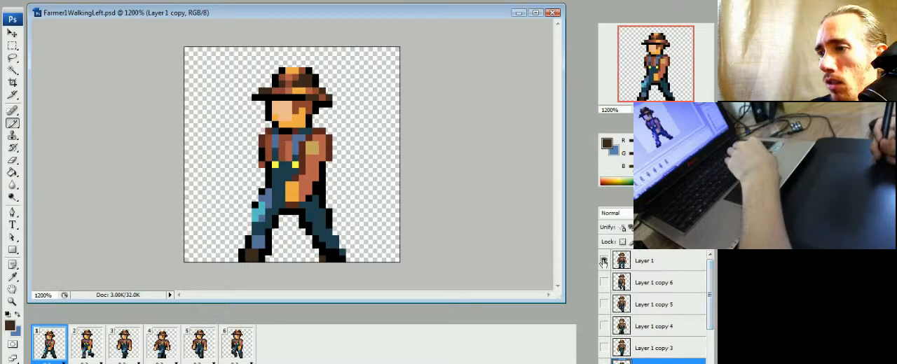
left_click(603, 261)
left_click(603, 261)
left_click(604, 261)
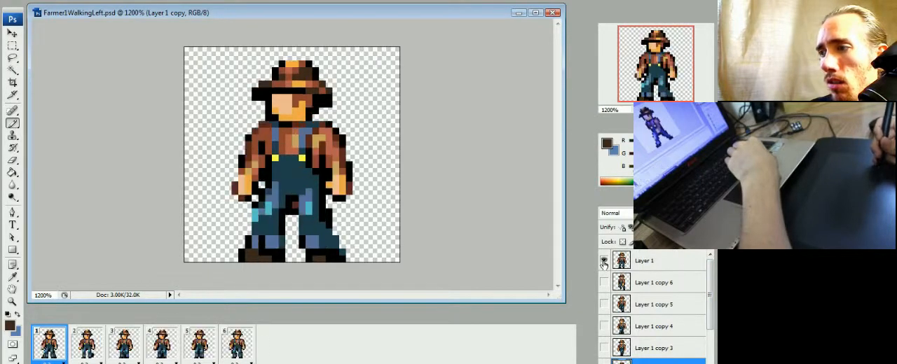
left_click(603, 260)
left_click(257, 252, "alt")
left_click(240, 258)
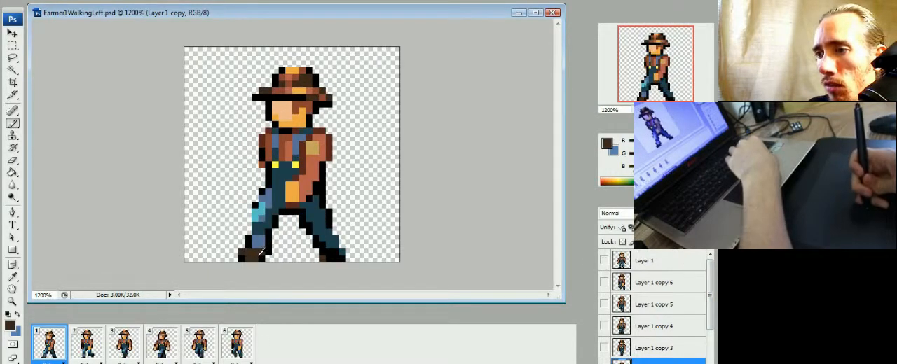
left_click(260, 255, "alt")
left_click_drag(256, 253, 241, 253)
left_click(253, 257, "alt")
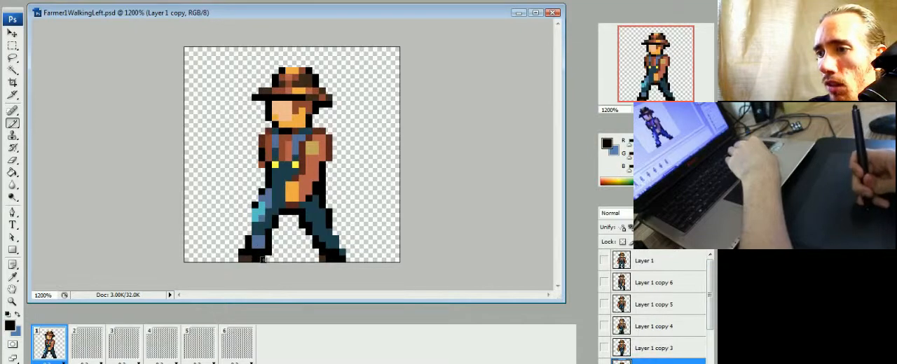
Step: Check the shoe length against Layer 1 and extend the front shoe's toe one pixel forward on Layer 1 copy, with black above the dark brown
left_click(604, 260)
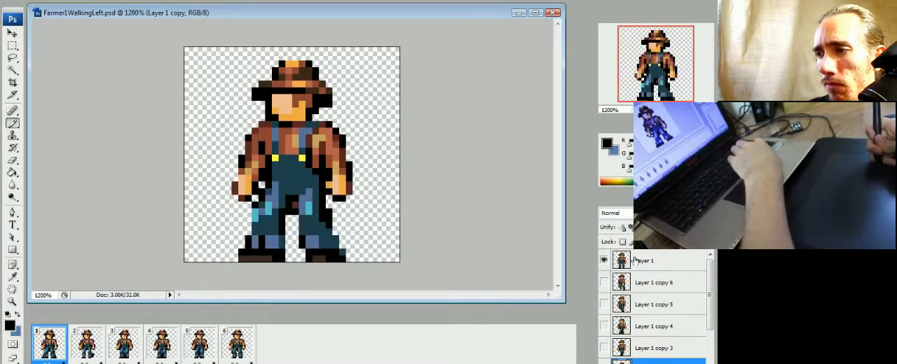
left_click(622, 261)
left_click(604, 363)
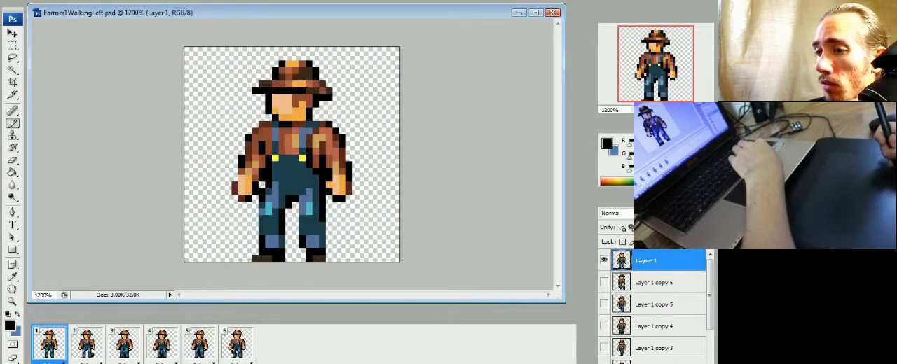
left_click(604, 363)
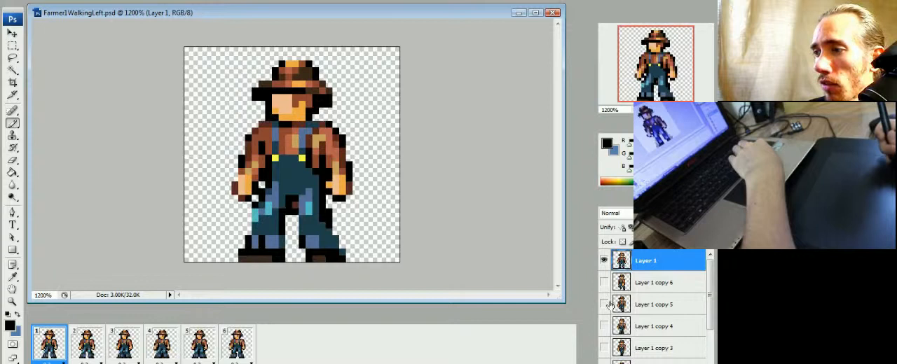
left_click(604, 260)
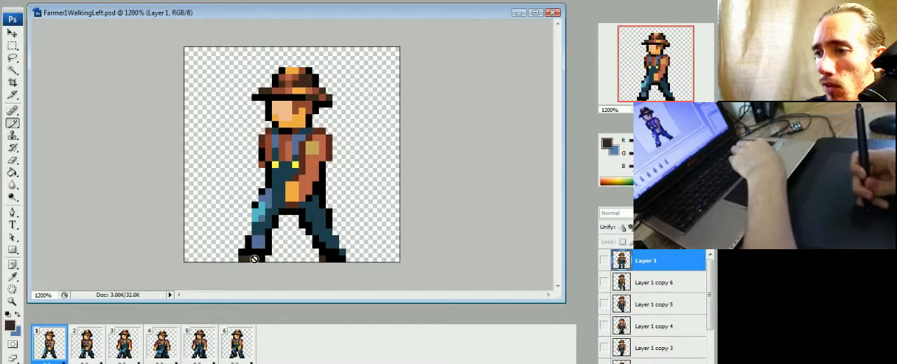
left_click(639, 363)
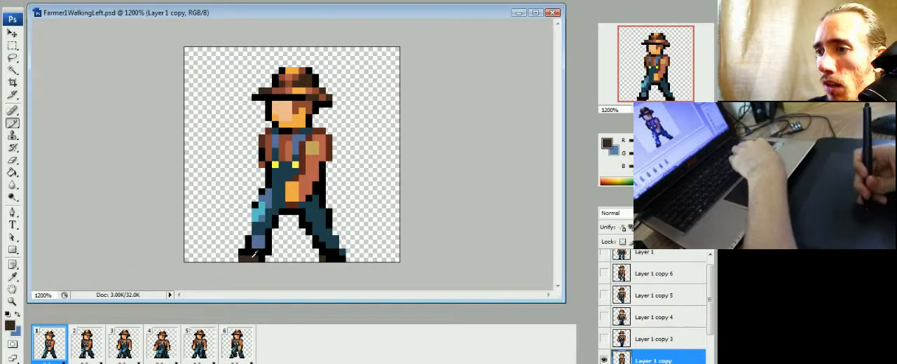
left_click(235, 259)
left_click(249, 253, "alt")
left_click(255, 259)
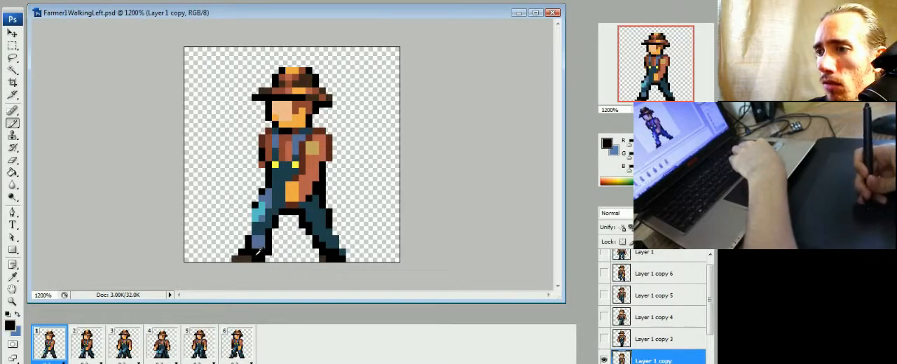
Step: Hide Layer 1 copy in frames 2 to 6 and return to frame 1
left_click(82, 351)
left_click(59, 352)
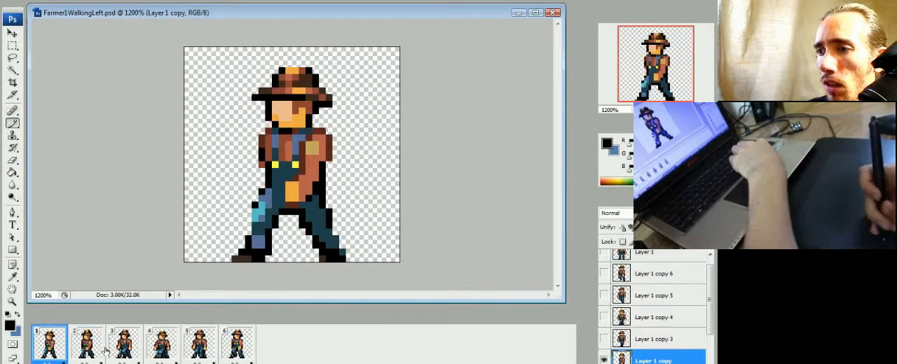
left_click(92, 349)
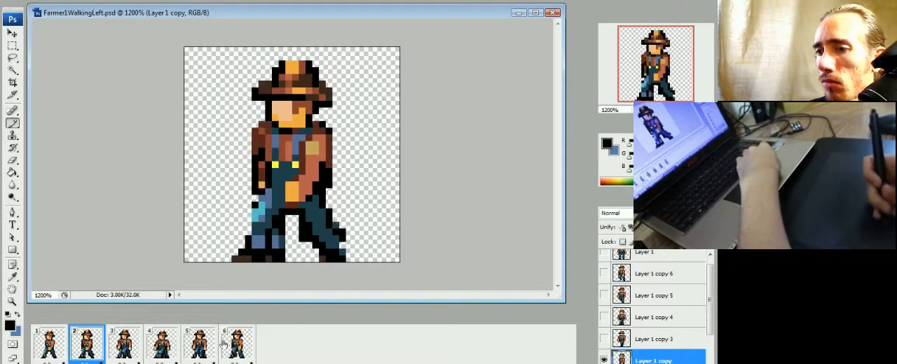
left_click(235, 346, "shift")
scroll(705, 318, "up", 1)
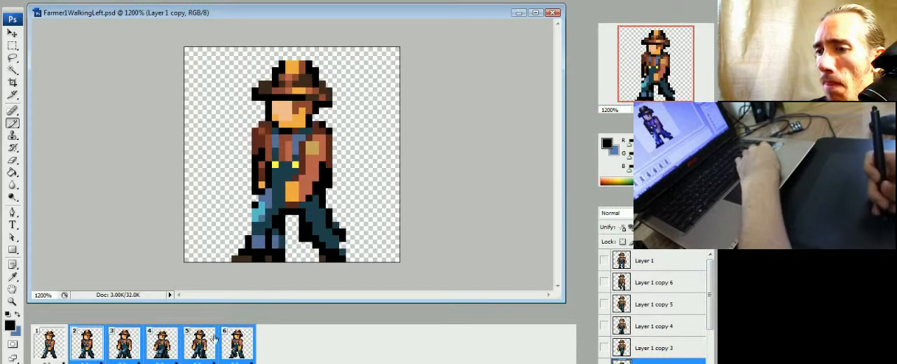
left_click(62, 346)
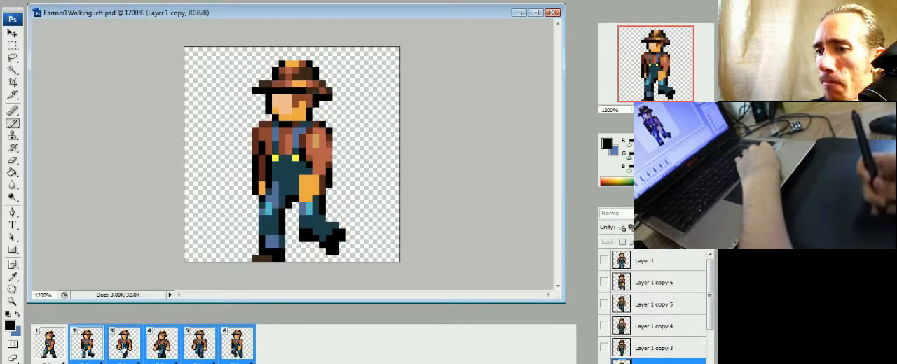
Step: Compare frames 1 and 2 and paint dark teal along the front edge of the front shin in frame 1
left_click(80, 354)
left_click(62, 352)
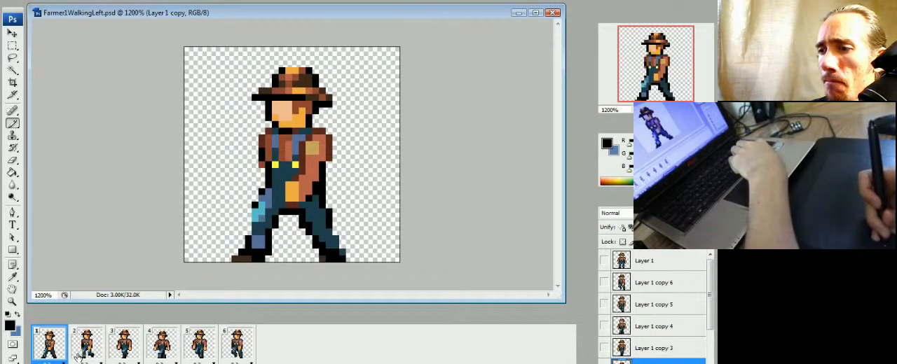
left_click(79, 358)
left_click(61, 358)
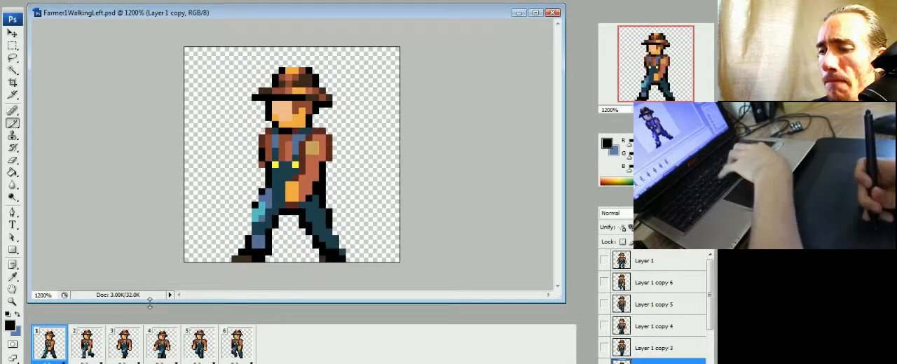
left_click(94, 350)
left_click(62, 356)
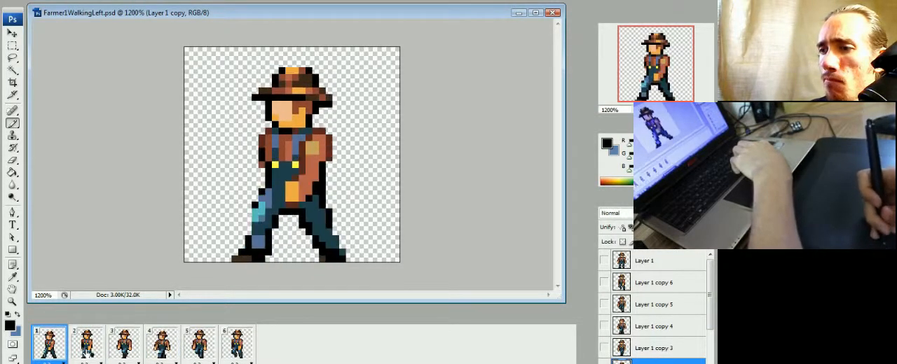
left_click(259, 223, "alt")
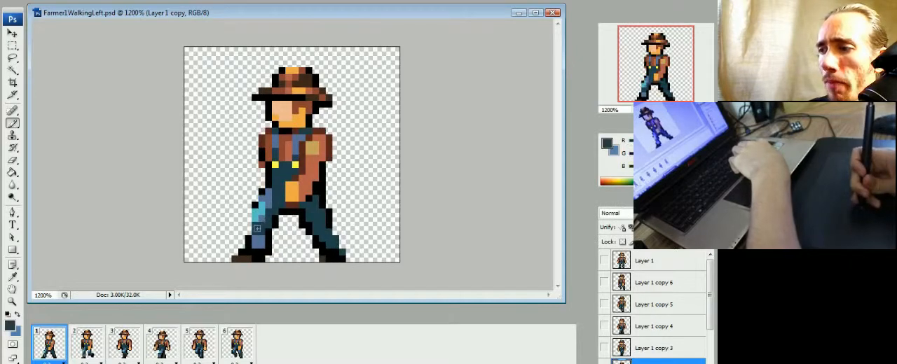
left_click_drag(249, 226, 249, 233)
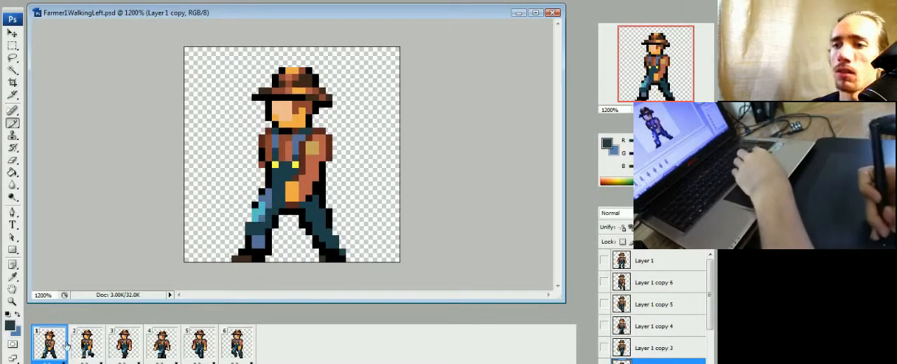
Step: Alternate between frames 1 and 2 to check how the reshaped front shin fits the walking motion
left_click(94, 351)
left_click(56, 350)
left_click(97, 350)
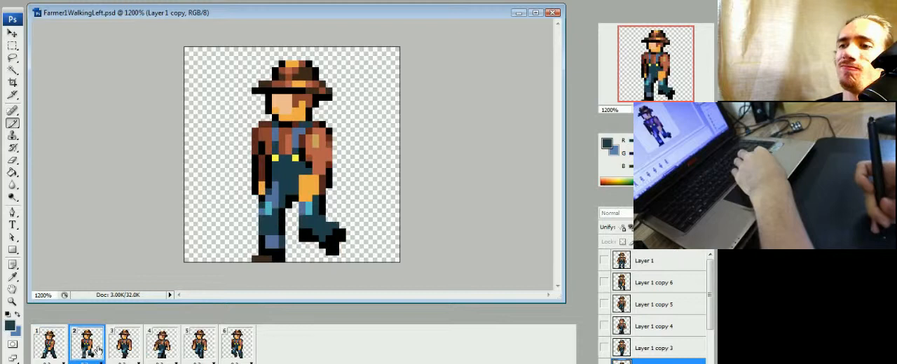
left_click(56, 350)
left_click(74, 350)
left_click(60, 354)
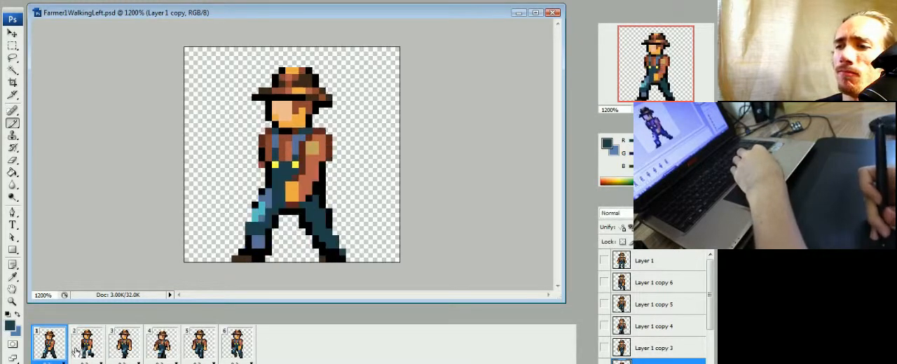
Step: Paint tan and peach highlights on the farmer's forearm and hand in frame 1, using Layer 1 as reference
left_click(306, 176, "alt")
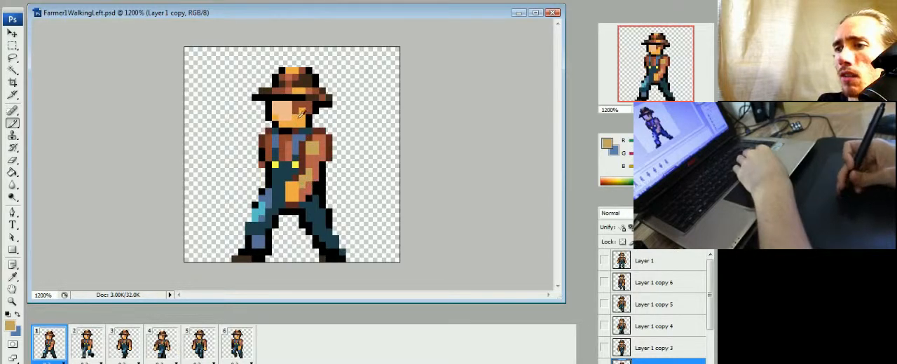
left_click(296, 184, "alt")
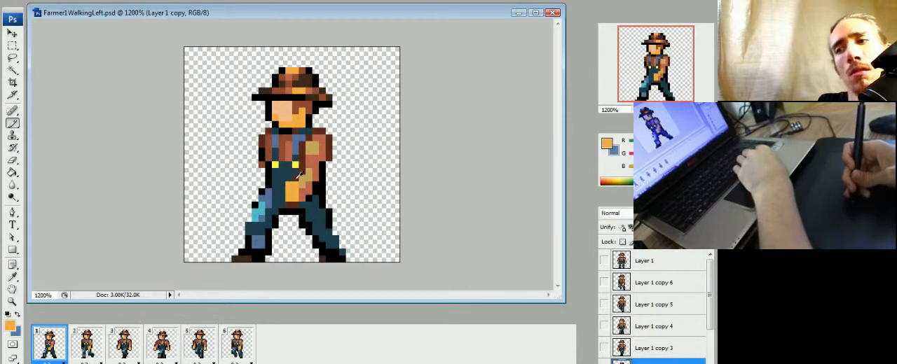
left_click(603, 262)
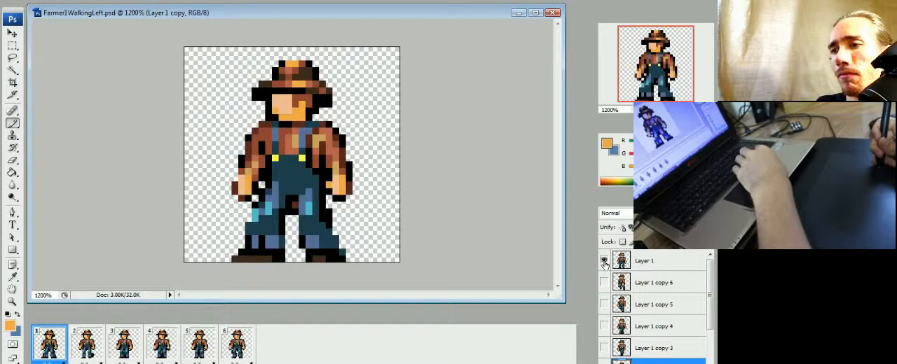
left_click(603, 261)
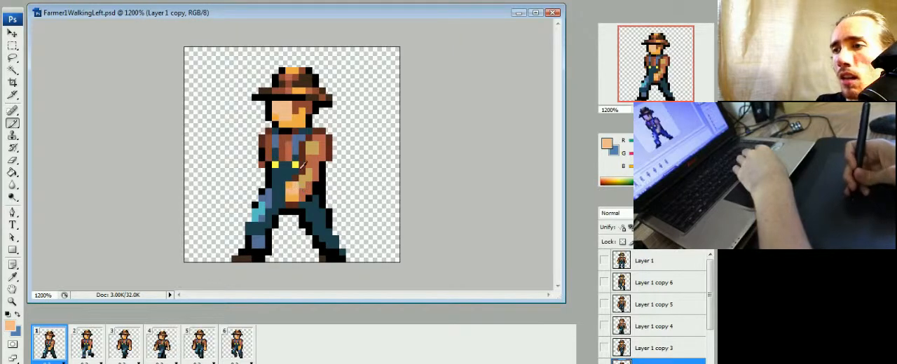
left_click(301, 172, "alt")
left_click(289, 185)
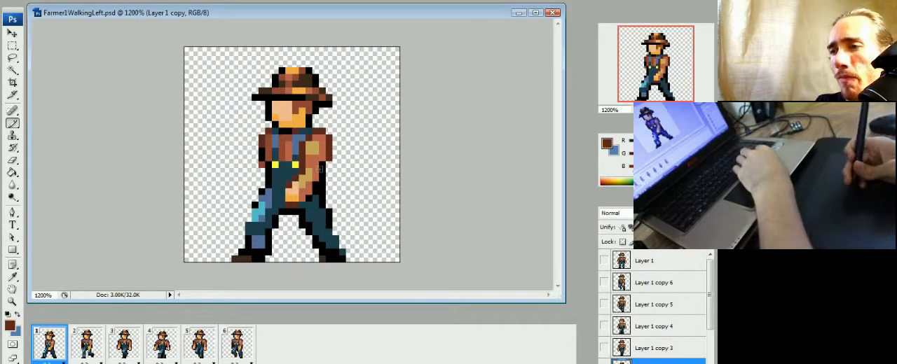
Step: Shade the rear edge of the forearm in frame 1 with reddish brown sampled from the shirt
left_click(284, 139, "alt")
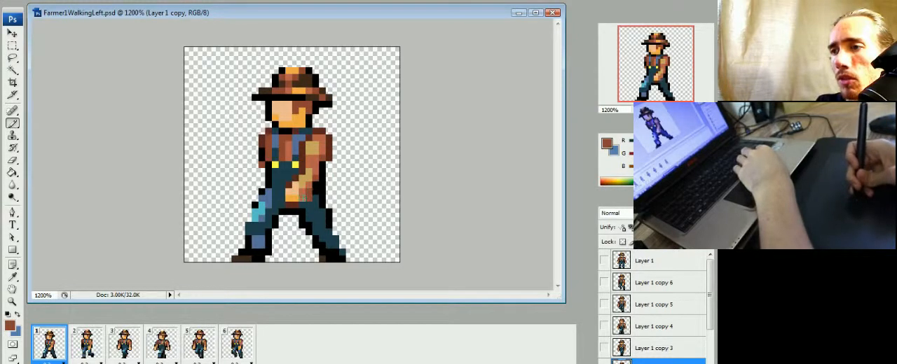
left_click(316, 189, "alt")
left_click(313, 186, "alt")
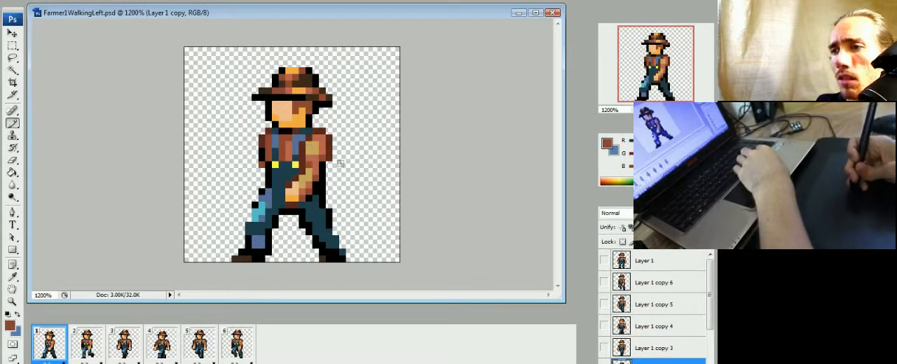
Step: Shade the sleeve above the forearm in reddish brown and narrow its tan highlight in frame 1
left_click(322, 160, "alt")
left_click(316, 158)
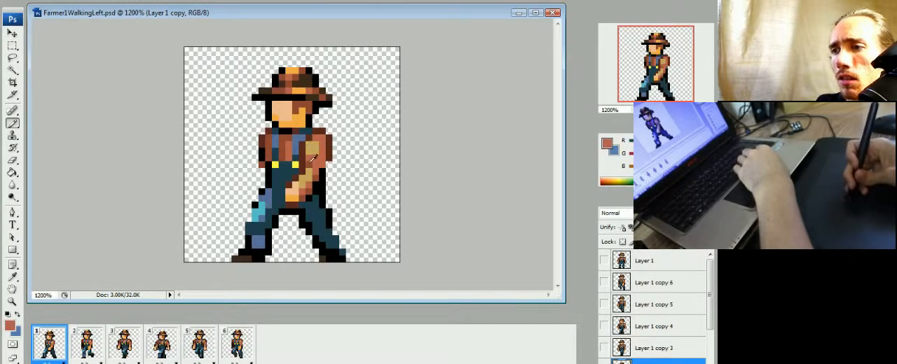
left_click(311, 160, "alt")
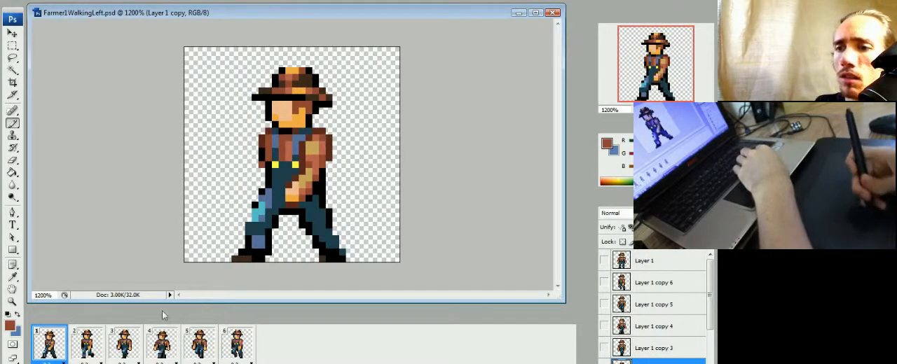
left_click(321, 153, "alt")
left_click_drag(309, 152, 309, 145)
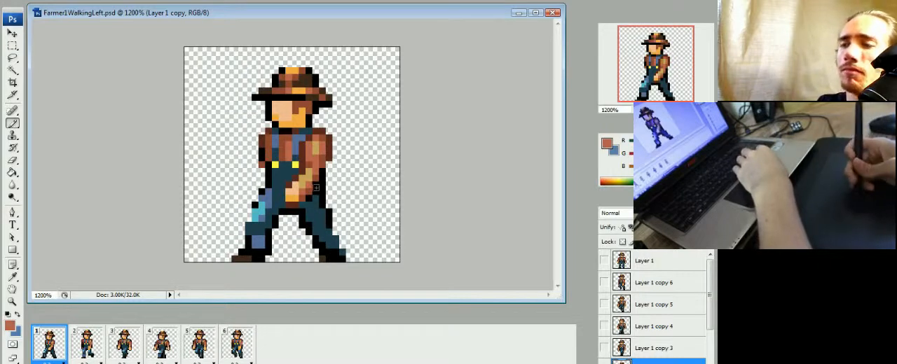
Step: Play the walking animation twice to review the new arm, leg and shoe shading in motion
key("space")
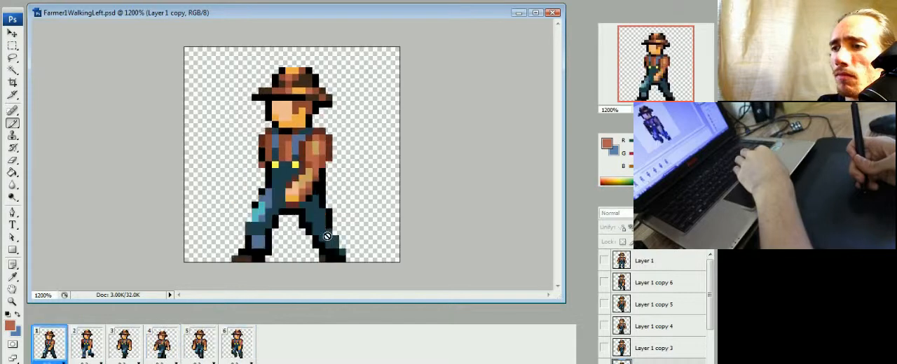
key("space")
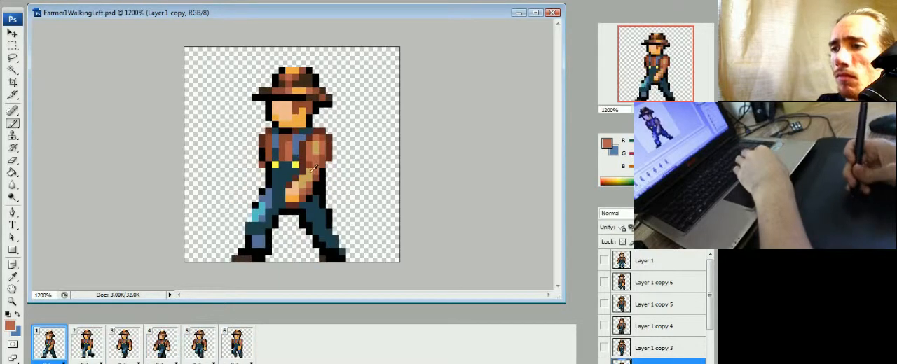
key("space")
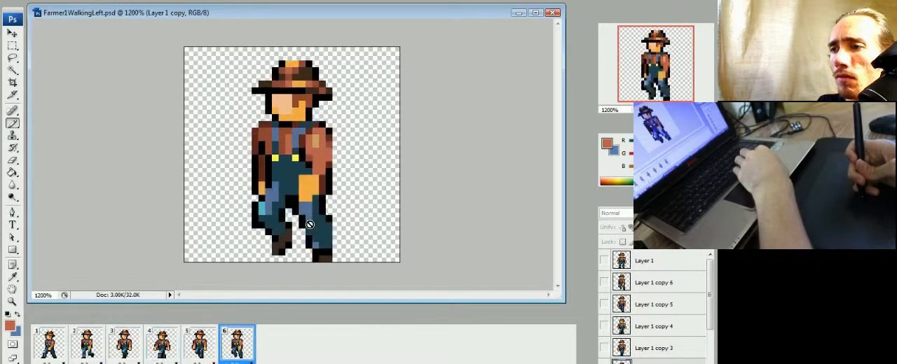
key("space")
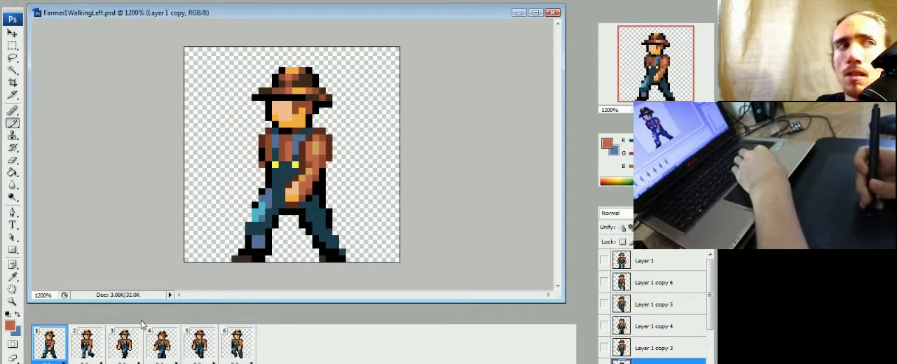
Step: Thicken the black outline behind the trailing shin and heel in frame 1, using frame 2 as reference
left_click(333, 219, "alt")
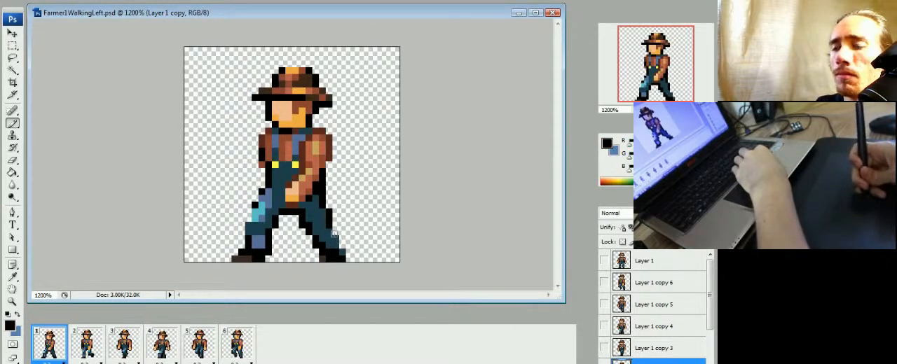
left_click(86, 345)
left_click(51, 345)
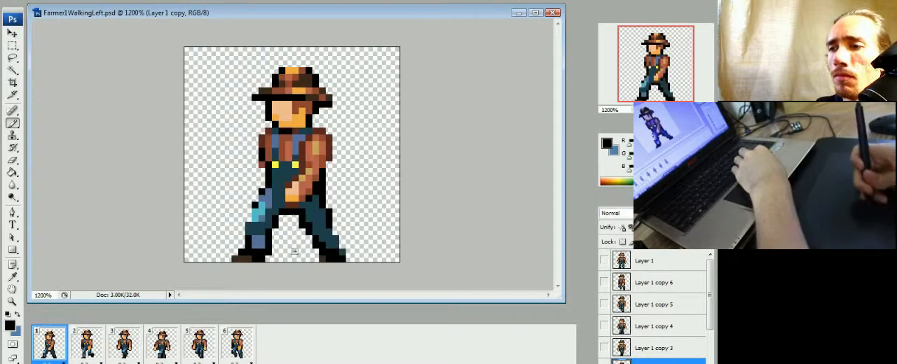
left_click_drag(335, 233, 342, 247)
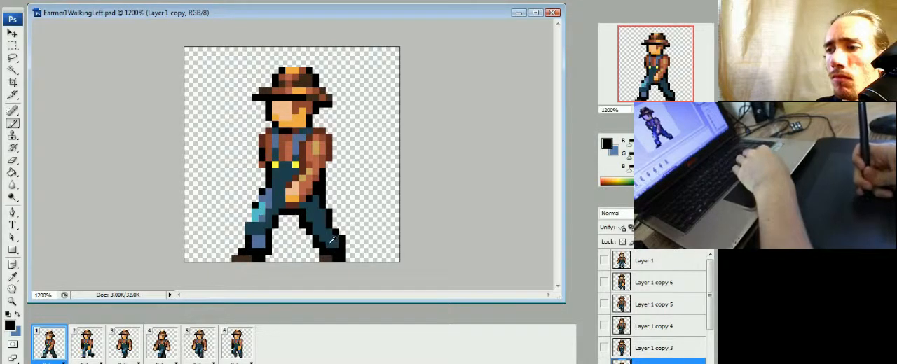
Step: Add a blue highlight sampled from the front leg to the trailing cuff in frame 1 and play the walk to check it
left_click(332, 240, "alt")
left_click(260, 240, "alt")
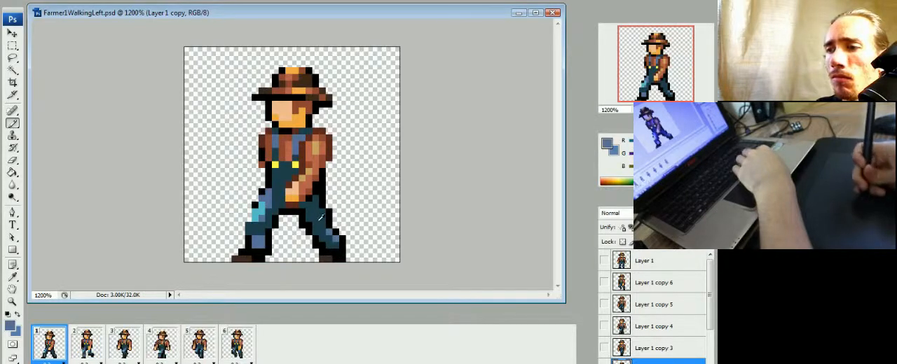
left_click(320, 218, "alt")
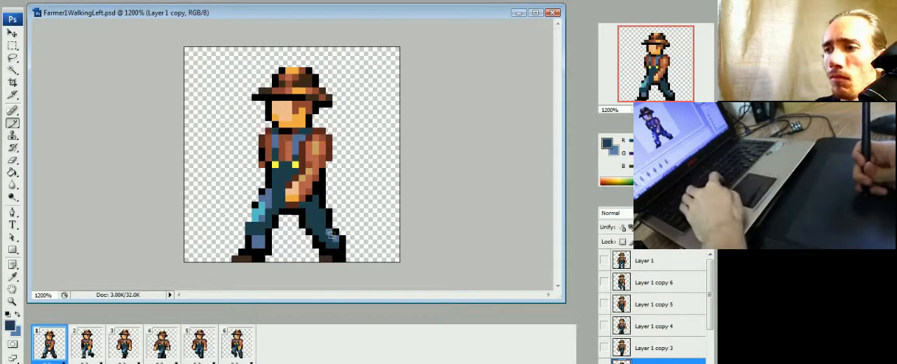
left_click(332, 236)
key("space")
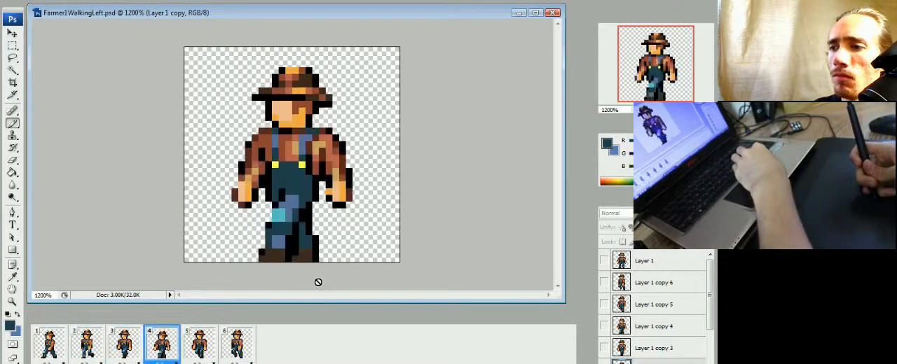
key("space")
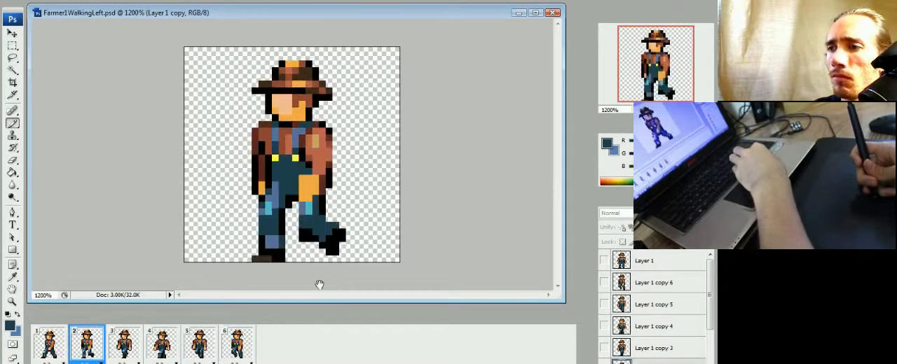
Step: Slim the raised rear leg's outline in frame 2 on Layer 1 copy 2, comparing its shape with frame 1
left_click(93, 353)
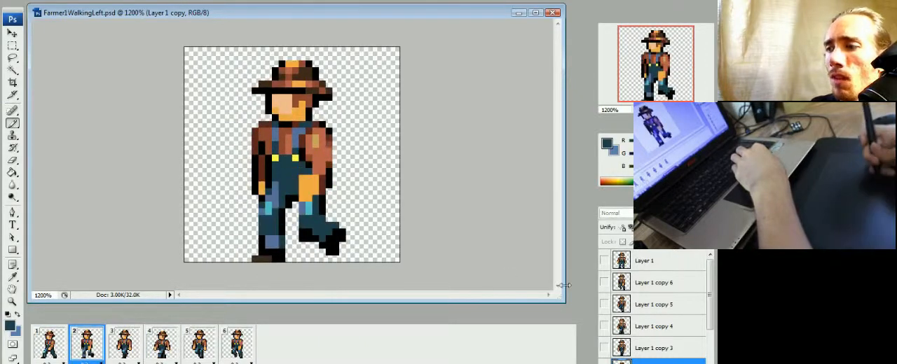
left_click_drag(711, 300, 712, 340)
left_click(655, 341)
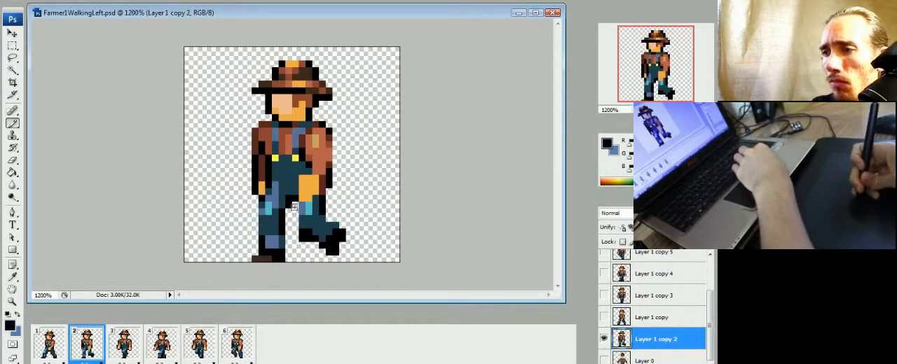
left_click(58, 349)
left_click(77, 351)
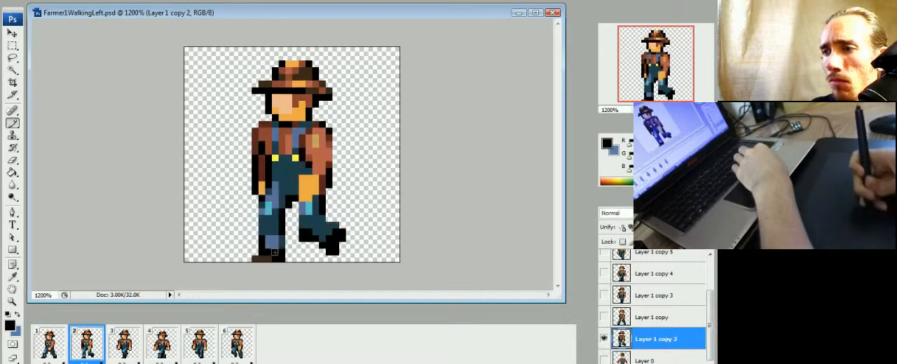
left_click(59, 350)
left_click(75, 352)
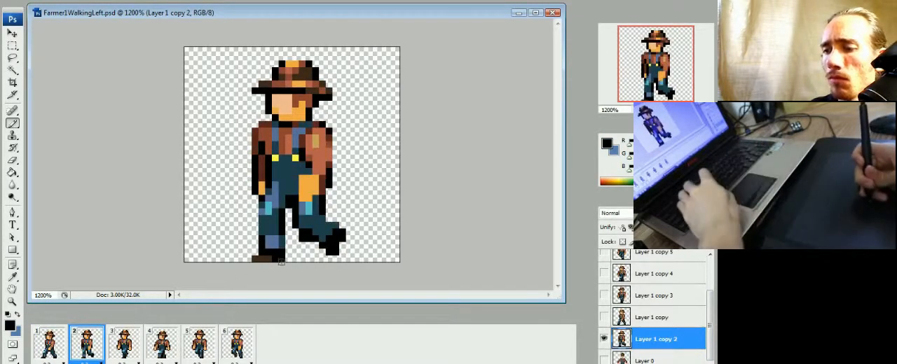
key("e")
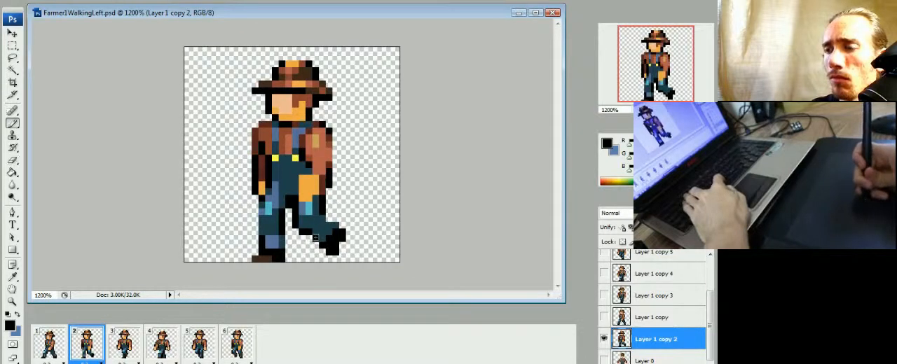
Step: Shade the raised rear leg in frame 2 with blue highlights at the knee and cuff, painting over the cyan knee patch
left_click(324, 208, "alt")
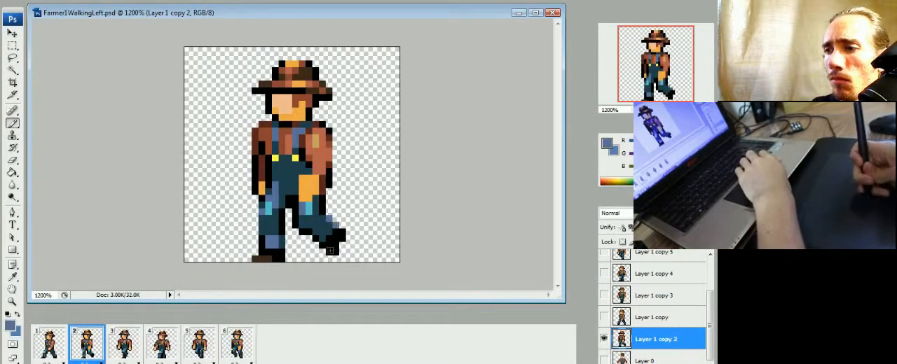
left_click(59, 349)
left_click(77, 350)
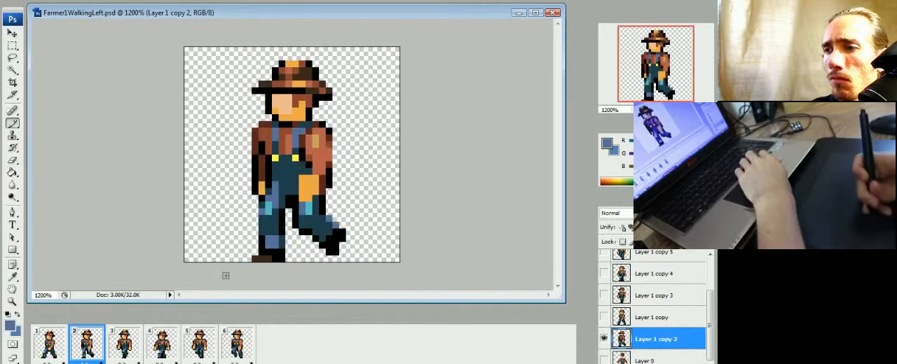
left_click(324, 220, "alt")
left_click(59, 350)
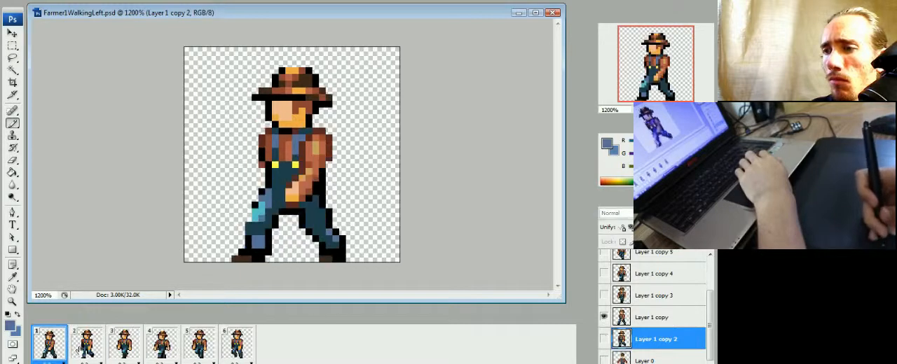
left_click(79, 349)
left_click(59, 349)
left_click(86, 345)
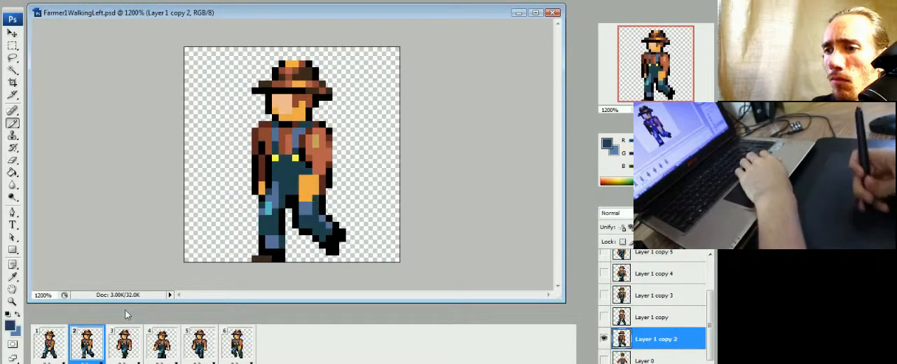
Step: Flip between frames 1, 2 and 3 to compare the rear leg's shading and movement
left_click(50, 343)
left_click(86, 343)
left_click(124, 344)
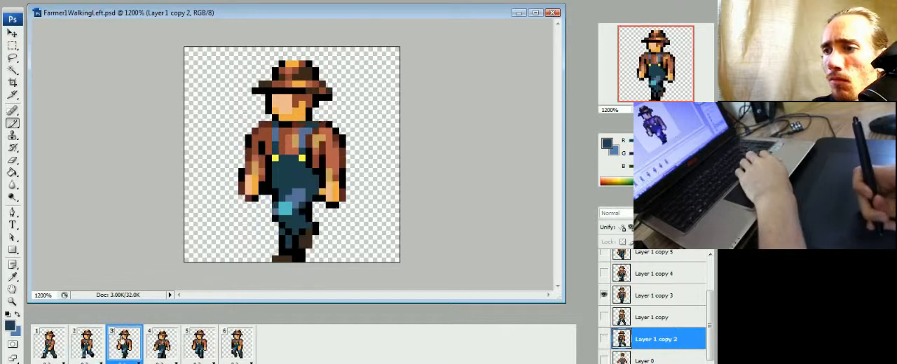
left_click(91, 343)
left_click(56, 345)
left_click(83, 346)
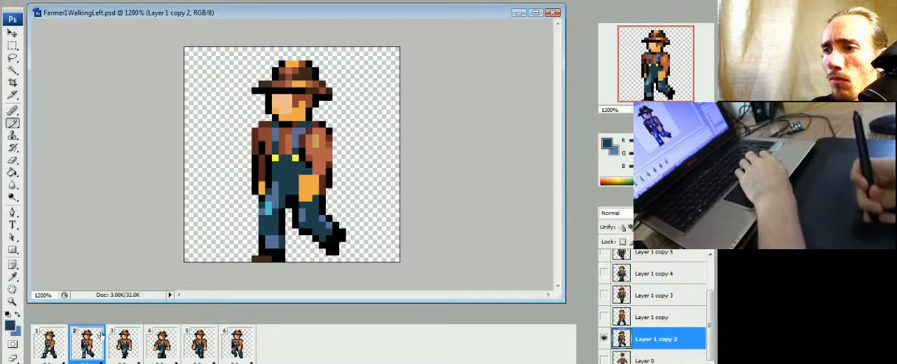
left_click(56, 344)
left_click(88, 346)
left_click(113, 353)
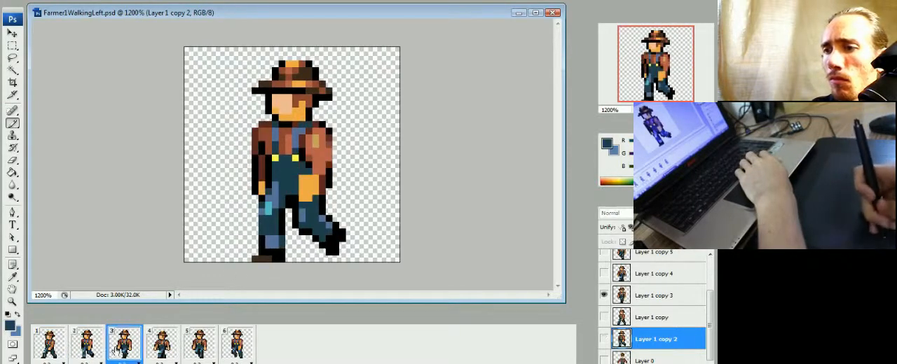
left_click(73, 356)
left_click(51, 345)
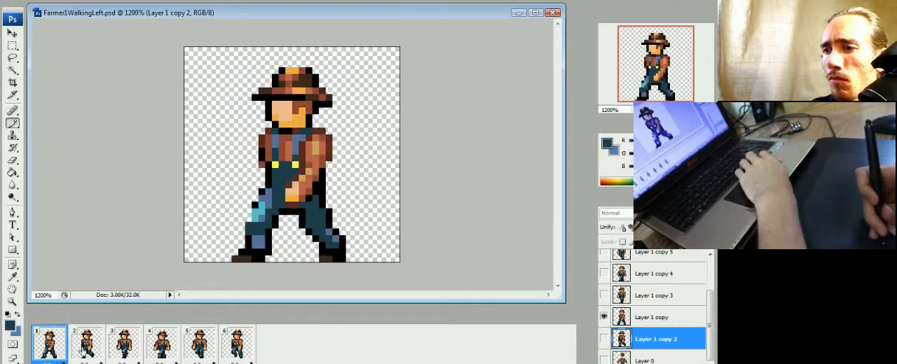
Step: Paint peach highlights on the near hand in frame 2 and trim its front edge with the overalls' dark teal
left_click(85, 346)
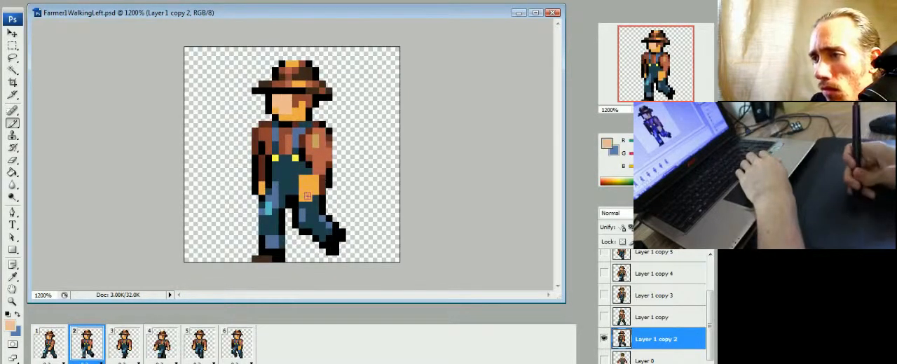
left_click(310, 189)
left_click(295, 180, "alt")
left_click(302, 179)
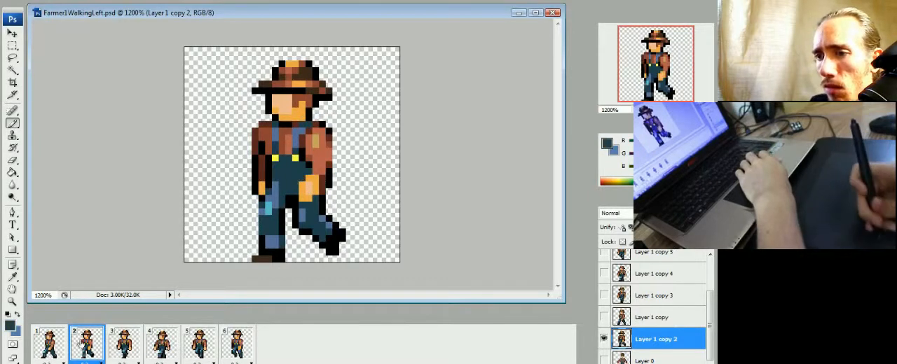
Step: Shade below the near hand in dark reddish brown and add tan to the sleeve in frame 2, checking against frame 1
left_click(49, 343)
left_click(88, 343)
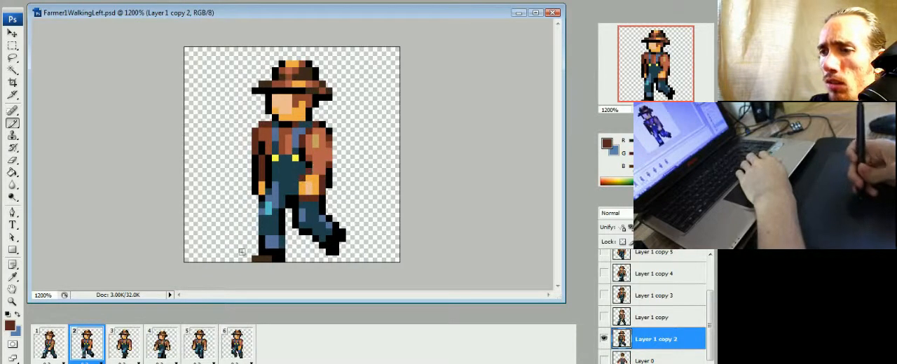
left_click(60, 350)
left_click(73, 351)
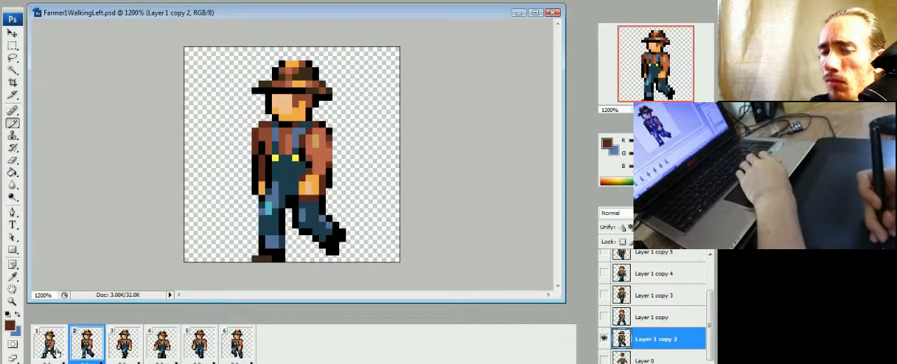
left_click(56, 352)
left_click(79, 348)
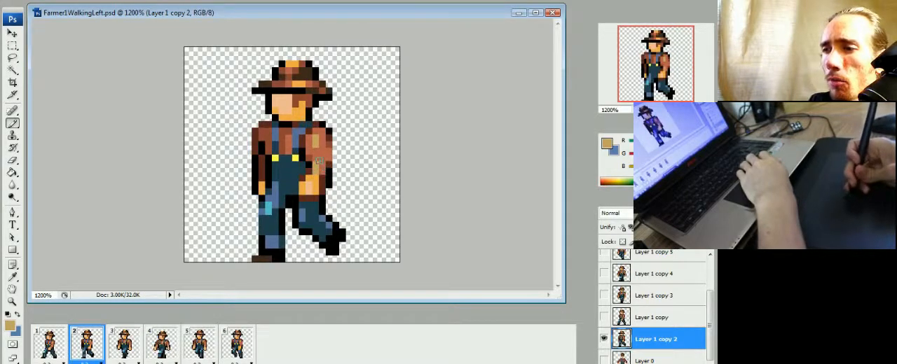
Step: Flip repeatedly between frames 1 and 2 to compare the near arm's sleeve, forearm and hand shading
left_click(56, 343)
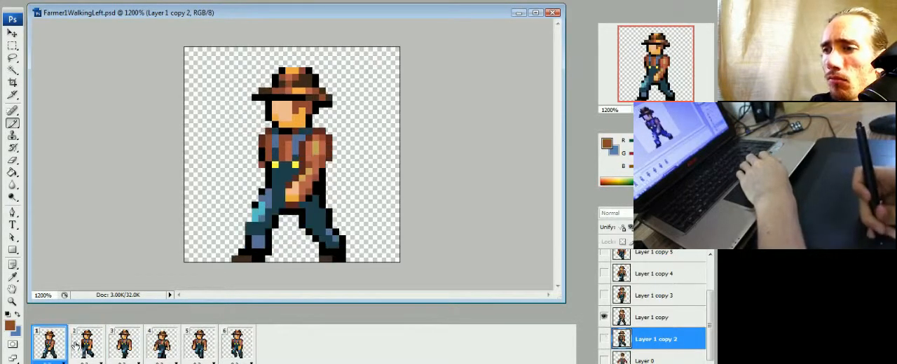
left_click(84, 341)
left_click(56, 342)
left_click(97, 341)
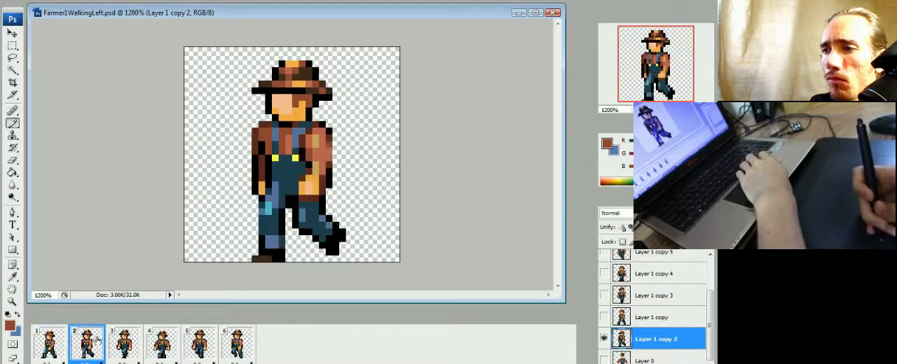
left_click(60, 345)
left_click(91, 344)
left_click(59, 345)
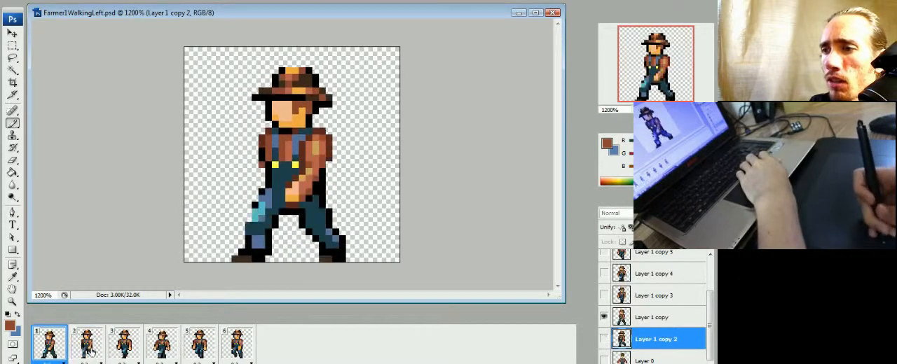
left_click(100, 348)
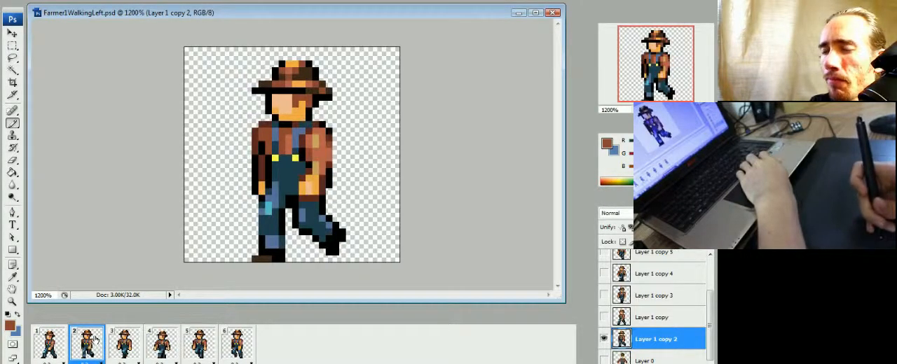
left_click(59, 350)
left_click(84, 354)
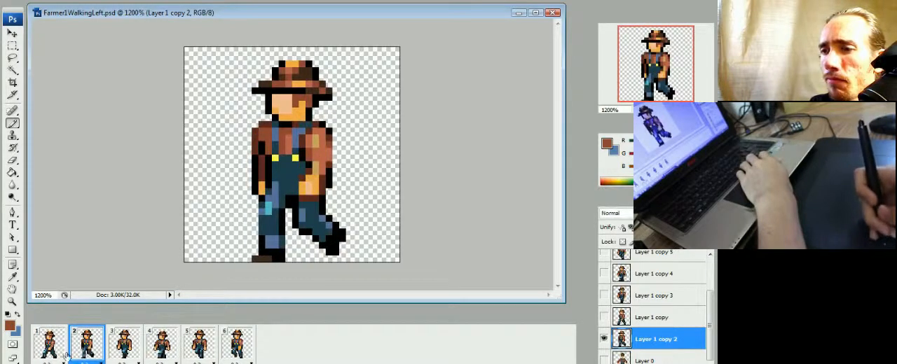
left_click(61, 352)
left_click(84, 354)
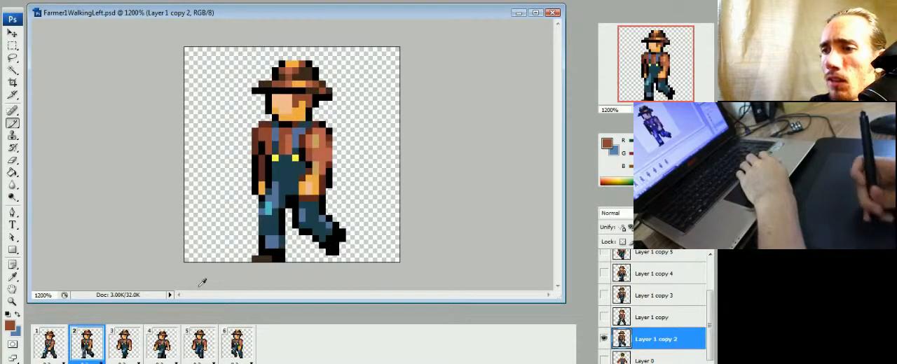
Step: Shade the lower tip of frame 2's rear shoe with the front shoe's dark brown, checking against frame 1
left_click(265, 258, "alt")
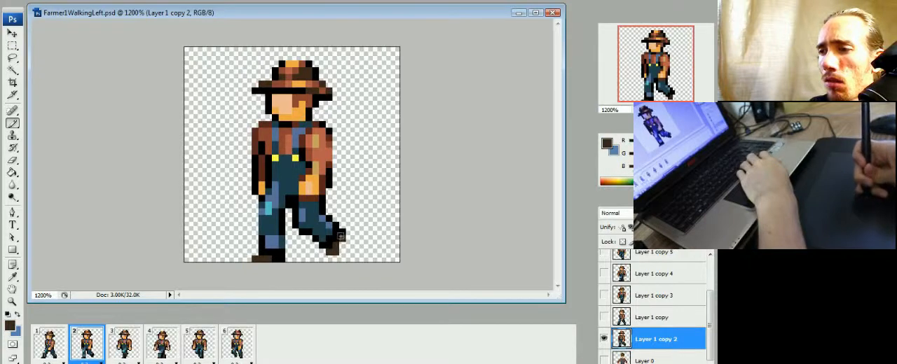
left_click(335, 240, "alt")
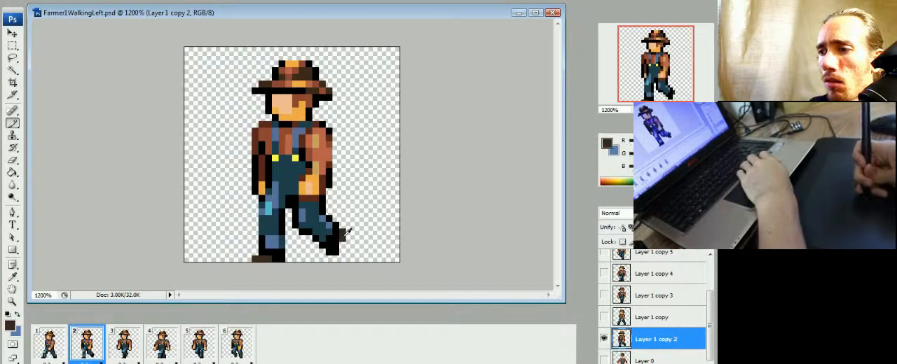
left_click(60, 349)
left_click(86, 349)
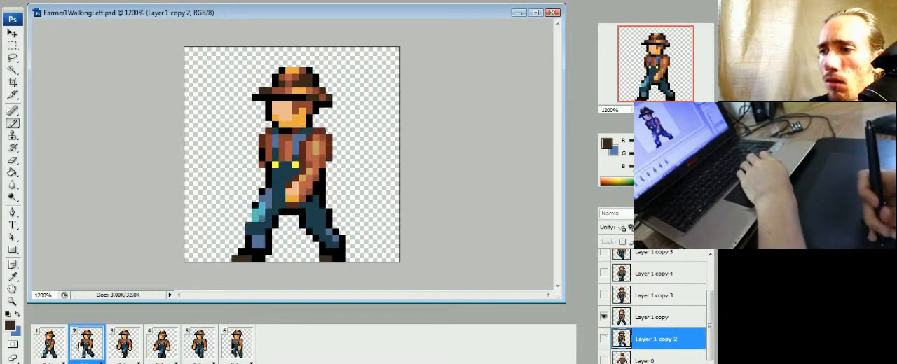
left_click(340, 235, "alt")
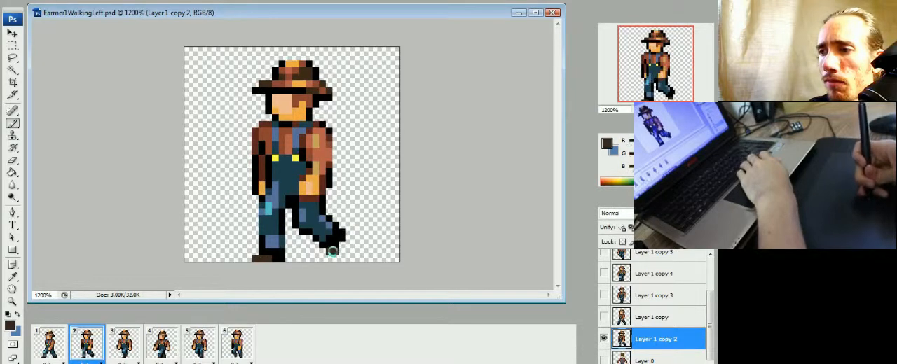
left_click(62, 347)
left_click(84, 350)
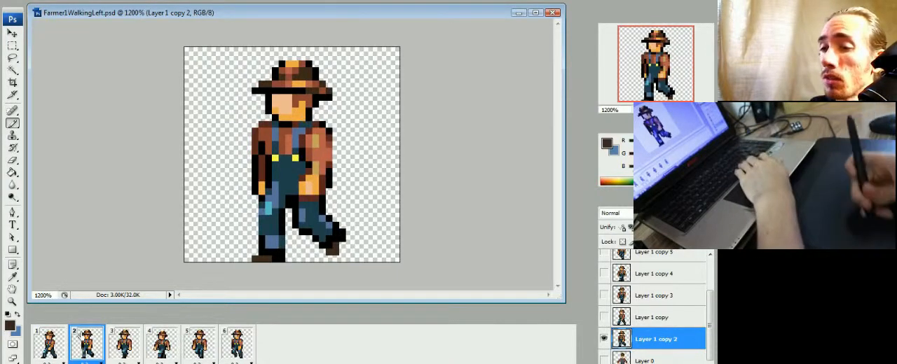
Step: Flip repeatedly between frames 1 and 2 to compare the rear shoe's shading and the leg movement
left_click(60, 347)
left_click(78, 350)
left_click(59, 348)
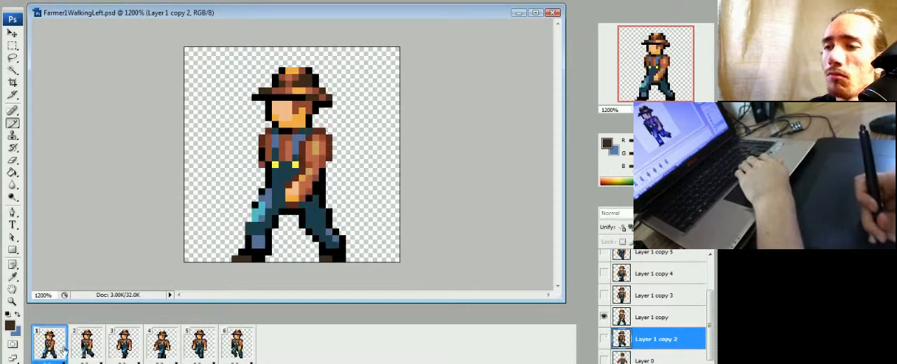
left_click(80, 352)
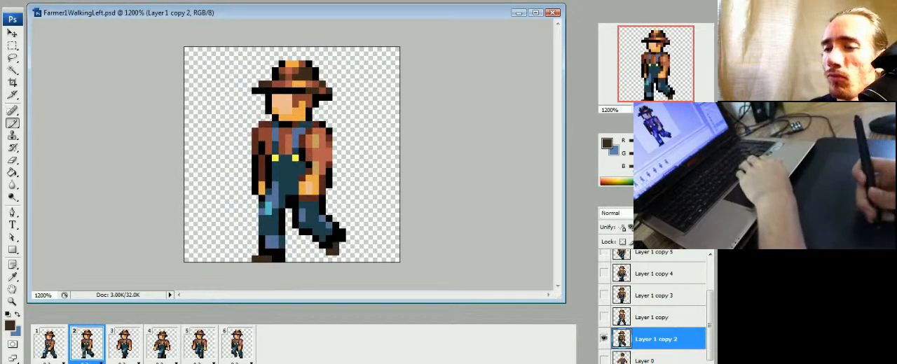
left_click(60, 348)
left_click(81, 354)
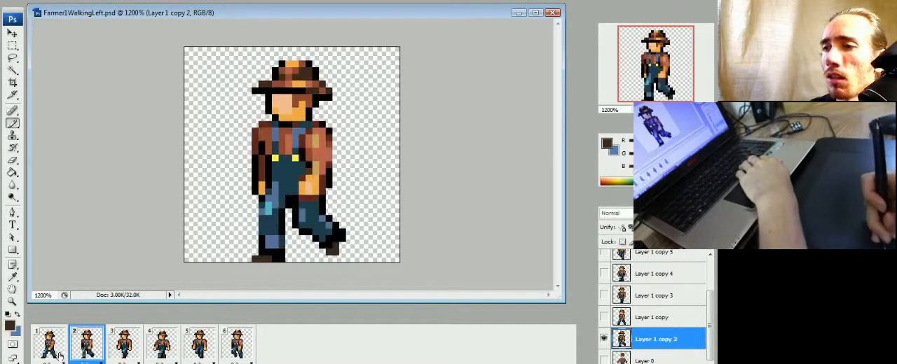
left_click(60, 349)
left_click(82, 356)
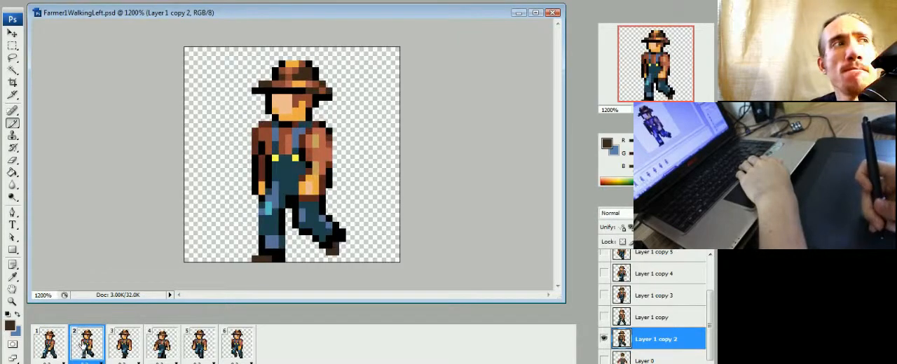
left_click(60, 348)
left_click(82, 354)
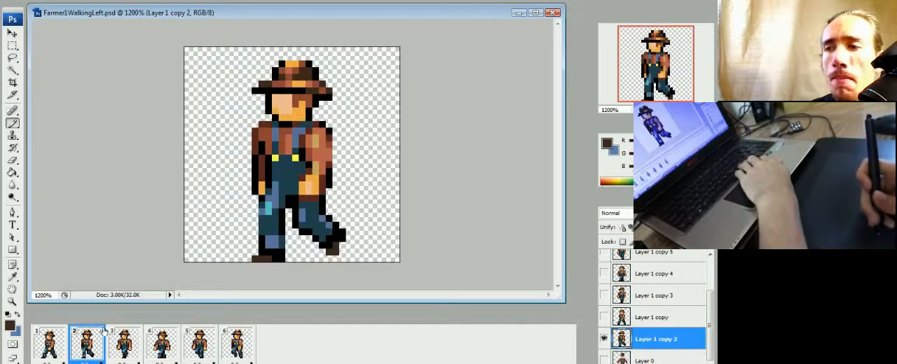
left_click(61, 350)
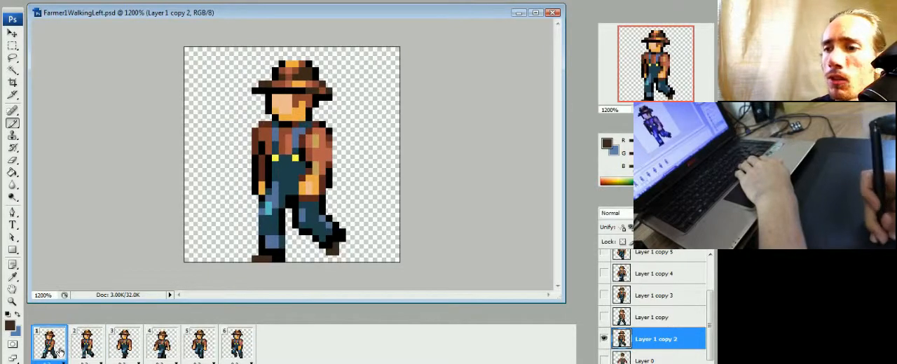
left_click(82, 352)
left_click(62, 350)
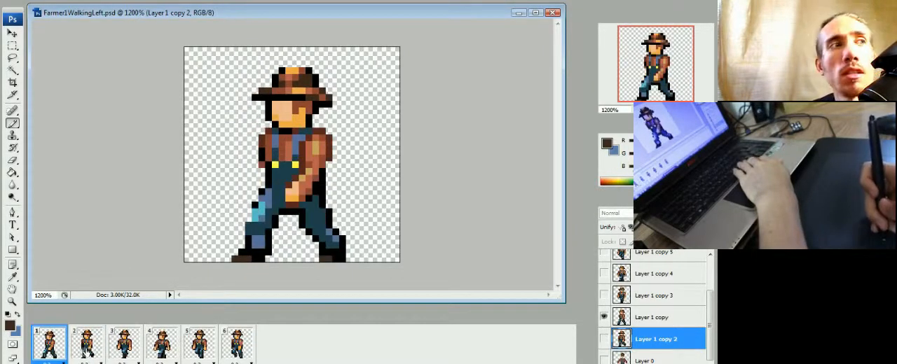
left_click(81, 351)
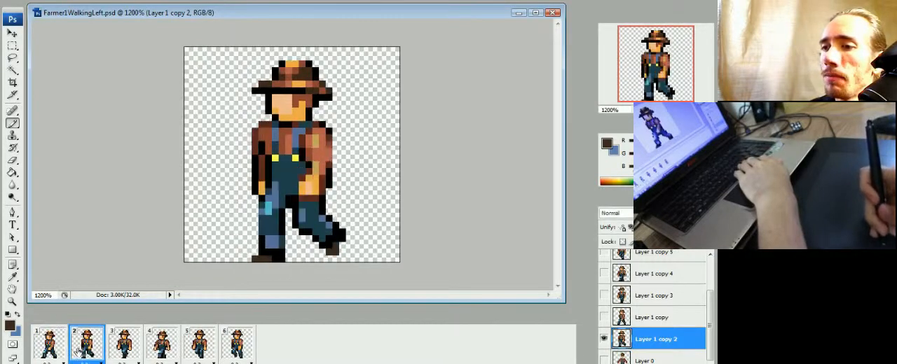
left_click(60, 352)
left_click(95, 348)
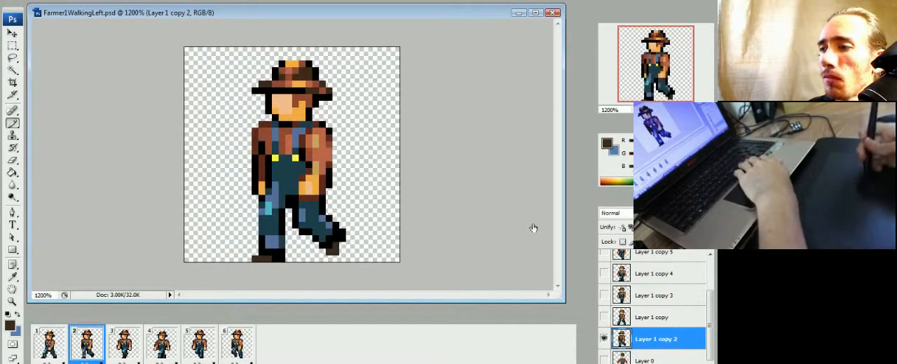
Step: Play the walking animation to review the motion across all six frames, and stop it
left_click_drag(558, 297, 557, 296)
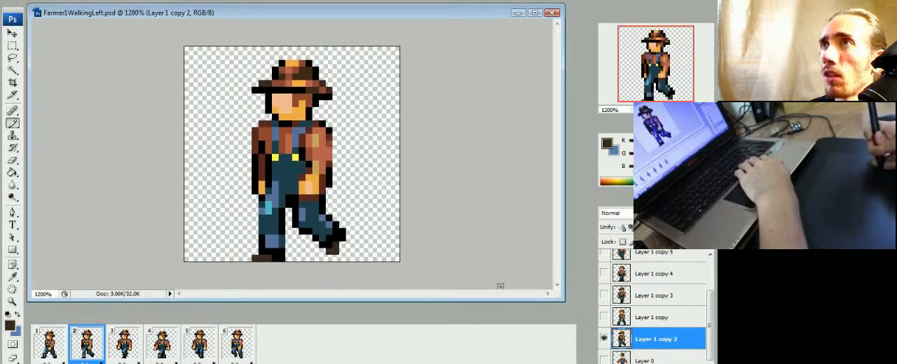
key("space")
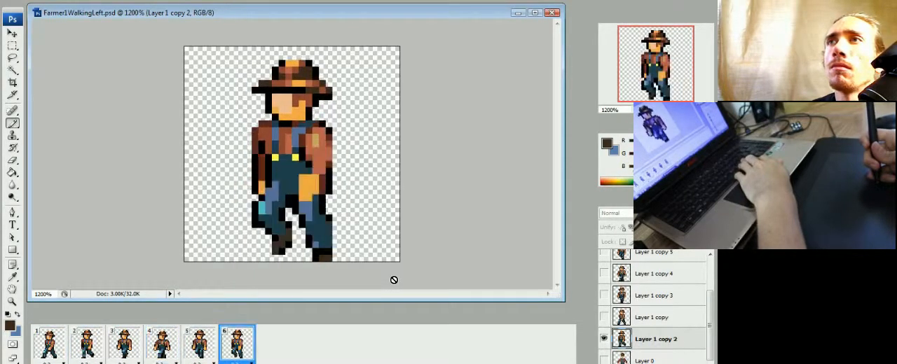
key("space")
Step: Step through frames 2 to 6 to compare the near arm and hand shading with frame 2
left_click(92, 352)
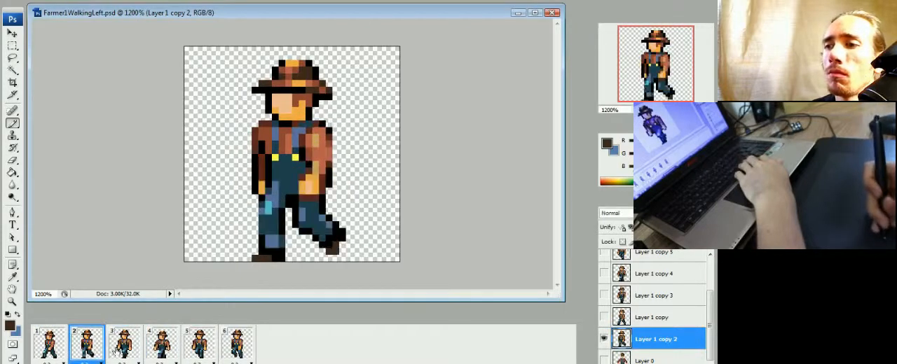
left_click(126, 349)
left_click(95, 350)
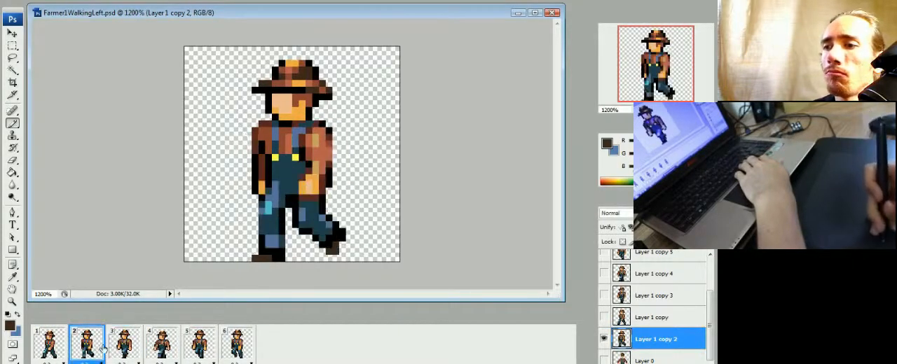
left_click(126, 348)
left_click(179, 347)
left_click(203, 344)
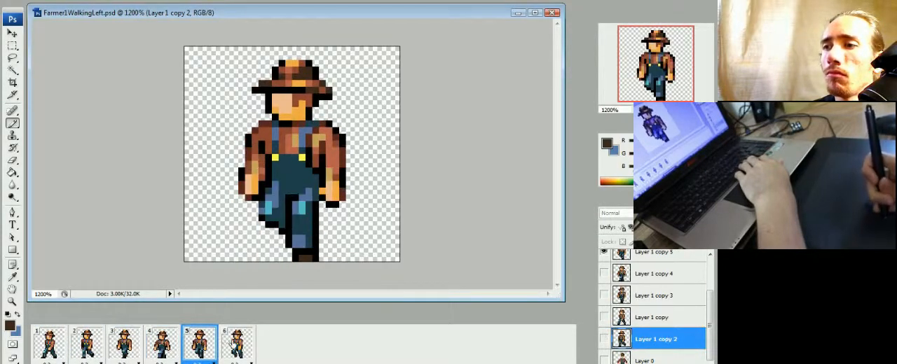
left_click(228, 347)
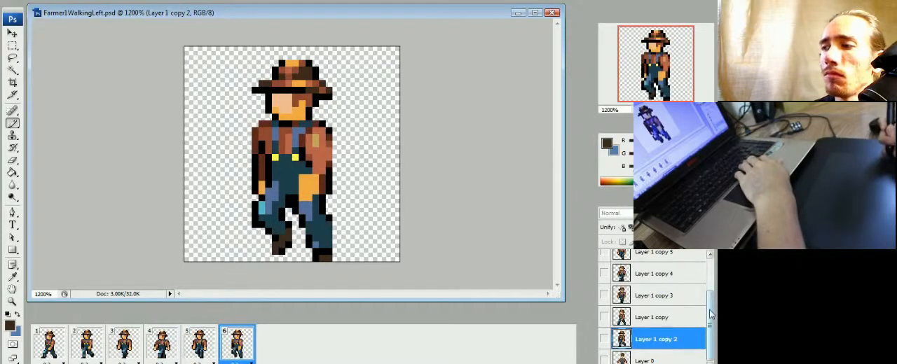
Step: Lasso the shaded near arm and hand in frame 2 and copy them from Layer 1 copy 2
scroll(711, 315, "up", 3)
left_click(651, 284)
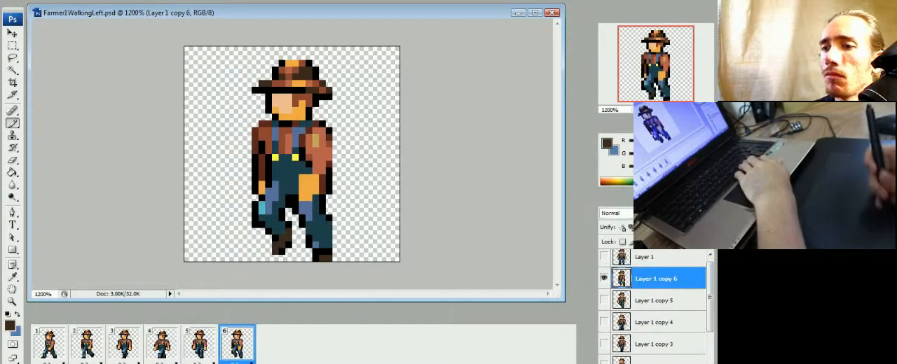
left_click(98, 342)
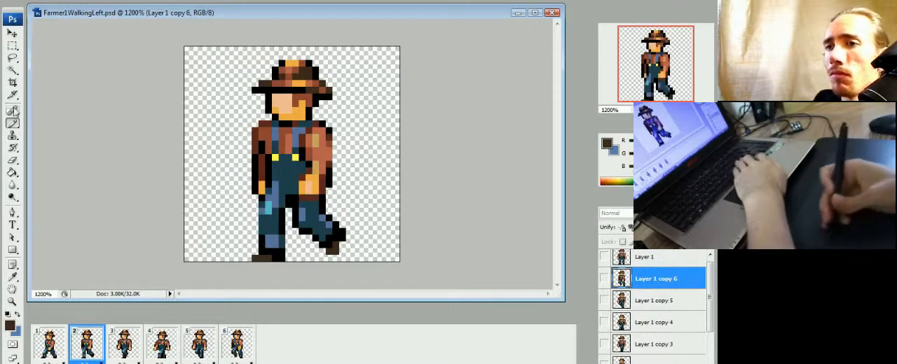
key("l")
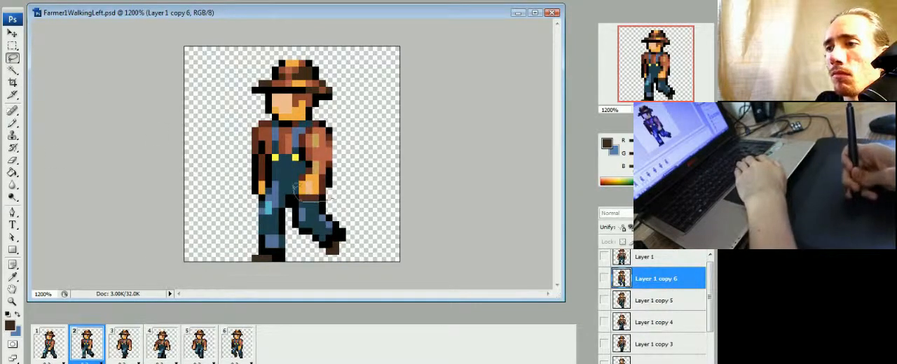
mouse_move(295, 189)
left_mouse_down()
mouse_move(305, 135)
mouse_move(334, 123)
mouse_move(334, 200)
left_mouse_up()
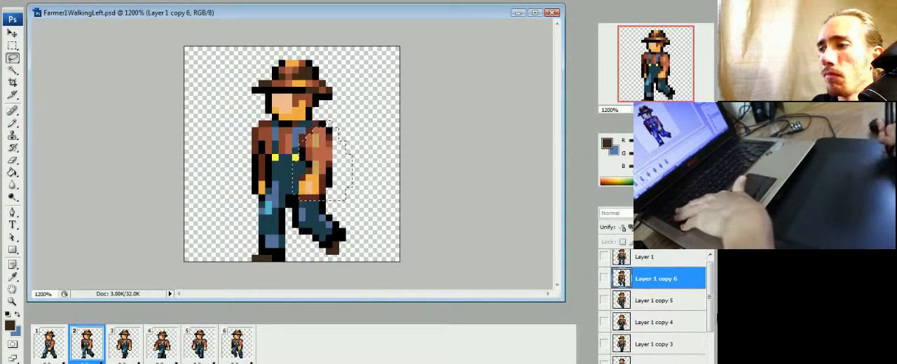
left_click_drag(710, 301, 692, 354)
left_click(650, 343)
left_click_drag(709, 328, 698, 275)
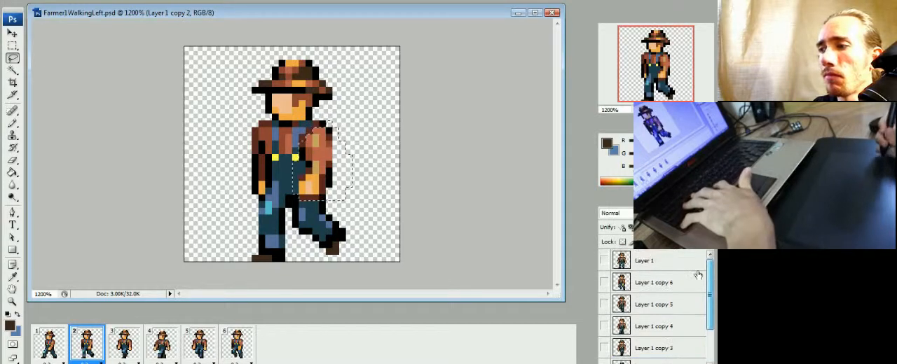
Step: Paste the copied near arm onto frame 6, merge it into Layer 1 copy 6, and play the animation
left_click(672, 282)
left_click(237, 343)
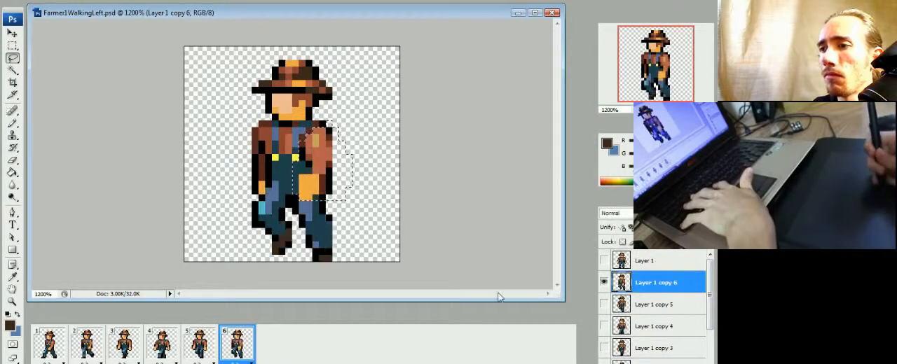
key("ctrl+v")
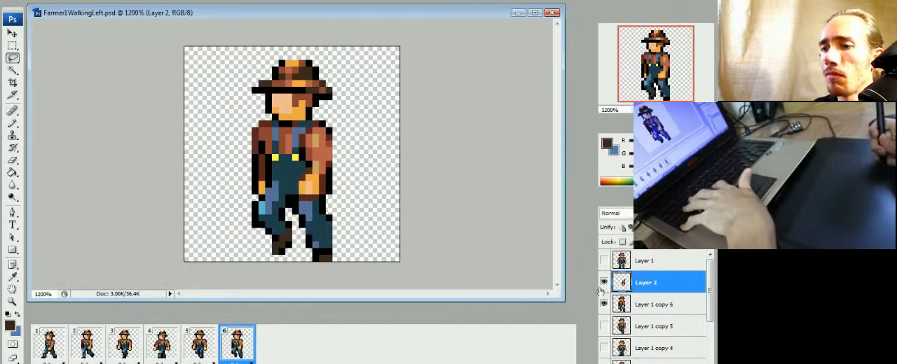
key("ctrl+e")
key("space")
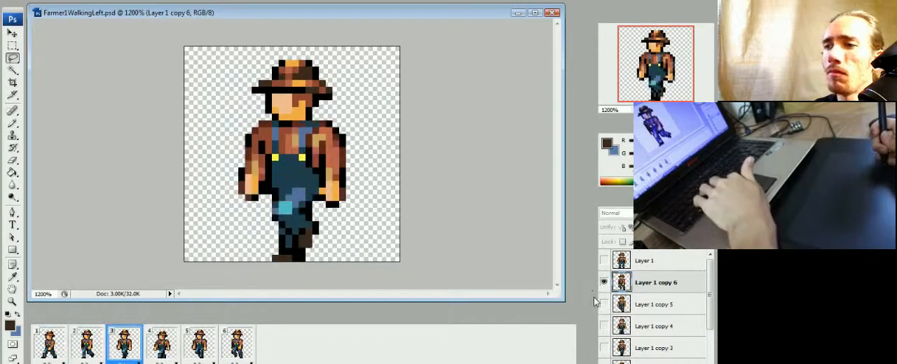